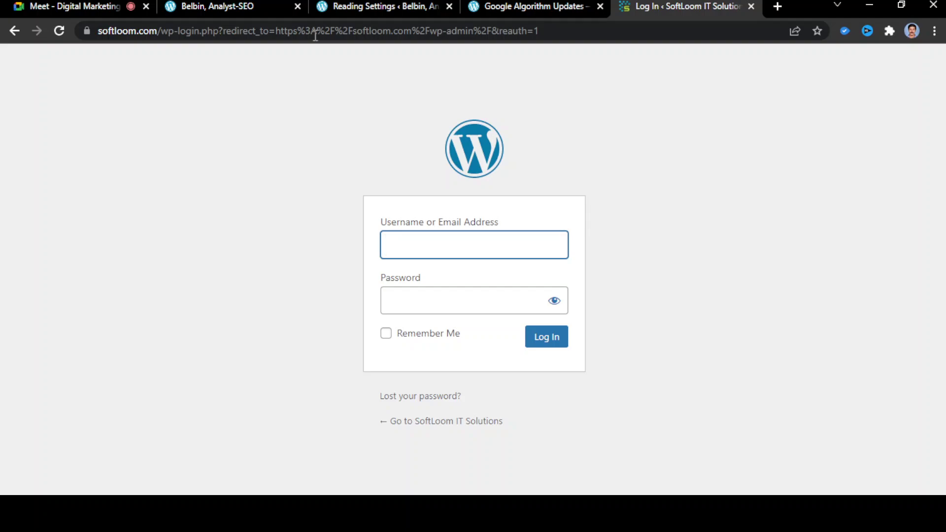
# Log in to the SoftLoom WordPress admin with the account username and password, re-entering the password if rejected
pyautogui.write('brahmadas')
pyautogui.press('Tab')
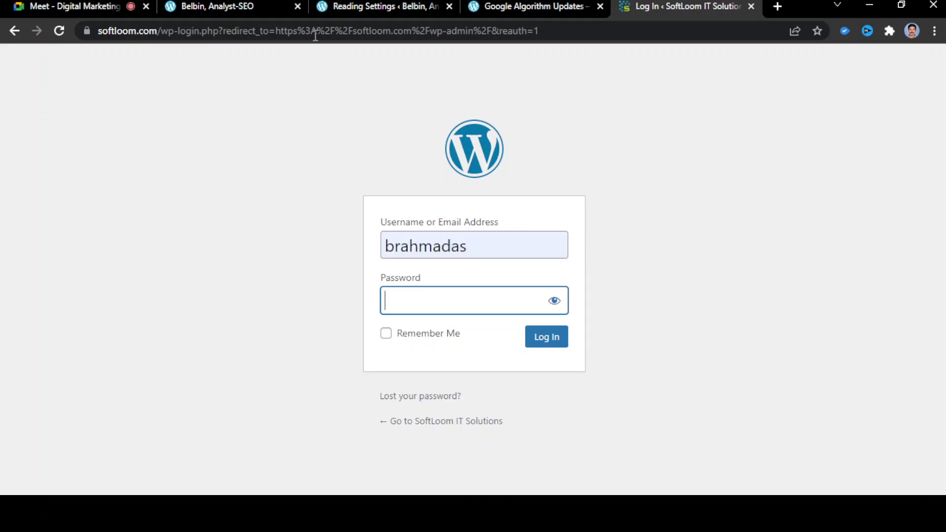
pyautogui.write('************')
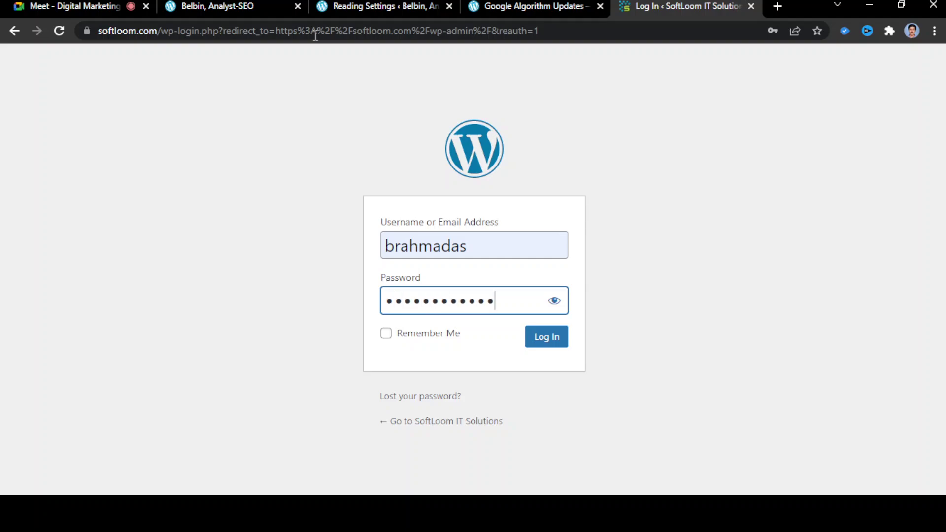
pyautogui.write('*')
pyautogui.click(547, 340)
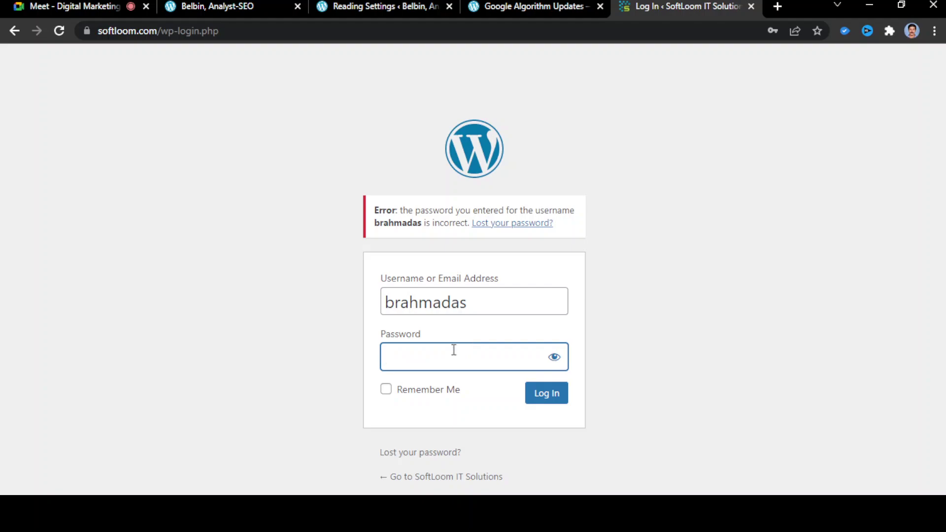
pyautogui.write('•••••••••••••••••')
pyautogui.click(538, 393)
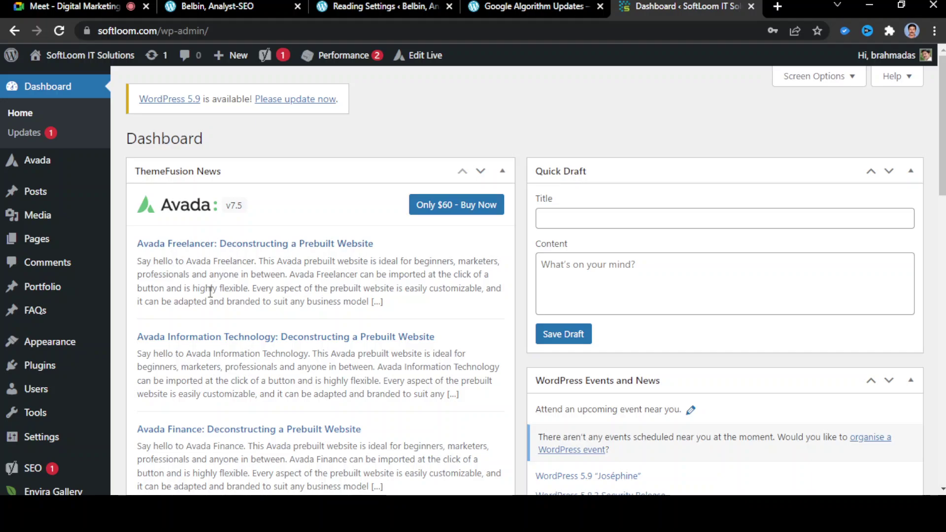
# Open the list of all posts from the WordPress dashboard
pyautogui.scroll(-1, 211, 296)
pyautogui.scroll(1, 211, 298)
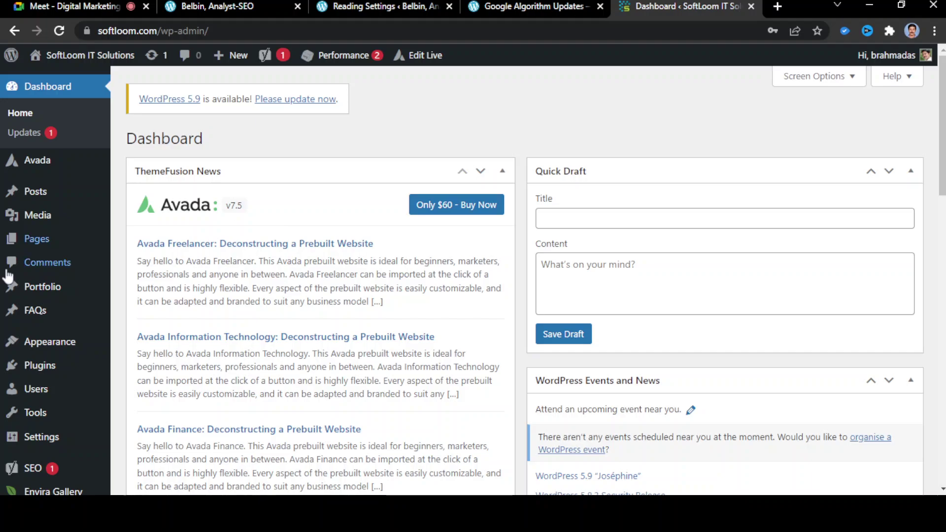
pyautogui.moveTo(29, 338)
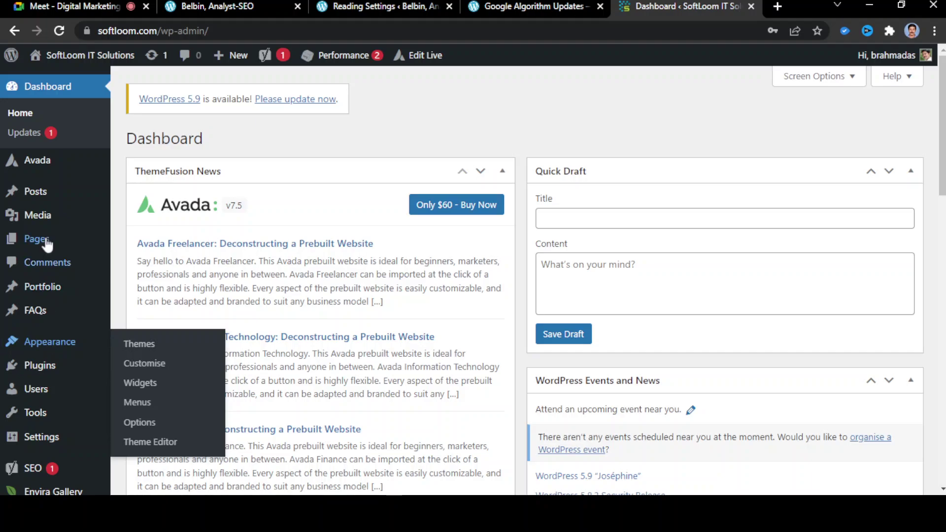
pyautogui.click(34, 193)
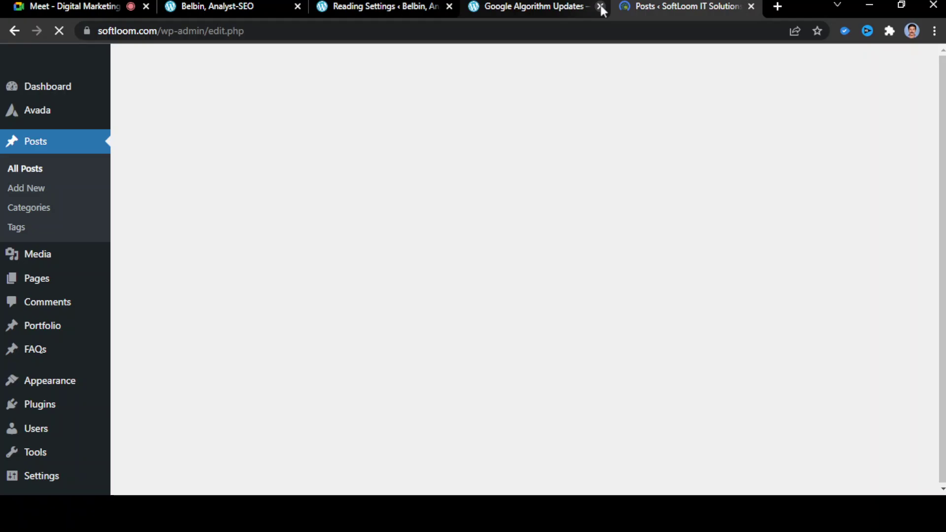
# Close the Google Algorithm Updates, Reading Settings and analyst site browser tabs, keeping the meeting and SoftLoom posts open
pyautogui.click(600, 6)
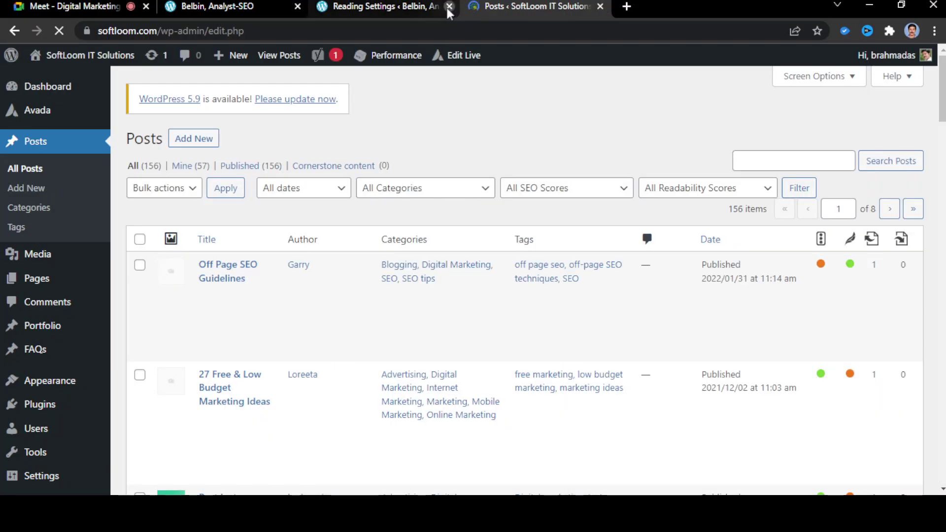
pyautogui.click(448, 6)
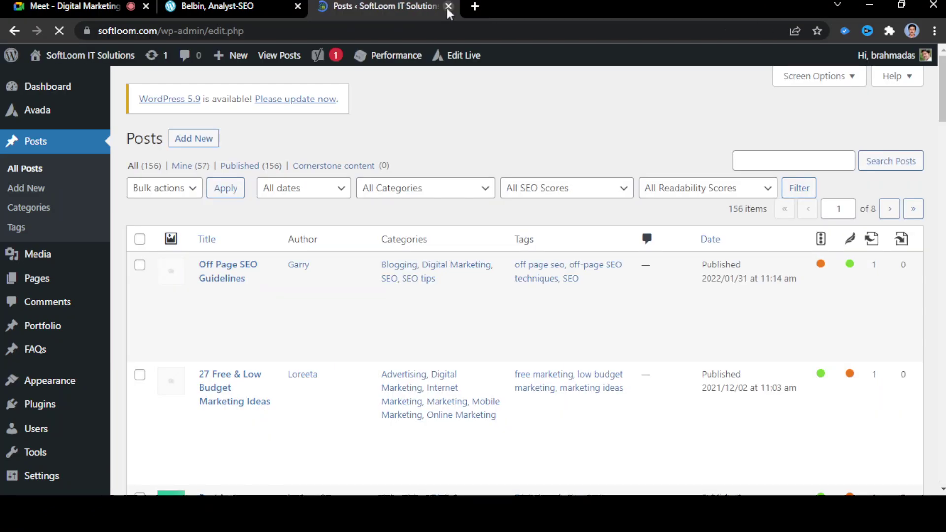
pyautogui.click(297, 6)
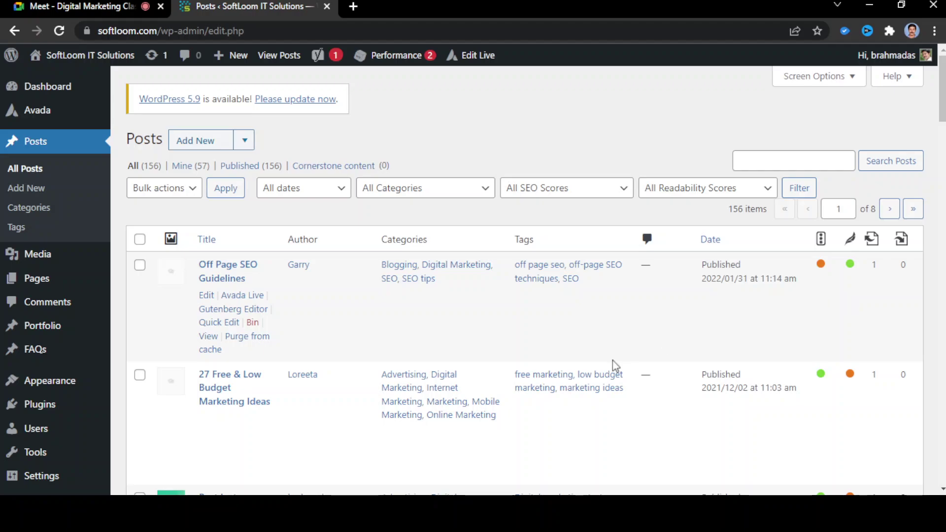
# Look through the first page of posts, checking authors, categories, tags, dates and SEO and readability indicators
pyautogui.moveTo(41, 408)
pyautogui.scroll(-10, 844, 300)
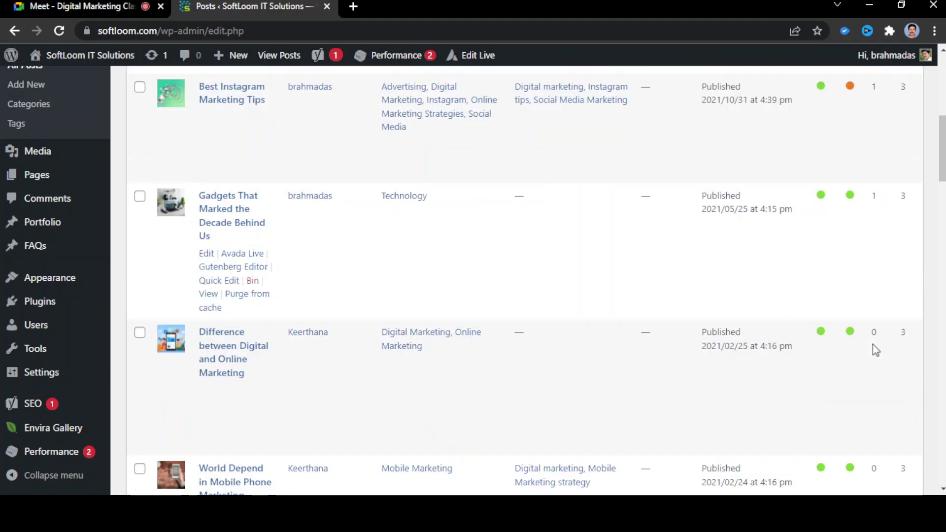
pyautogui.scroll(-15, 872, 344)
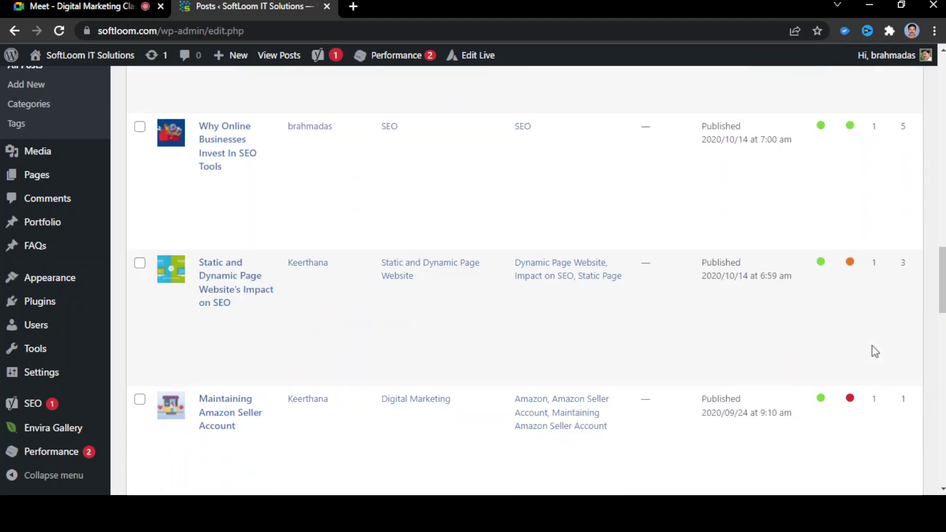
pyautogui.scroll(-15, 874, 351)
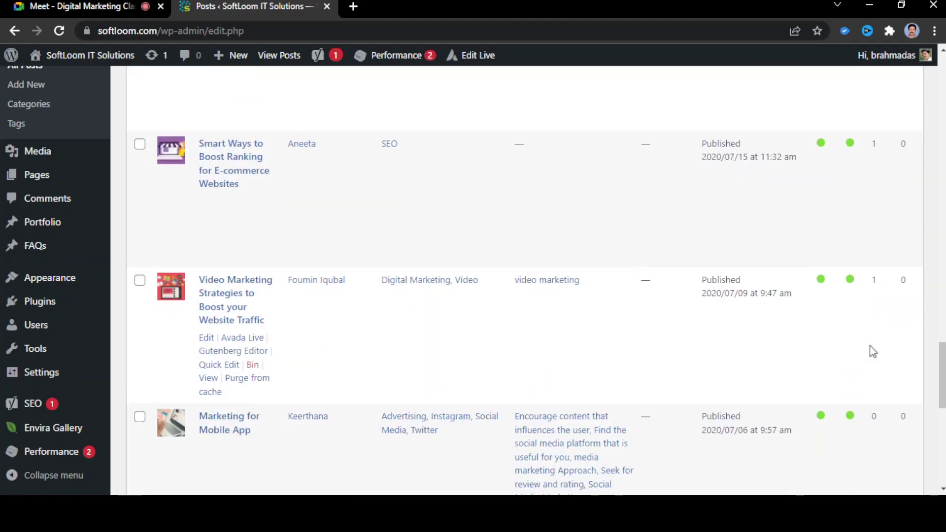
pyautogui.scroll(-5, 873, 351)
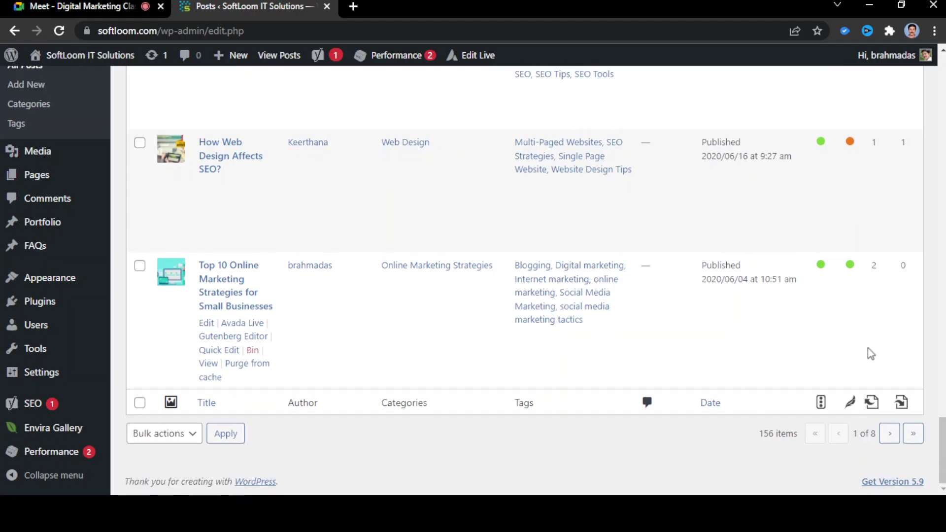
pyautogui.scroll(4, 868, 347)
pyautogui.scroll(20, 869, 352)
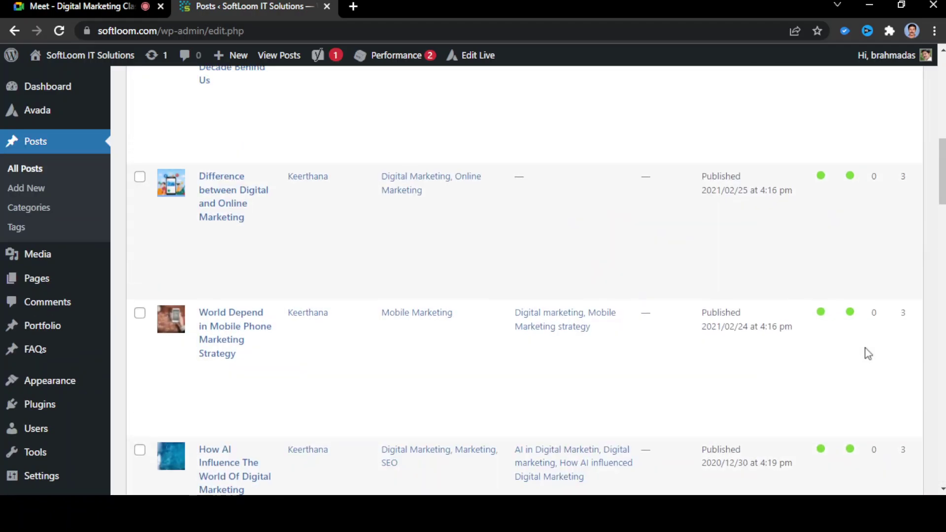
pyautogui.scroll(1, 868, 353)
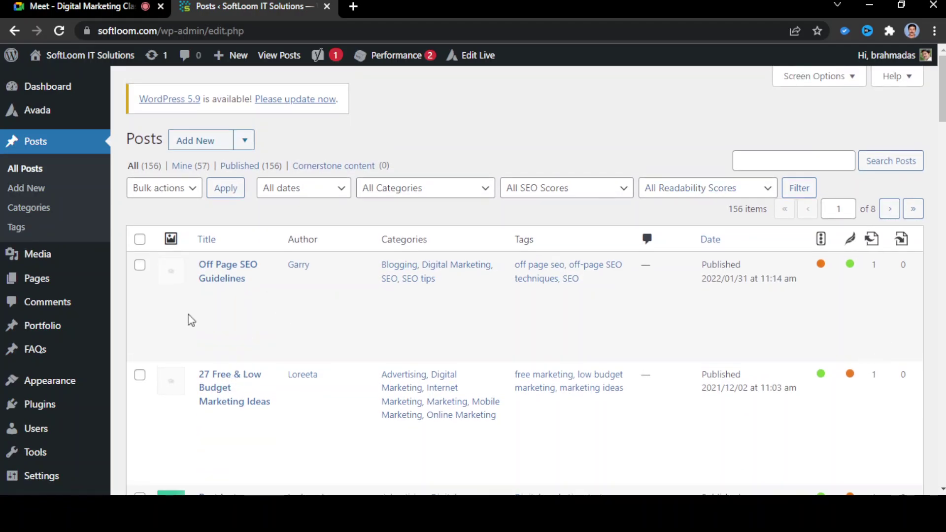
# Open the post "Off Page SEO Guidelines" for editing in the standard editor
pyautogui.moveTo(211, 286)
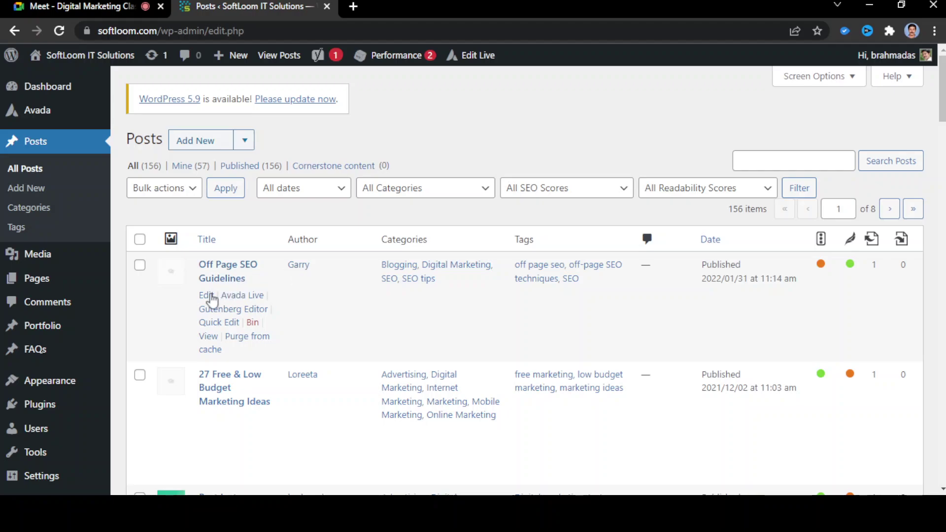
pyautogui.click(206, 297)
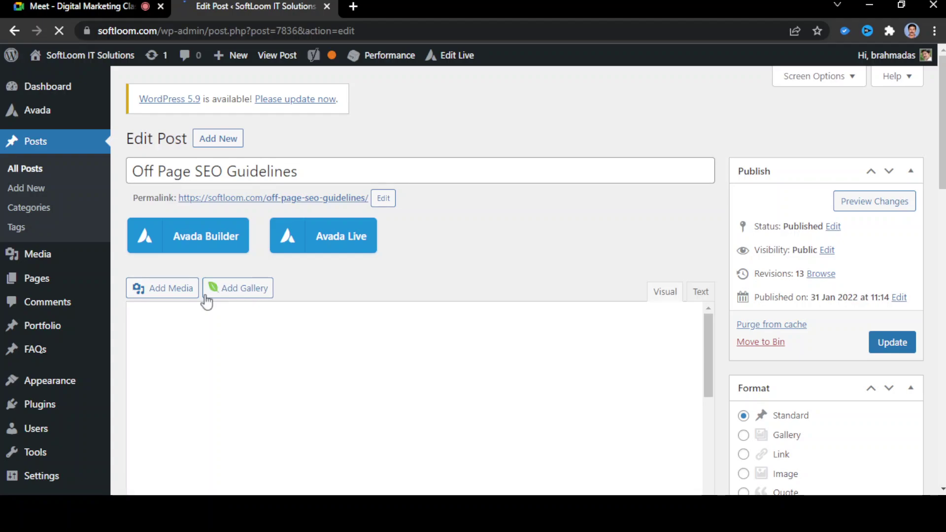
pyautogui.scroll(-3, 399, 344)
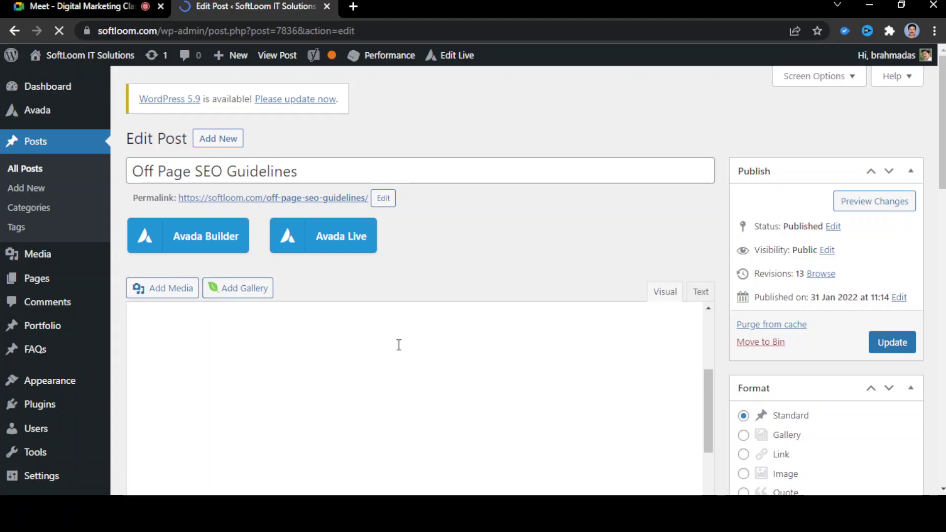
pyautogui.scroll(-3, 398, 344)
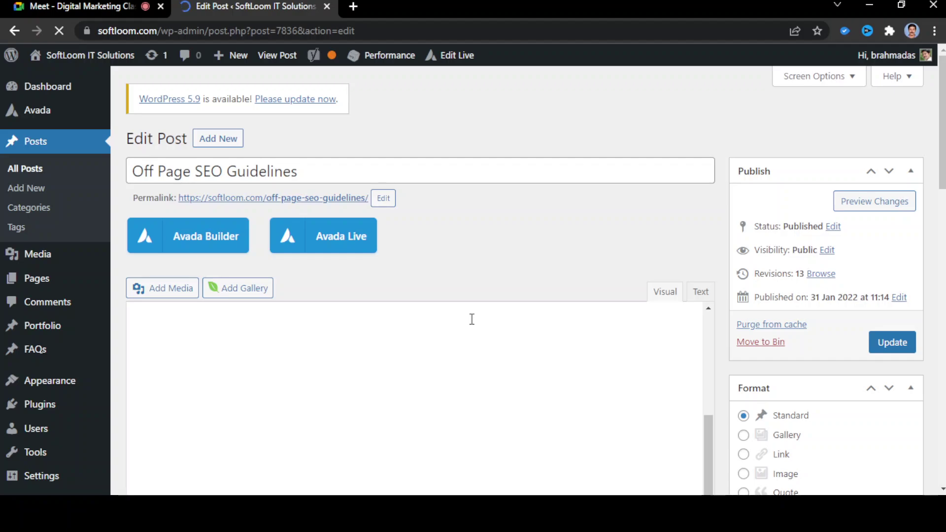
pyautogui.scroll(-4, 471, 319)
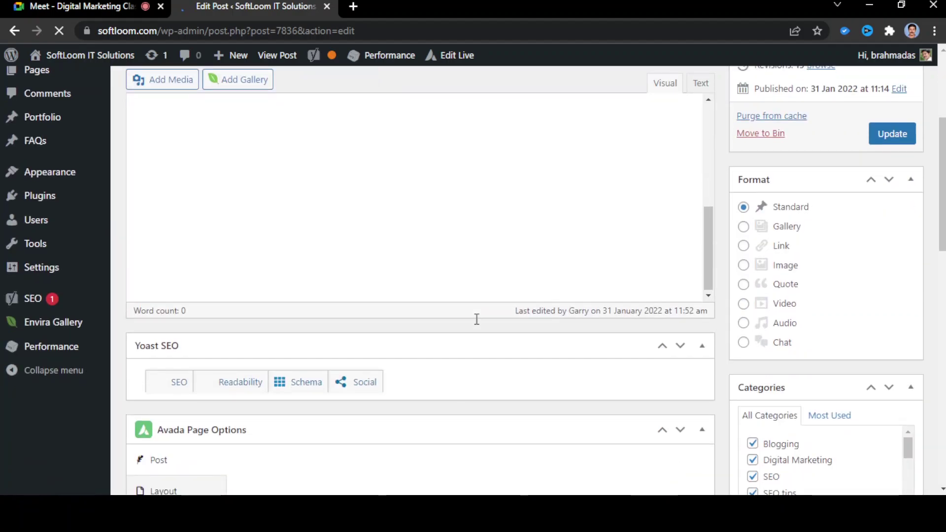
pyautogui.scroll(4, 490, 316)
pyautogui.scroll(1, 491, 316)
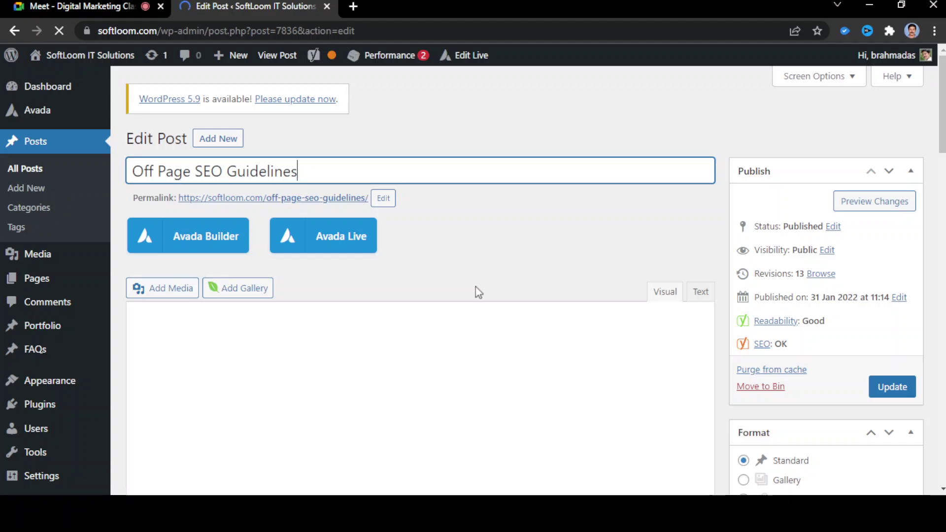
# Review the post's body text and its Yoast SEO settings, including focus keyphrase, Google preview, SEO title, slug and meta description
pyautogui.scroll(-6, 477, 321)
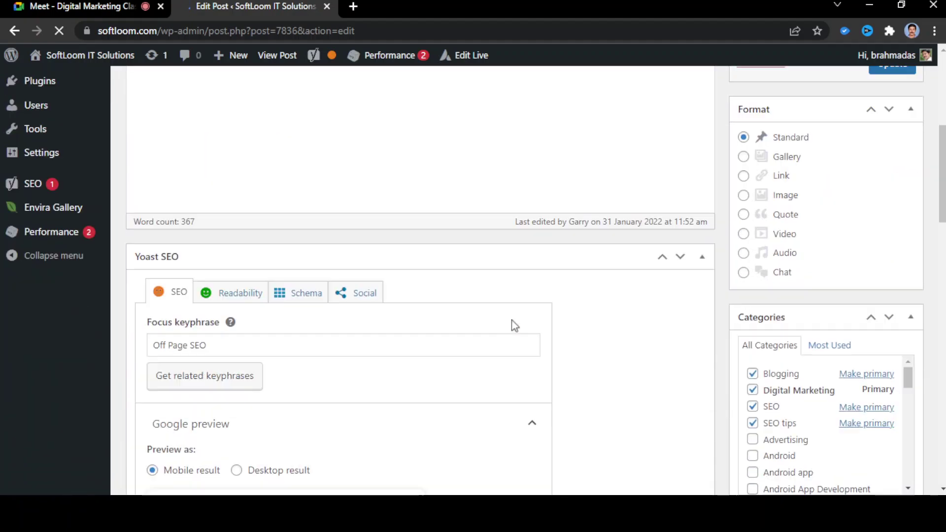
pyautogui.scroll(4, 513, 323)
pyautogui.scroll(3, 517, 205)
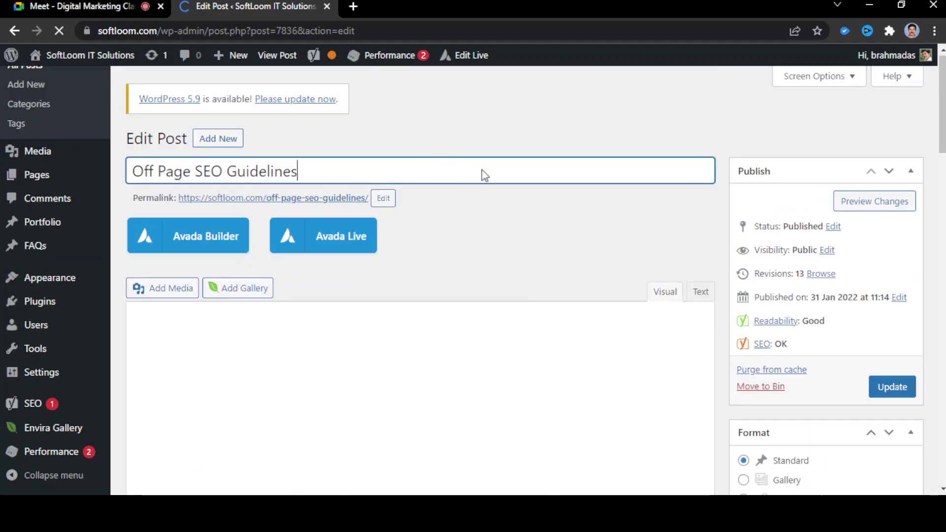
pyautogui.scroll(-10, 478, 187)
pyautogui.scroll(-6, 521, 226)
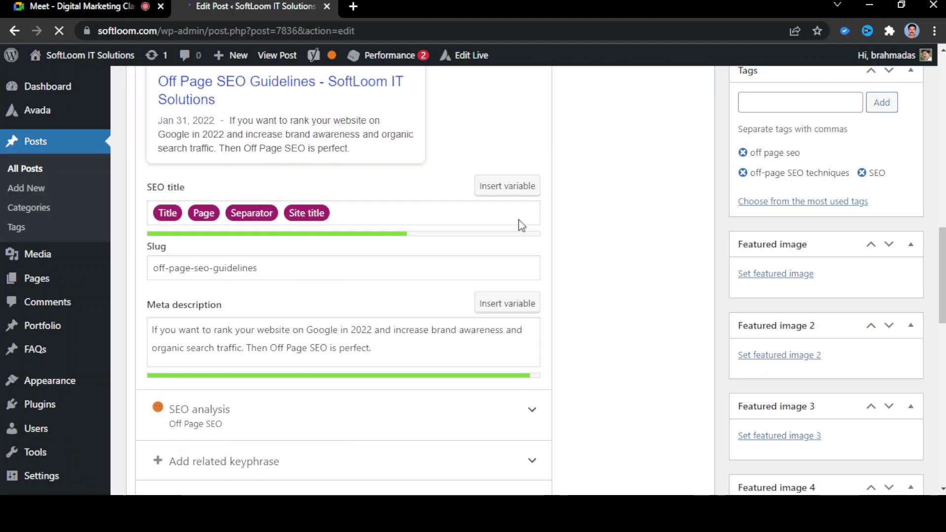
pyautogui.scroll(7, 523, 226)
pyautogui.scroll(-6, 520, 223)
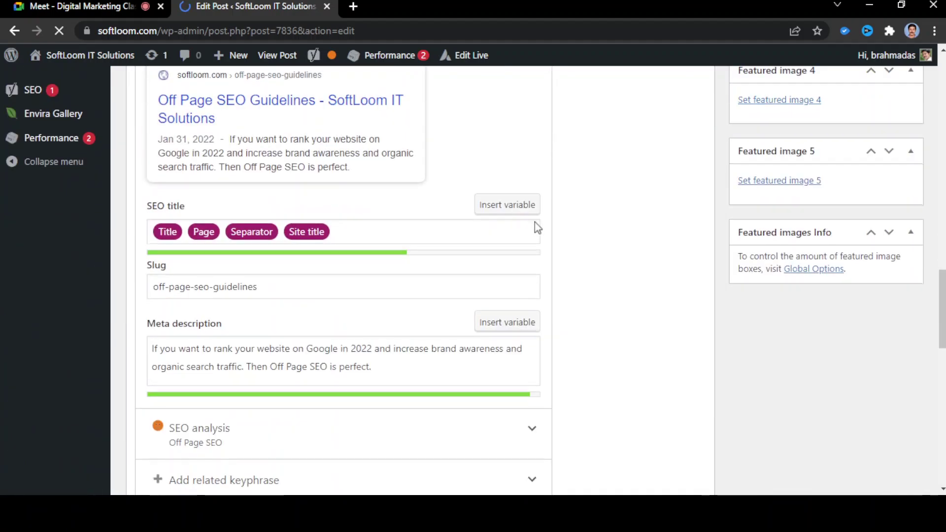
pyautogui.scroll(5, 535, 224)
pyautogui.scroll(3, 537, 225)
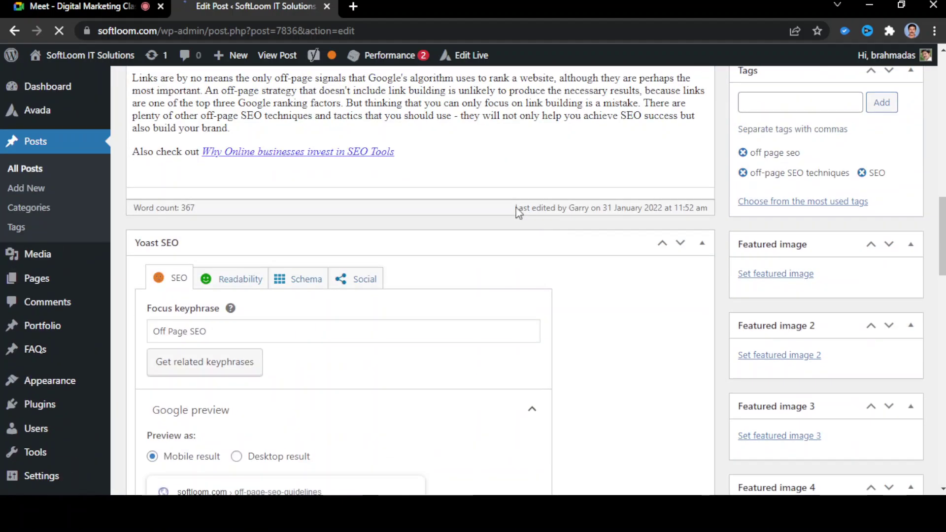
pyautogui.scroll(4, 473, 216)
pyautogui.scroll(5, 443, 173)
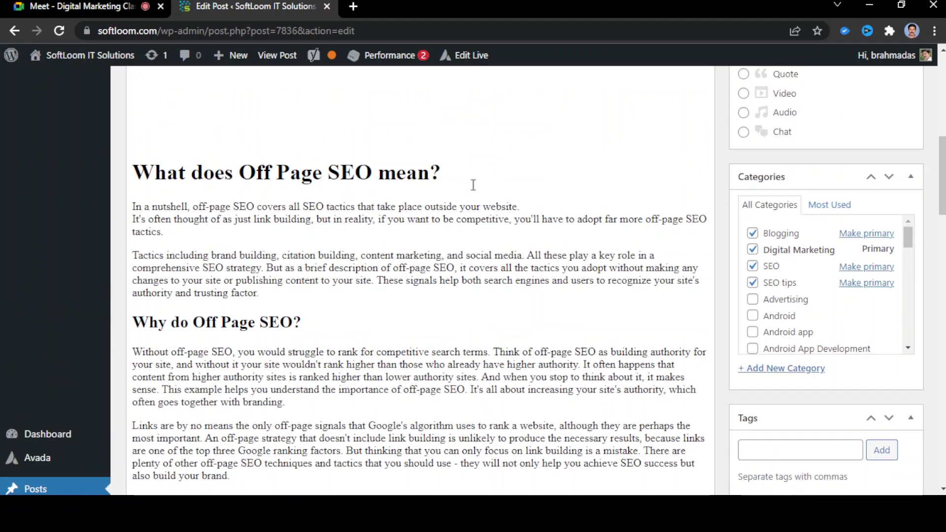
pyautogui.scroll(-9, 478, 192)
pyautogui.scroll(2, 476, 196)
pyautogui.scroll(-1, 413, 203)
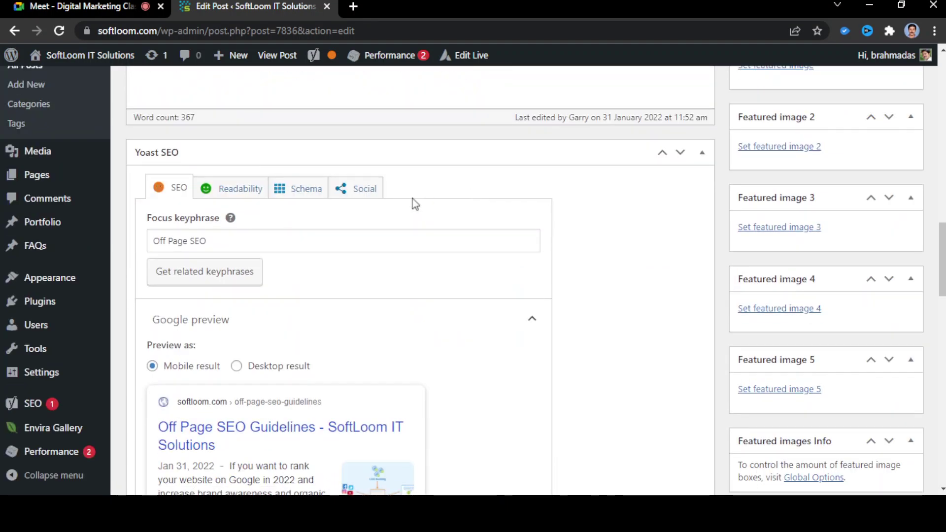
pyautogui.scroll(2, 182, 213)
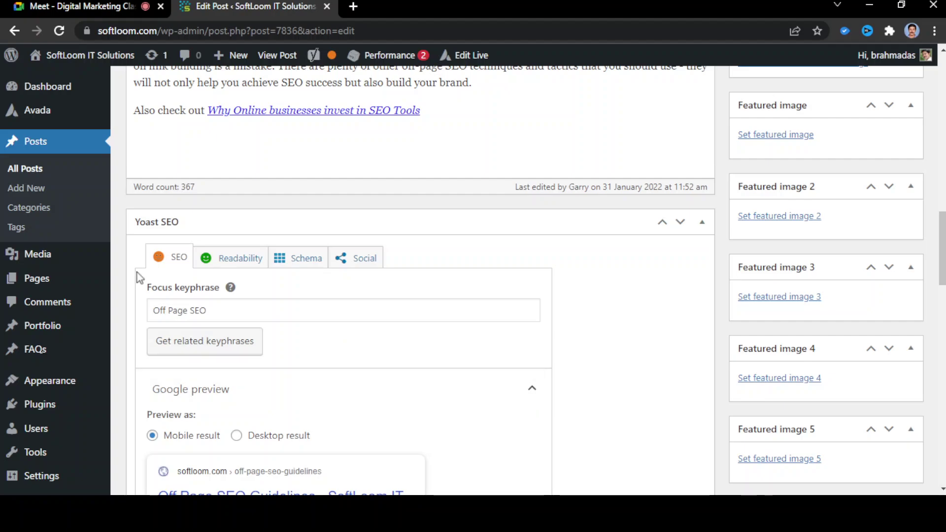
# Copy the Yoast focus keyphrase "Off Page SEO" and clear it from its field
pyautogui.scroll(-1, 257, 292)
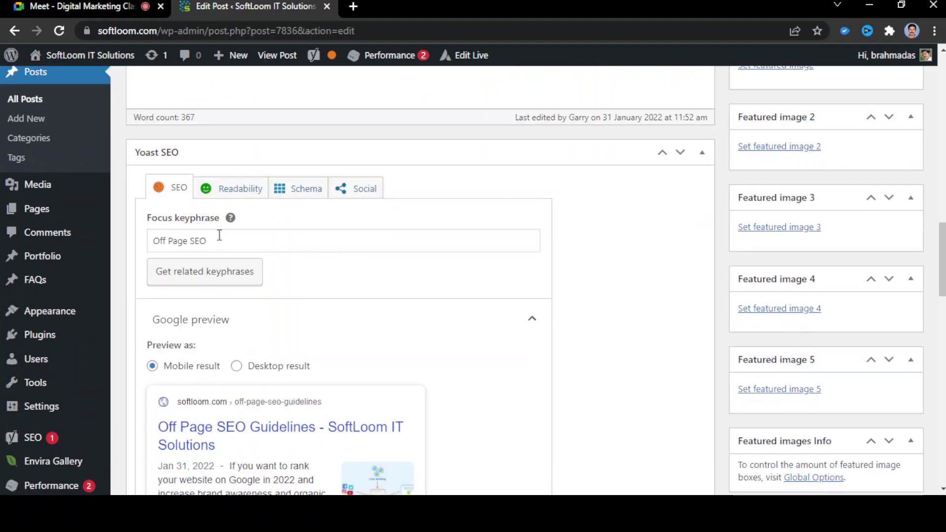
pyautogui.moveTo(217, 239); pyautogui.dragTo(145, 246)
pyautogui.hotkey('ctrl', 'c')
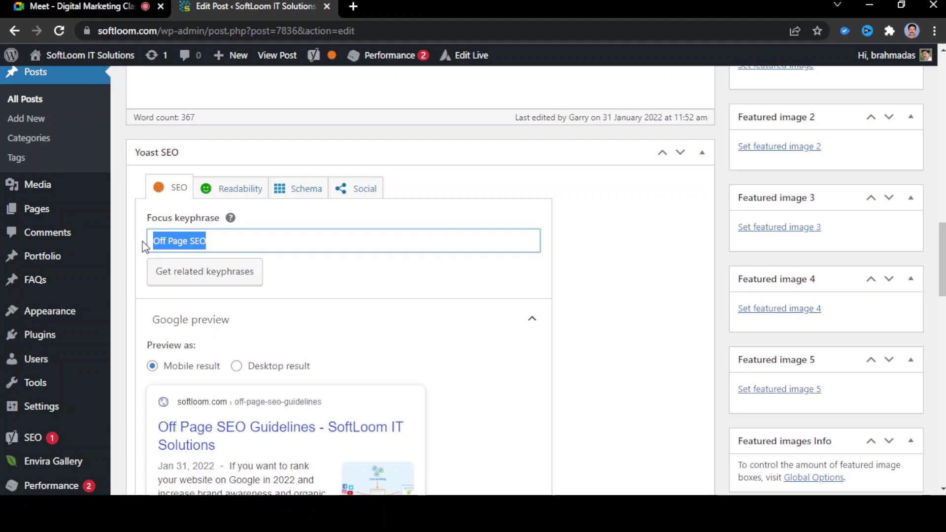
pyautogui.press('BackSpace')
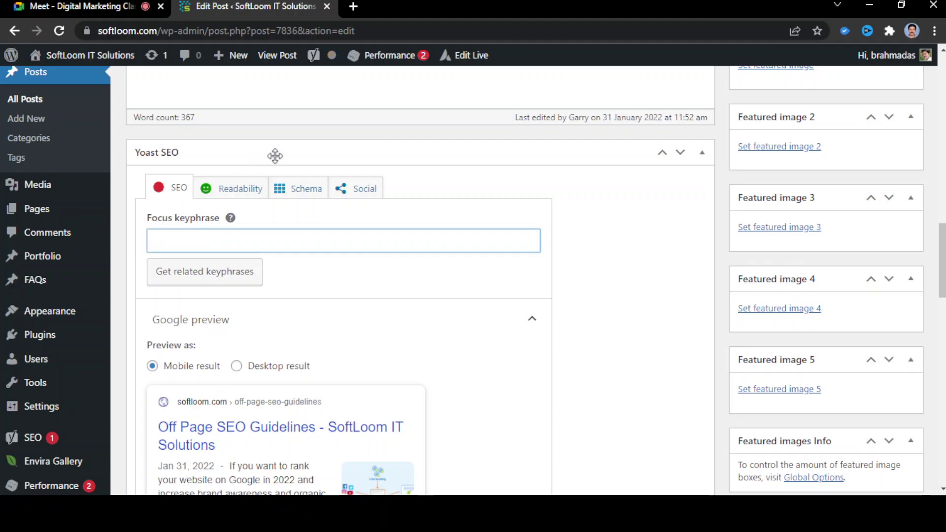
pyautogui.moveTo(333, 58)
pyautogui.scroll(4, 386, 247)
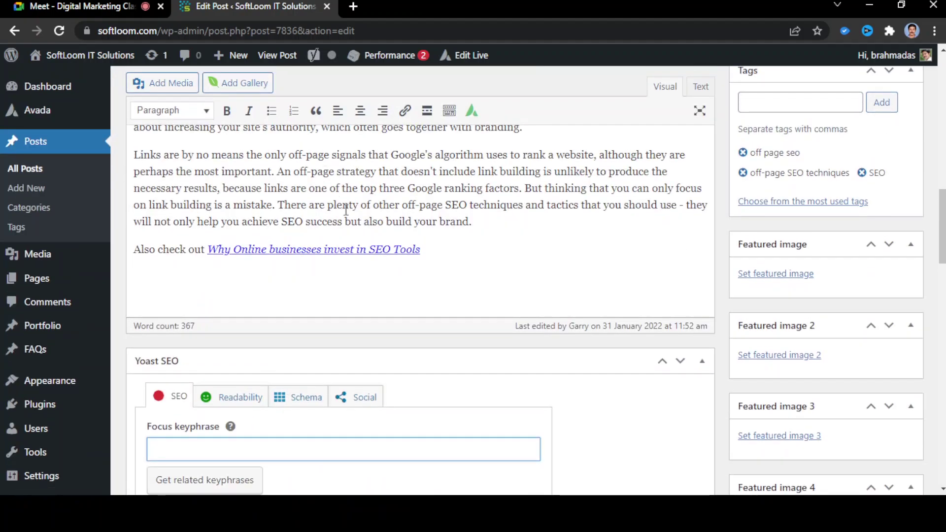
pyautogui.scroll(-2, 426, 215)
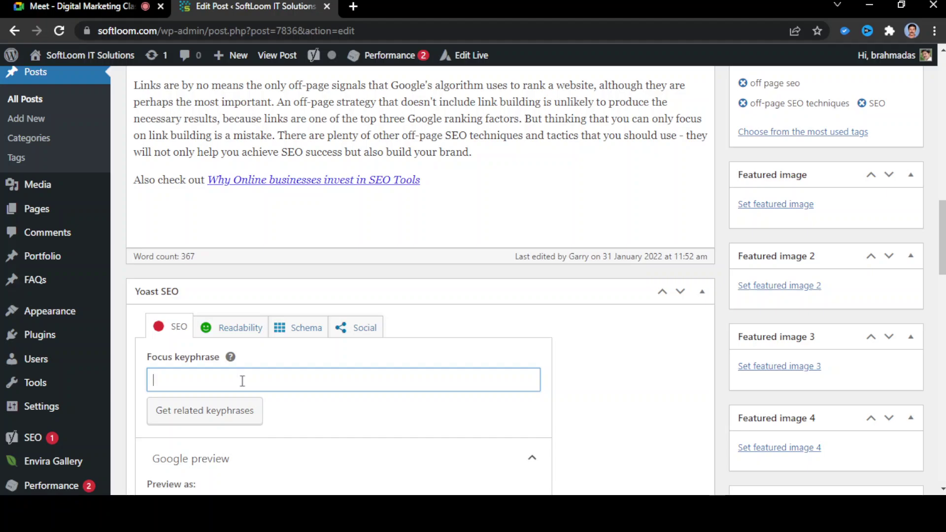
# Restore "Off Page SEO" as the post's Yoast focus keyphrase and check the SEO score indicators
pyautogui.hotkey('ctrl', 'v')
pyautogui.moveTo(331, 59)
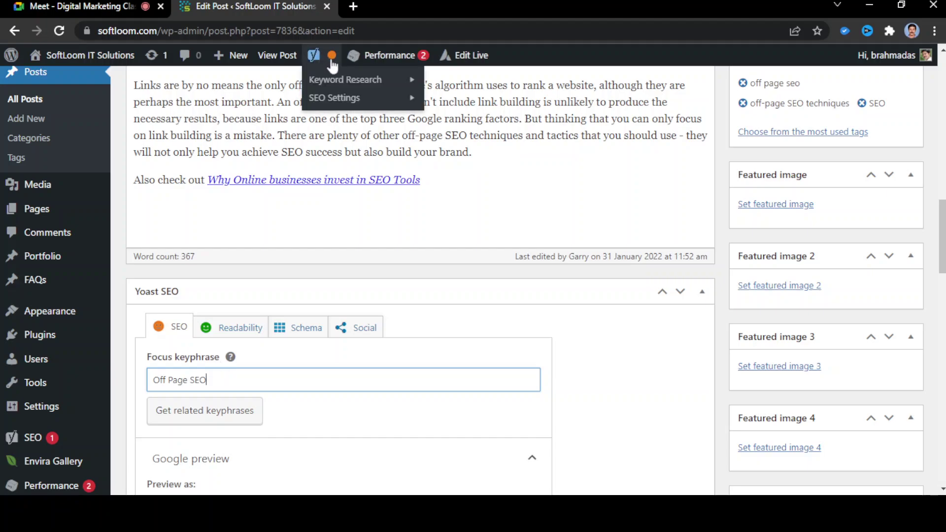
pyautogui.click(328, 153)
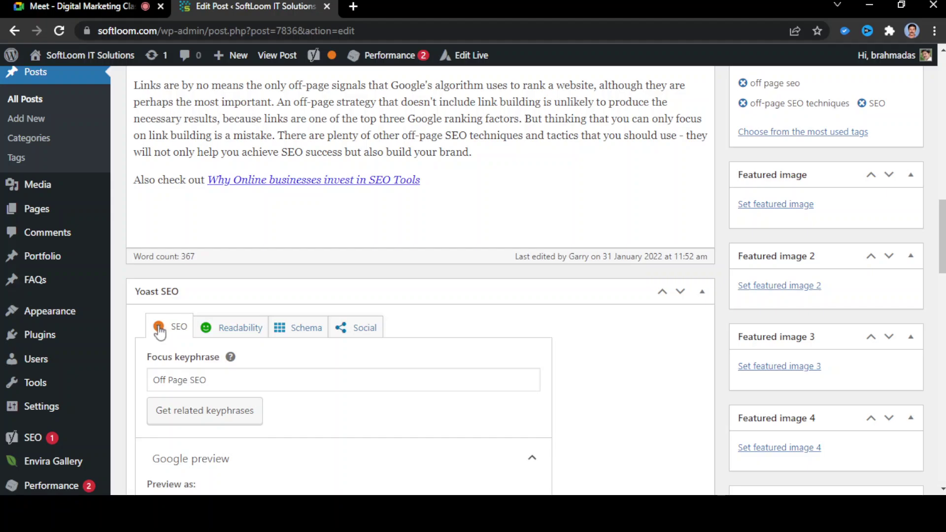
pyautogui.scroll(-2, 318, 288)
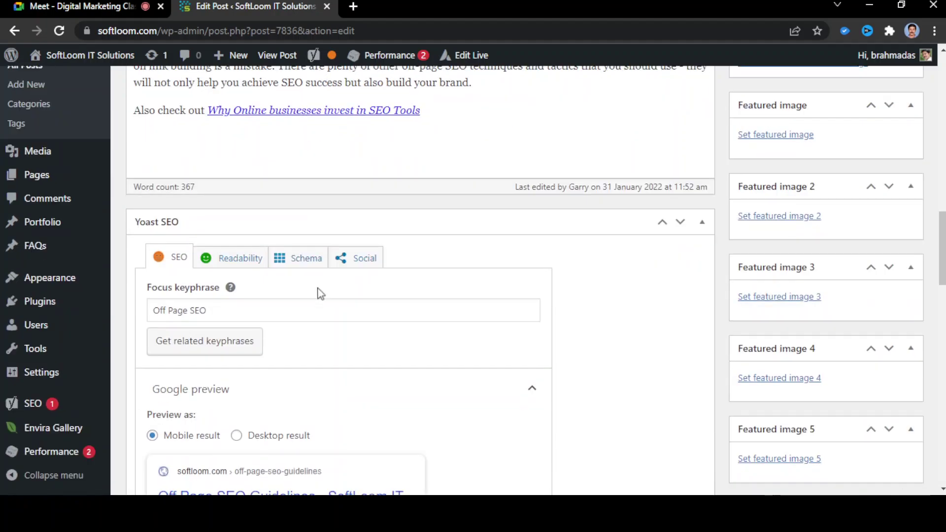
pyautogui.scroll(-3, 321, 294)
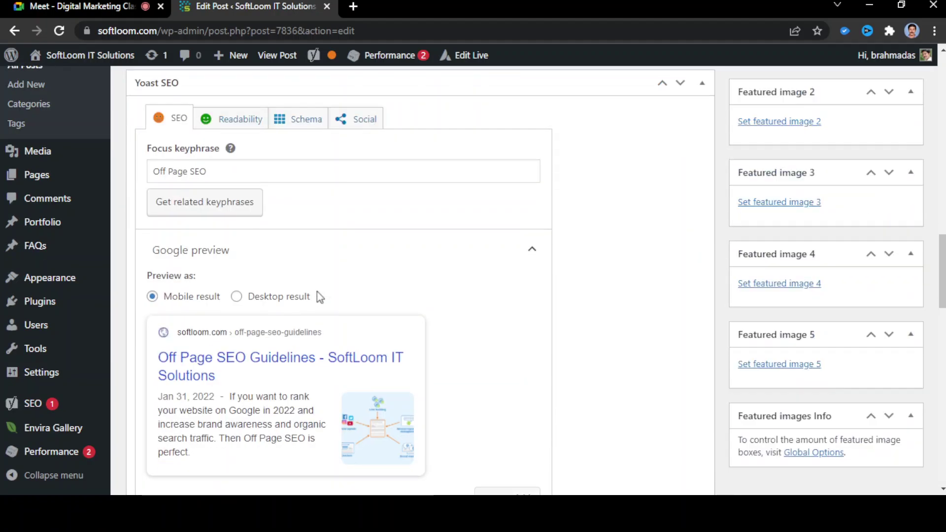
pyautogui.doubleClick(197, 172)
pyautogui.click(237, 166)
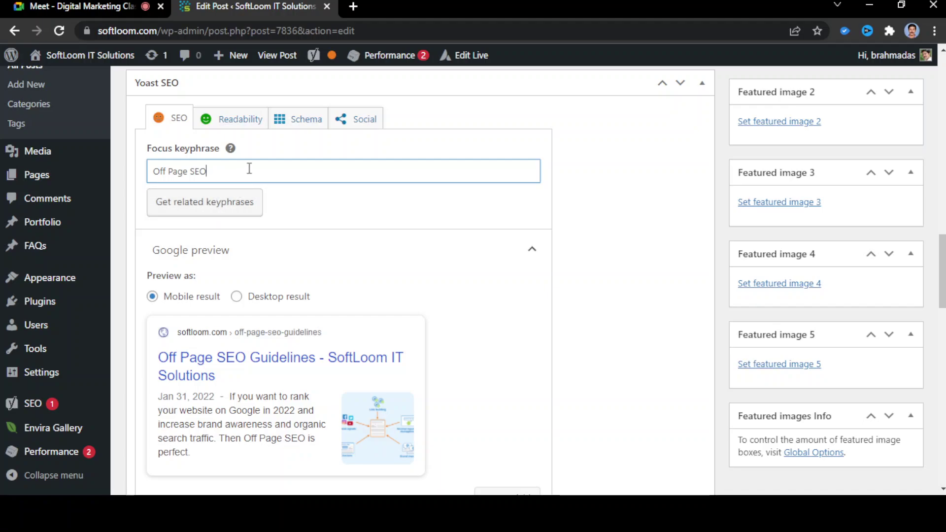
# Switch the Yoast Google preview to the desktop result
pyautogui.scroll(-1, 250, 168)
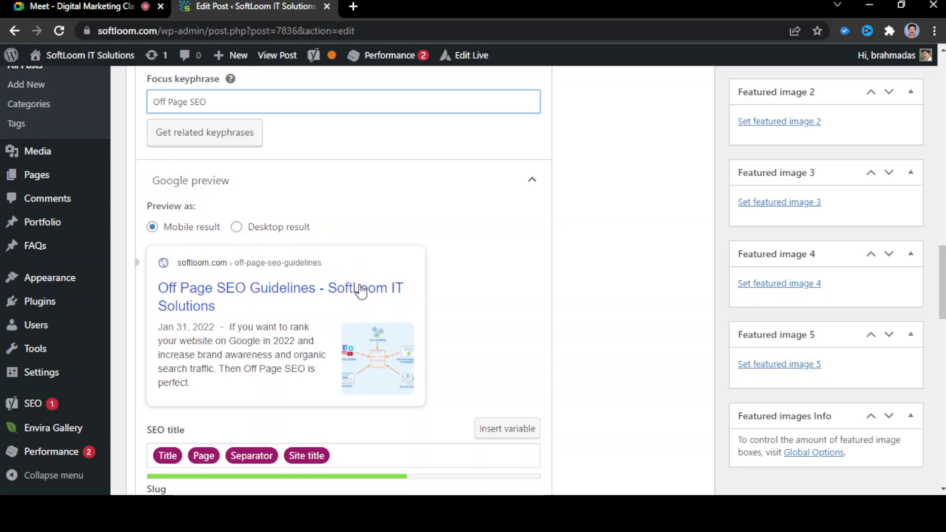
pyautogui.click(237, 227)
pyautogui.click(238, 228)
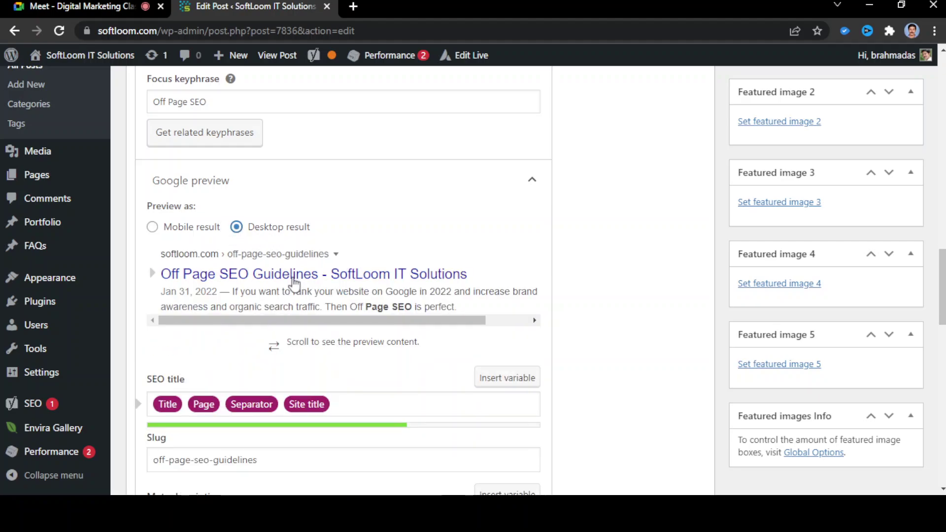
# Examine the post's SEO title variables, slug and meta description text alongside the Google preview
pyautogui.scroll(-3, 301, 286)
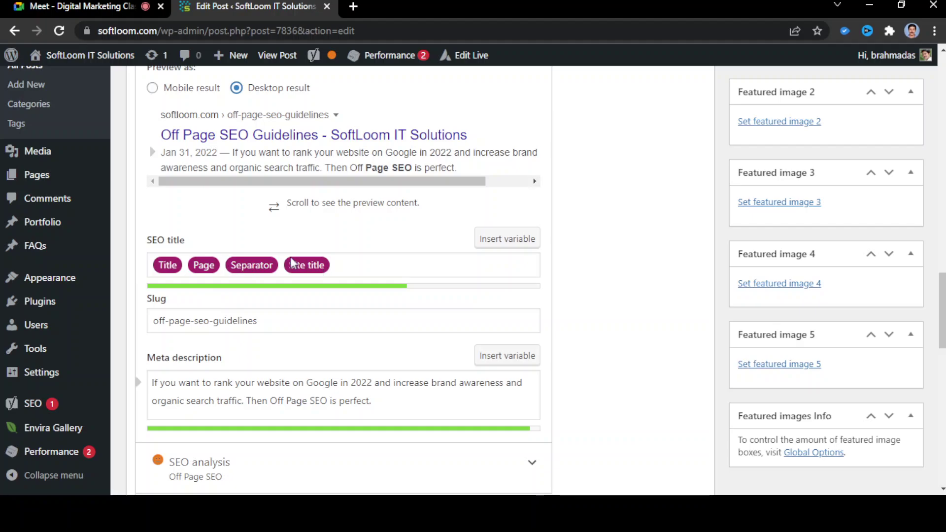
pyautogui.moveTo(341, 266); pyautogui.dragTo(195, 266)
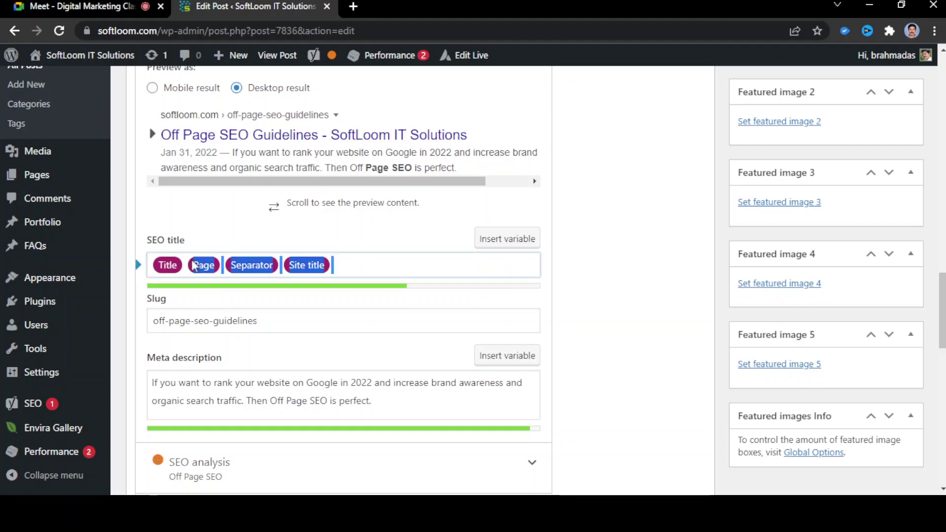
pyautogui.click(375, 268)
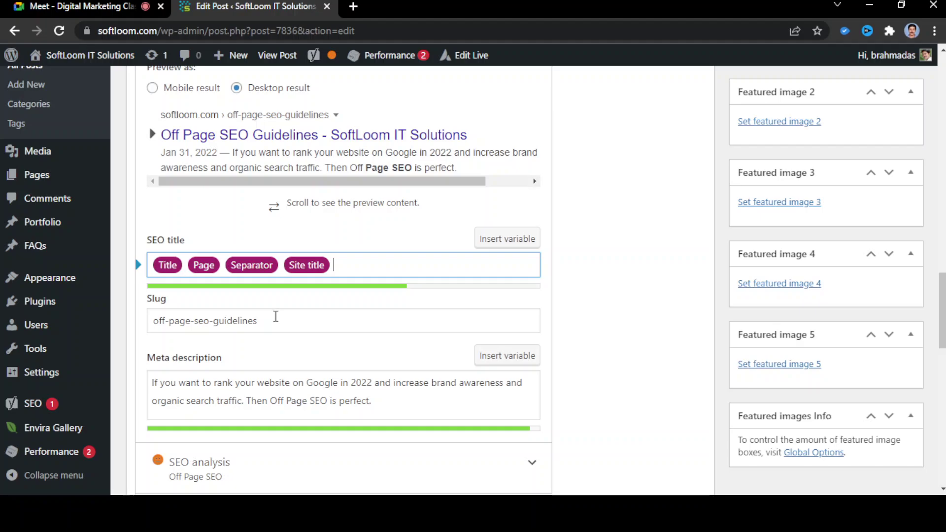
pyautogui.click(275, 318)
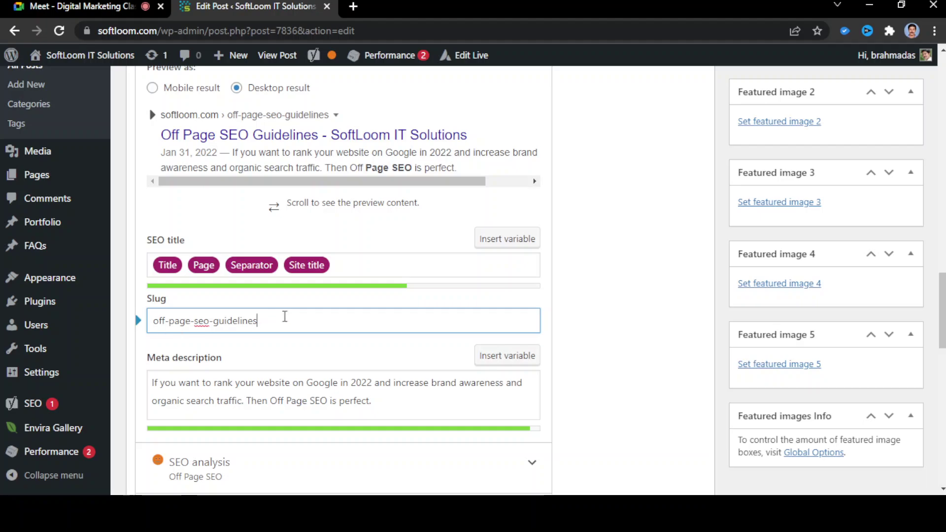
pyautogui.scroll(-2, 293, 327)
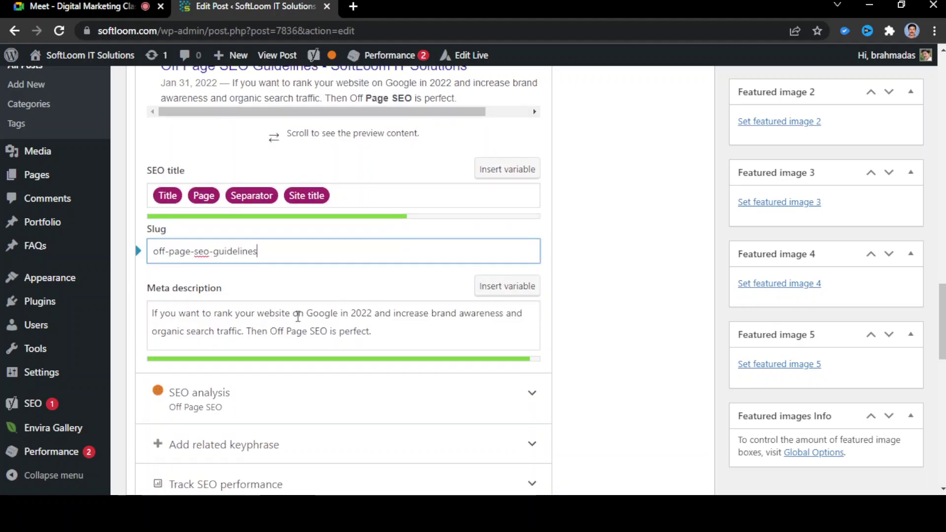
pyautogui.click(298, 317)
pyautogui.hotkey('ctrl', 'a')
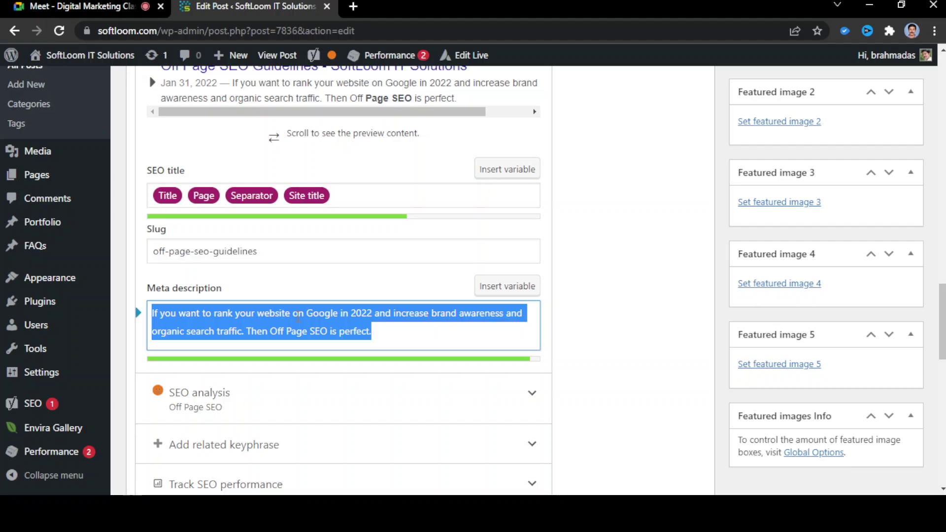
pyautogui.click(386, 331)
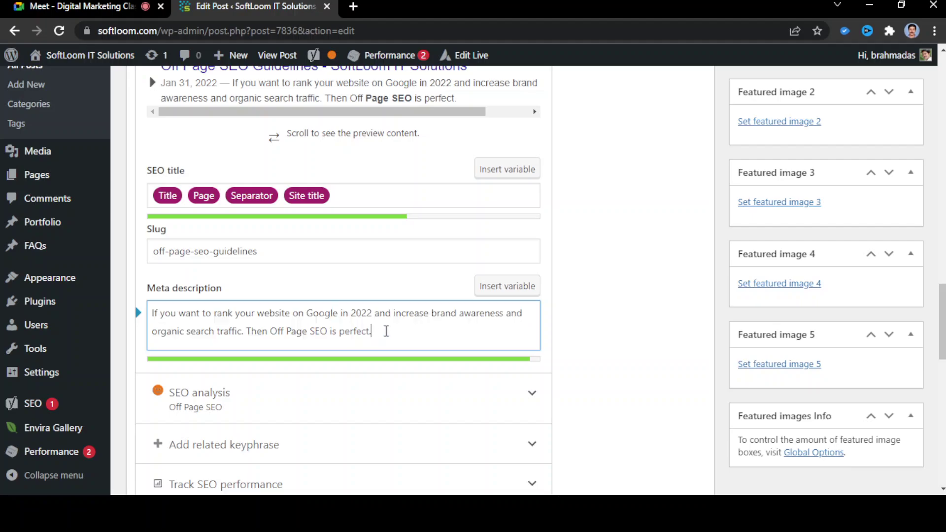
pyautogui.moveTo(386, 331); pyautogui.dragTo(150, 315)
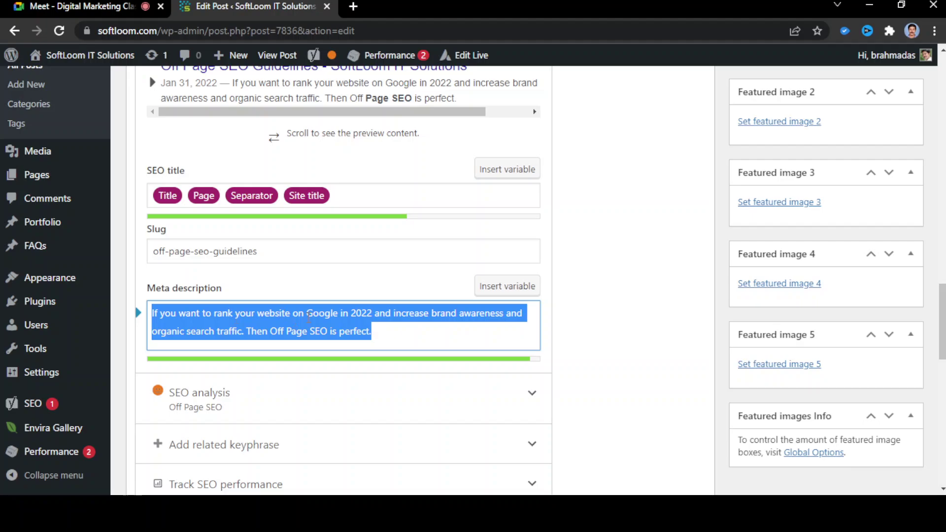
pyautogui.scroll(3, 310, 320)
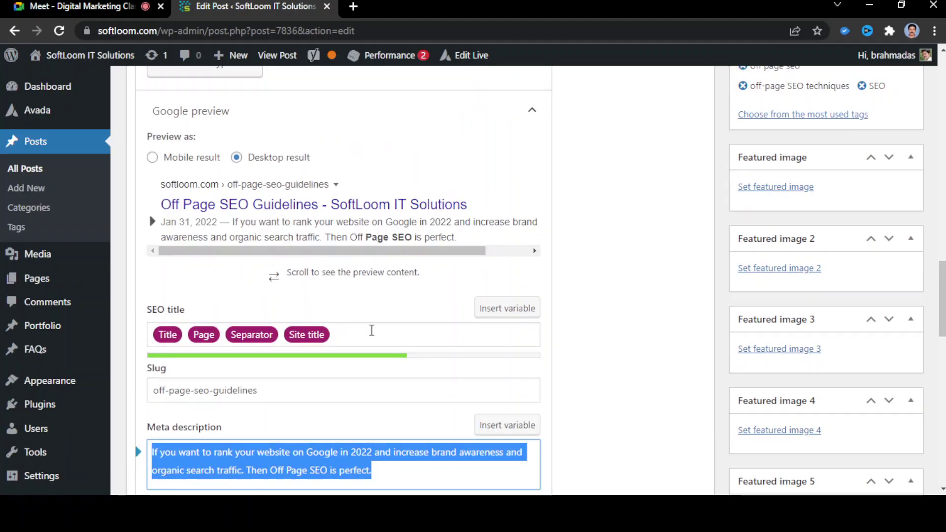
# Lengthen the SEO title with runs of the filler letters "j" and "g" after the Site title variable
pyautogui.click(371, 331)
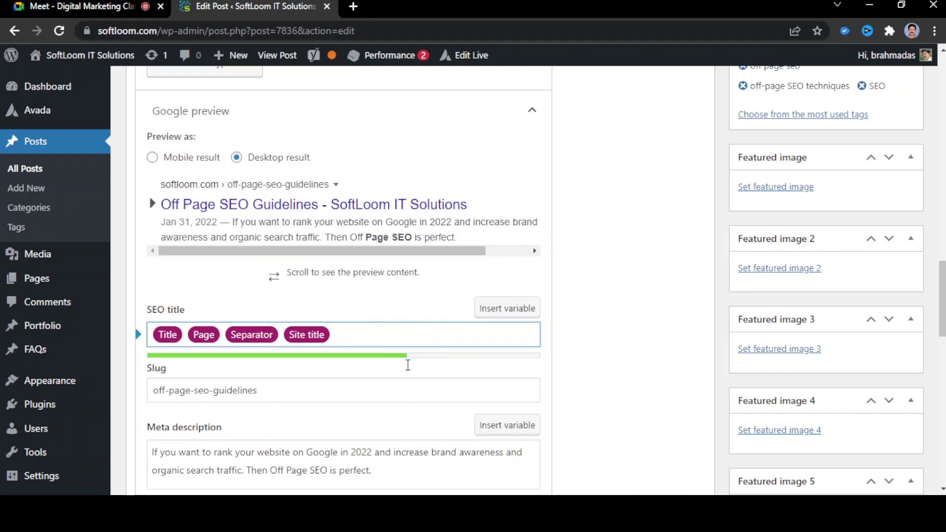
pyautogui.write('jjjjjjjj')
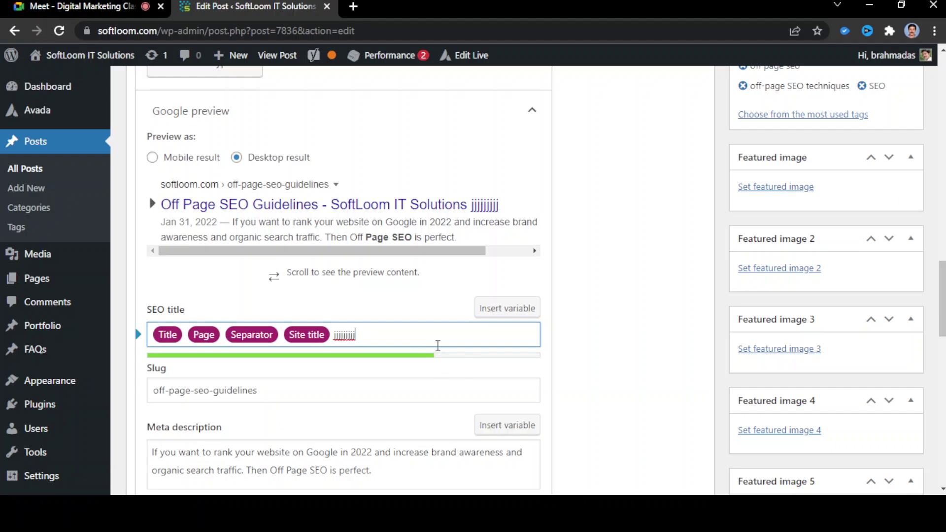
pyautogui.write('jjjjj')
pyautogui.hotkey('ctrl', 'shift', 'Left')
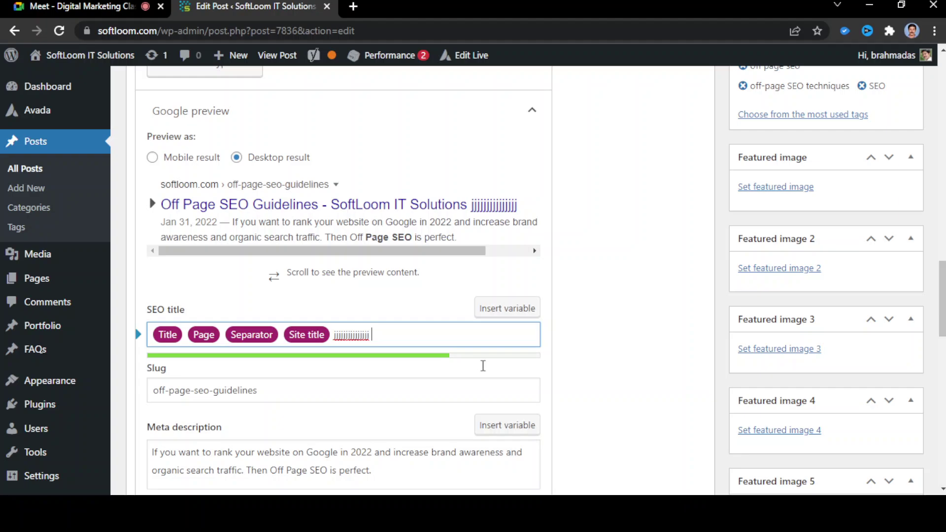
pyautogui.scroll(-1, 418, 325)
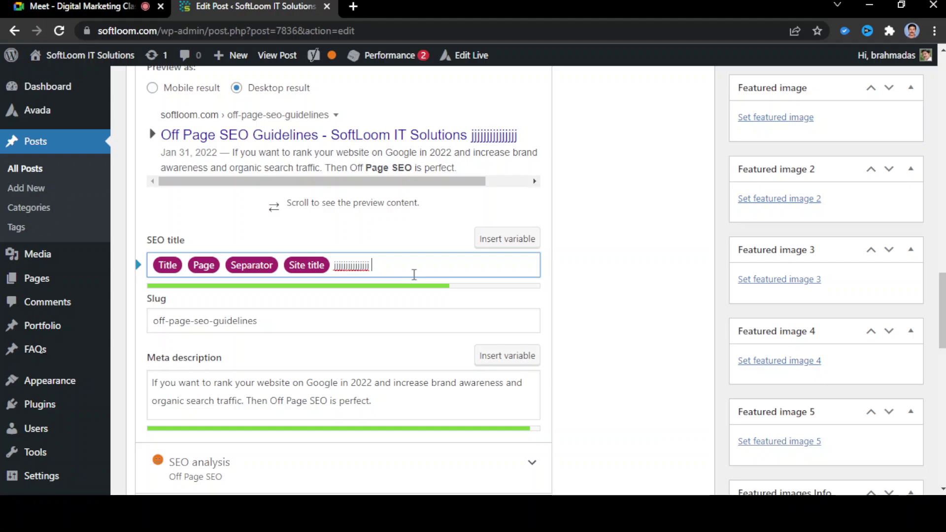
pyautogui.scroll(-3, 414, 274)
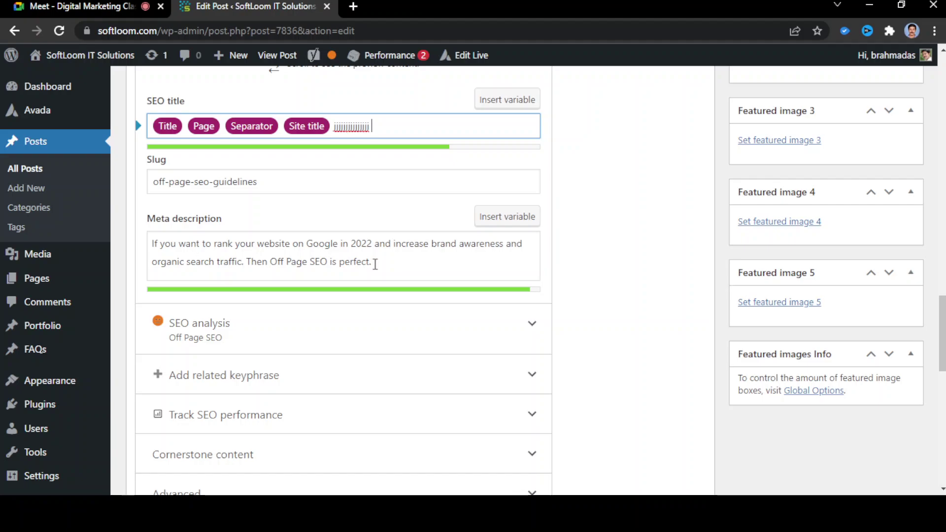
pyautogui.write('gggggggggggggggggggggggggggggggggggggg')
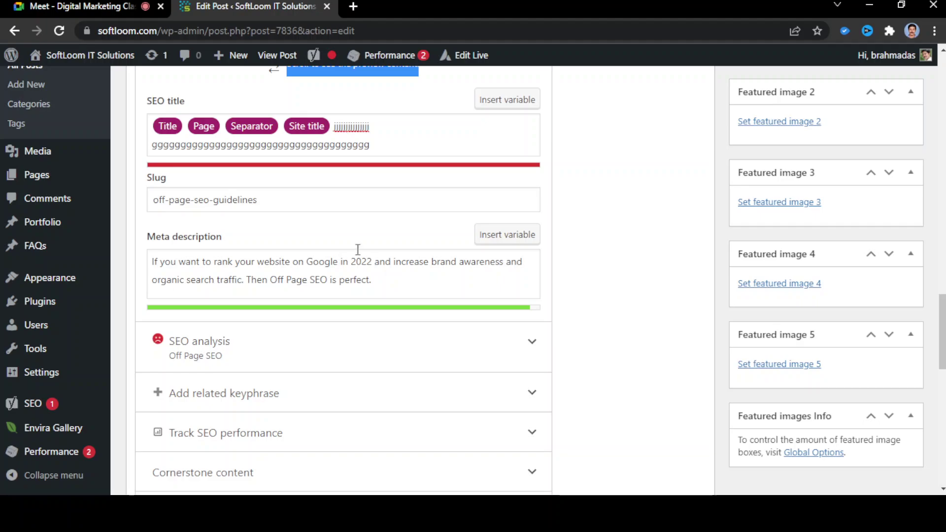
# Delete the filler letters from the end of the SEO title, keeping only its variables
pyautogui.scroll(3, 408, 197)
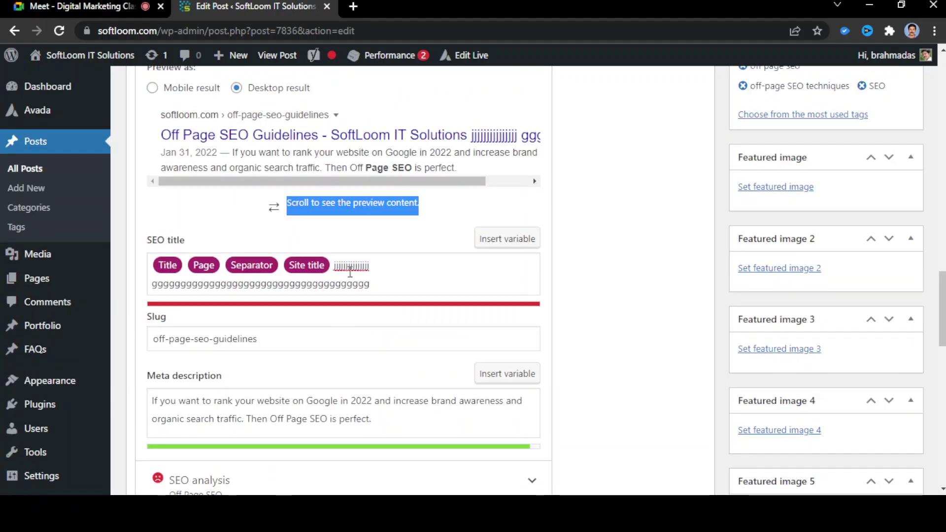
pyautogui.moveTo(376, 287); pyautogui.dragTo(335, 262)
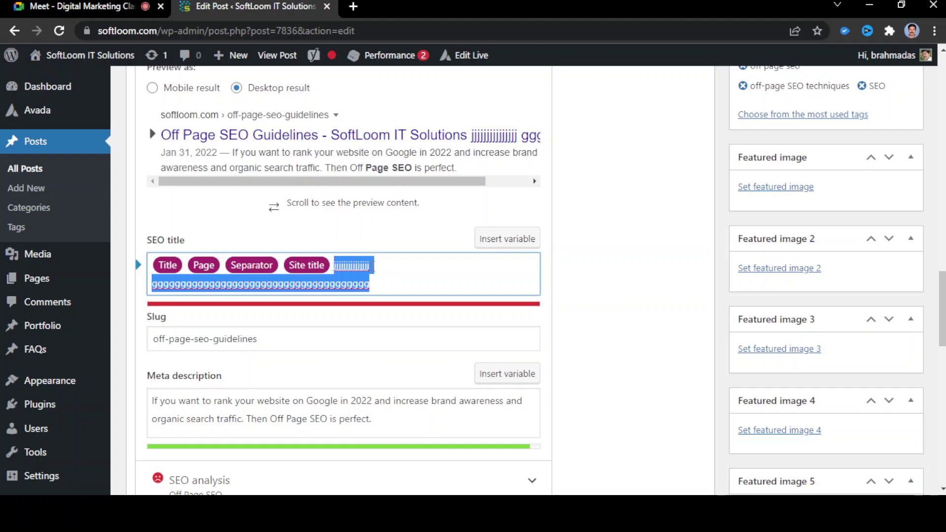
pyautogui.press('BackSpace')
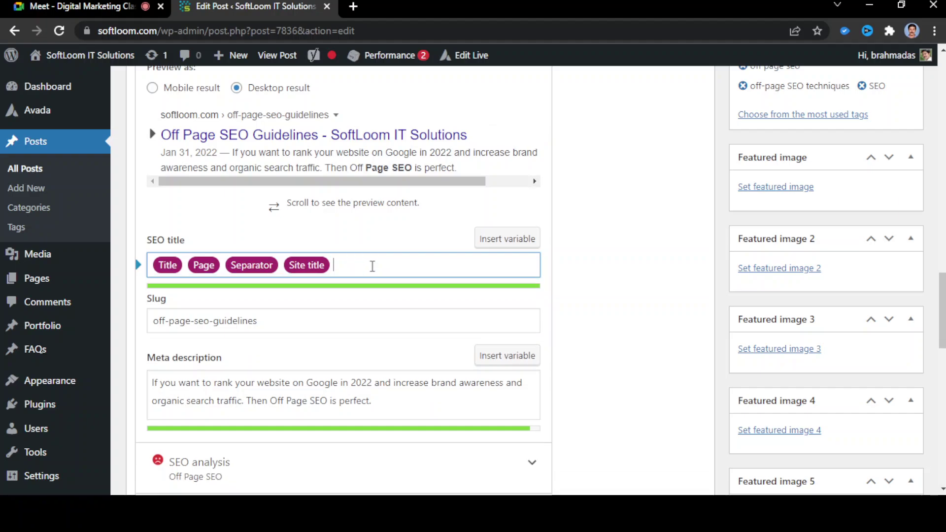
# Test the meta description's length indicator by adding "jjjjj" at its end, and remove the added letters
pyautogui.scroll(-3, 401, 298)
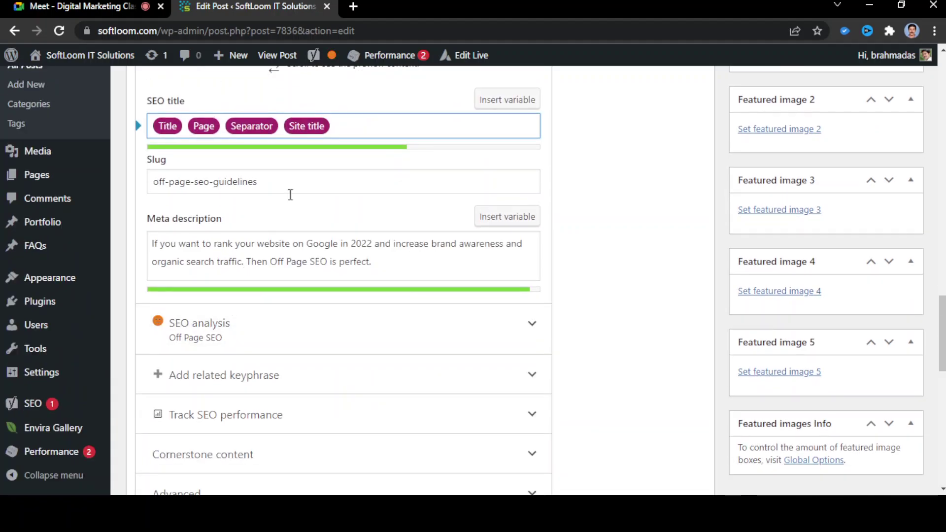
pyautogui.scroll(-2, 365, 276)
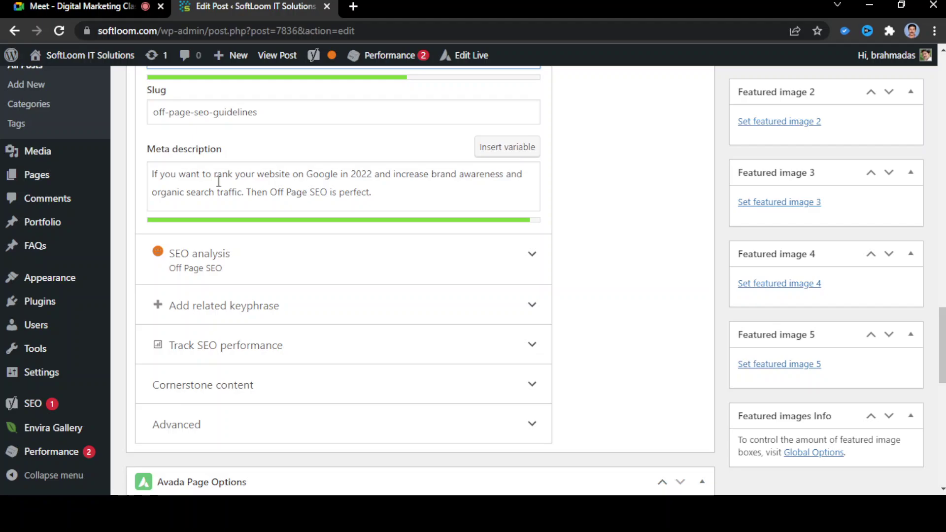
pyautogui.click(397, 192)
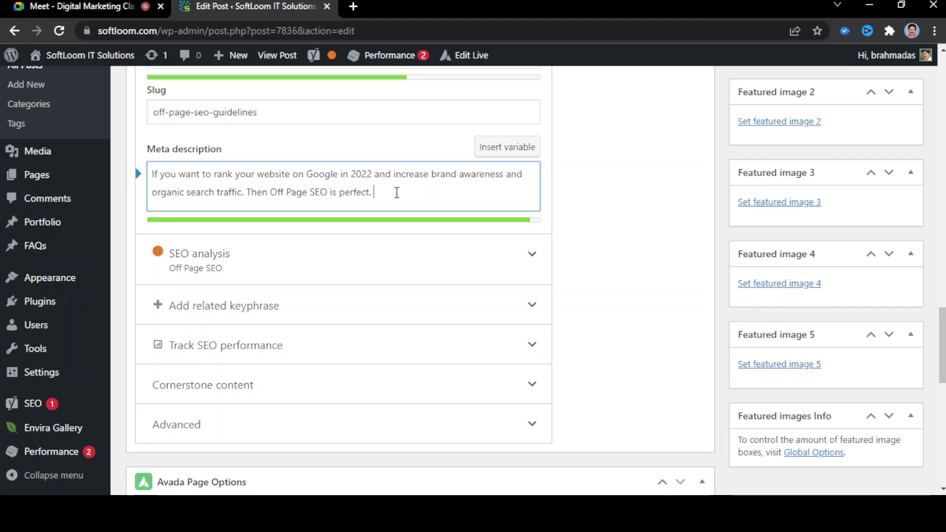
pyautogui.write('jjjjj')
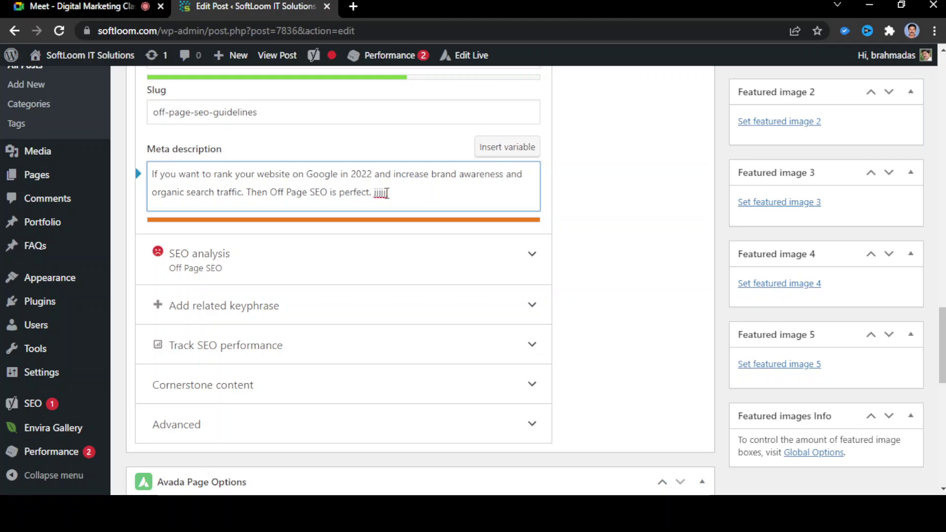
pyautogui.doubleClick(386, 192)
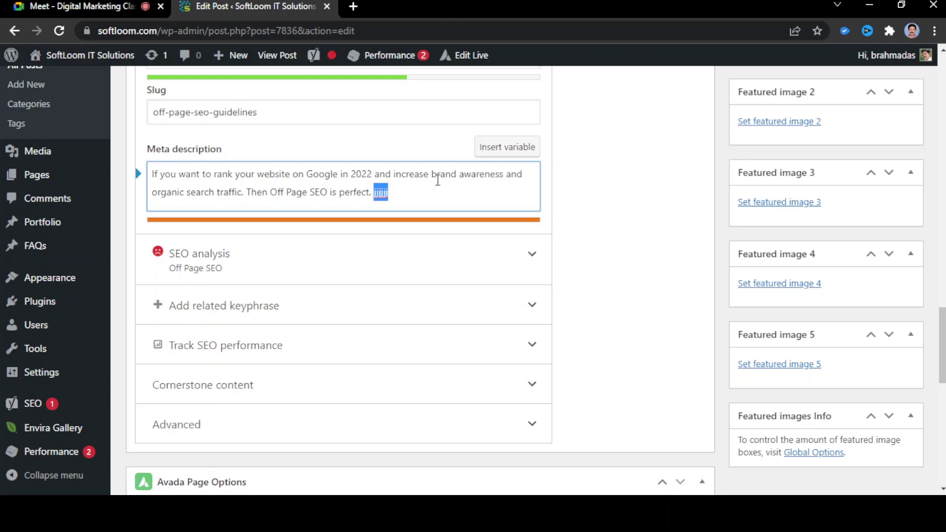
pyautogui.press('BackSpace')
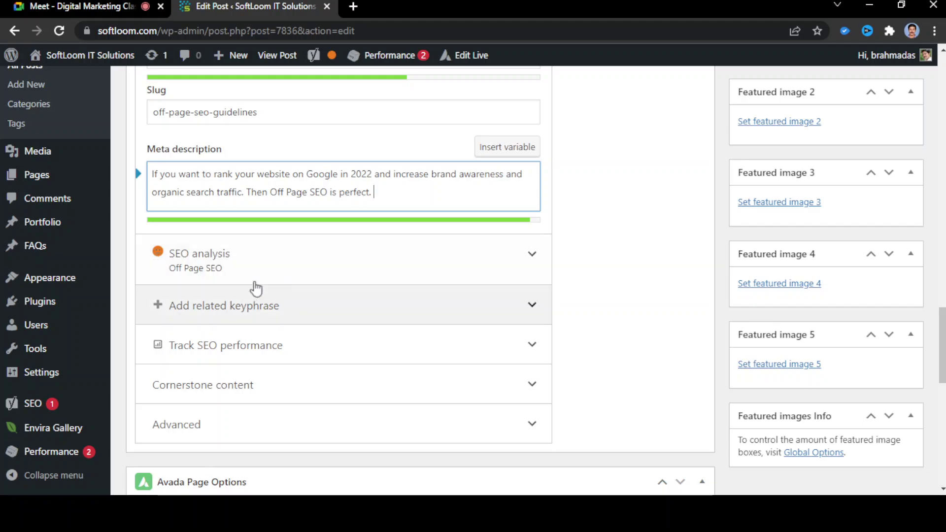
# Expand the Yoast SEO analysis for the focus keyphrase and review its problems, improvements and good results
pyautogui.scroll(-2, 298, 257)
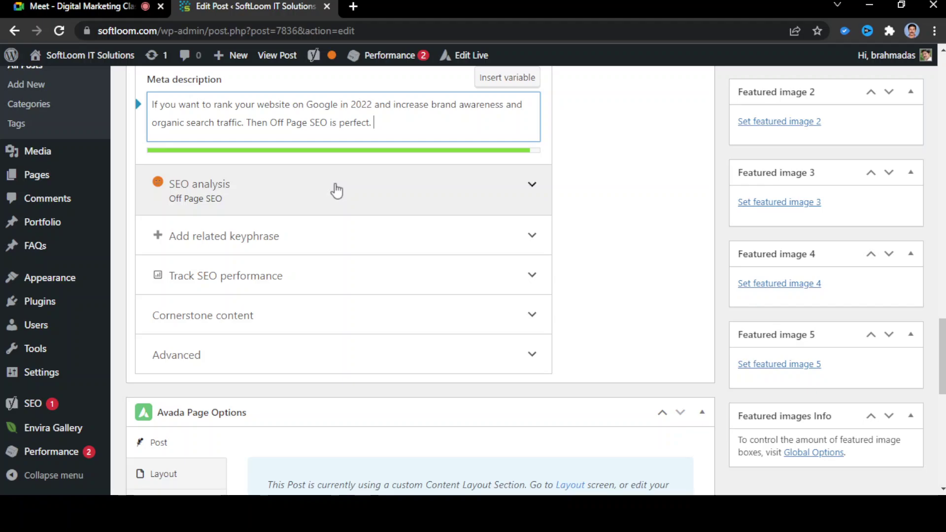
pyautogui.click(501, 197)
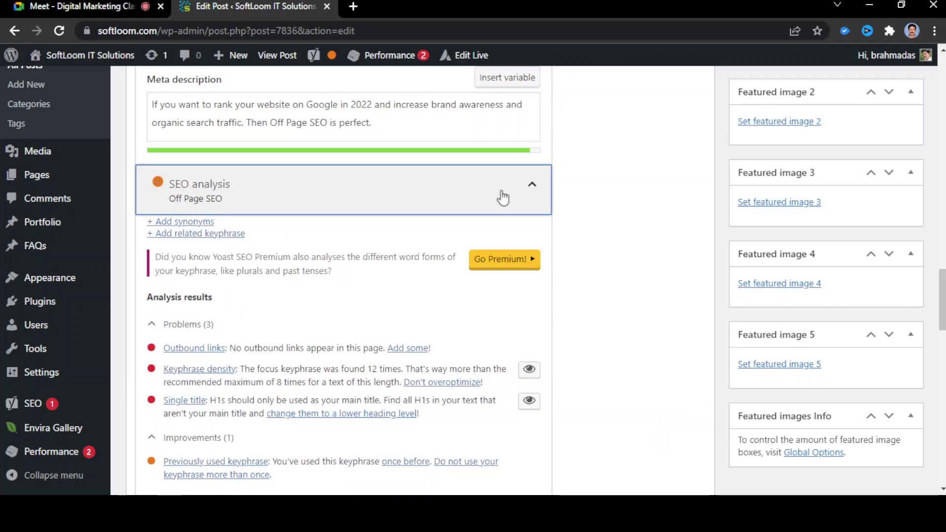
pyautogui.scroll(-9, 378, 256)
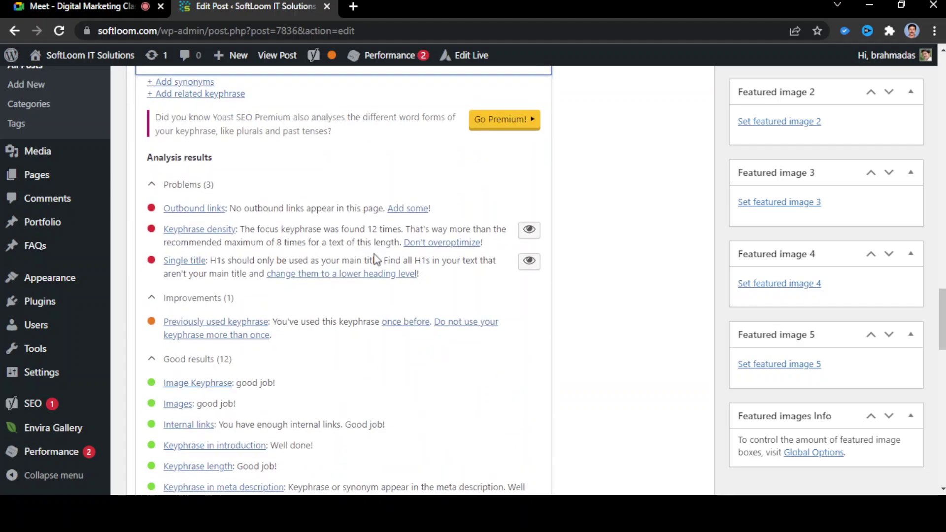
pyautogui.scroll(3, 374, 259)
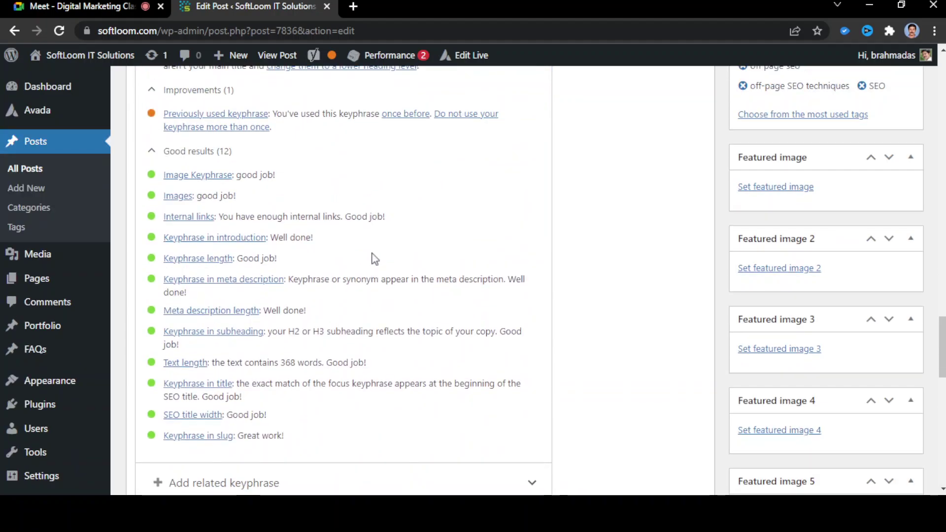
# Examine the SEO analysis results from the problems through the good results, ending at the keyphrase in slug check
pyautogui.scroll(-3, 373, 258)
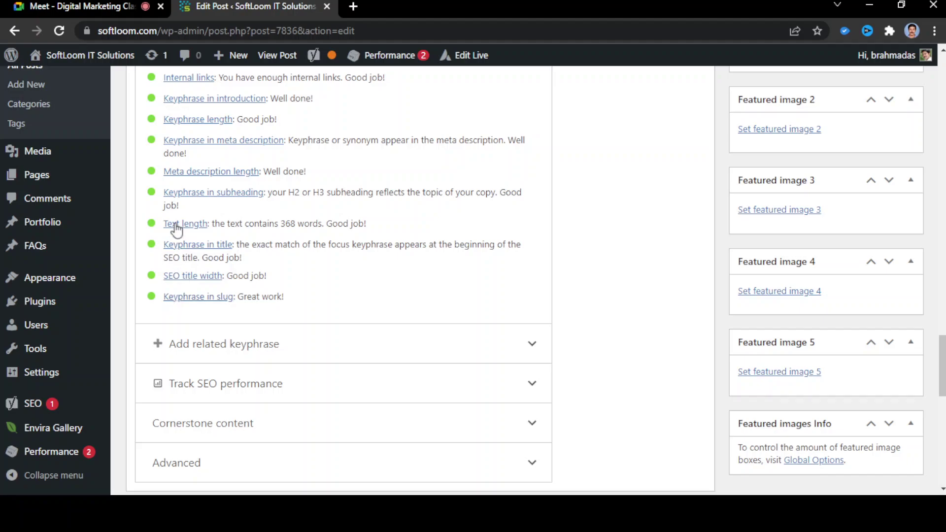
pyautogui.scroll(9, 315, 238)
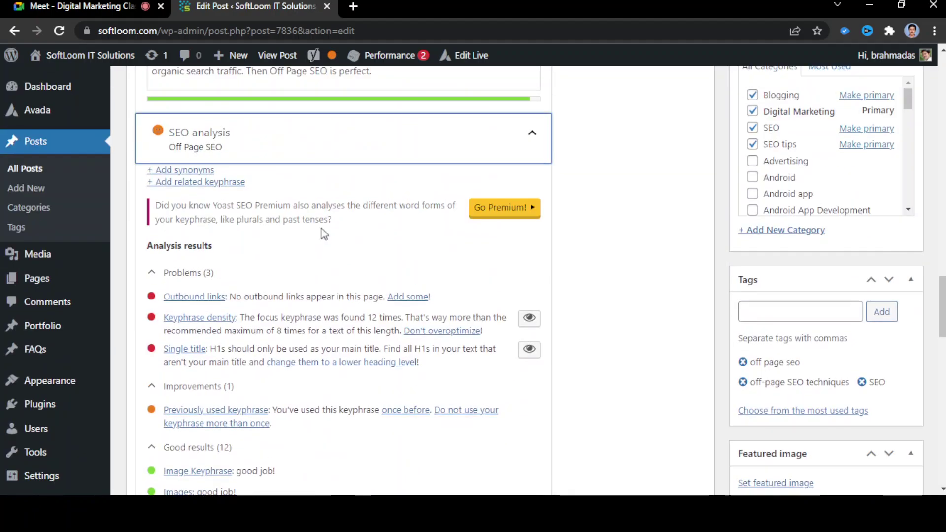
pyautogui.scroll(4, 323, 233)
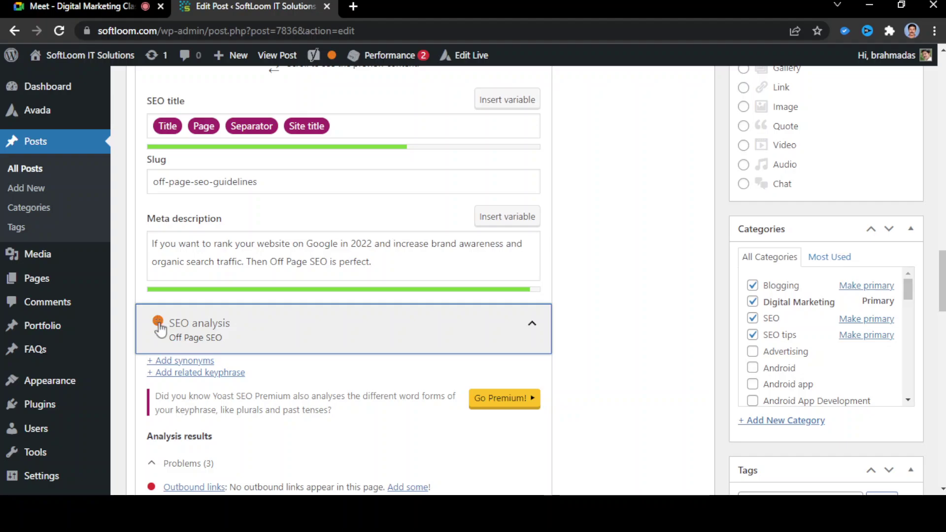
pyautogui.scroll(-8, 308, 321)
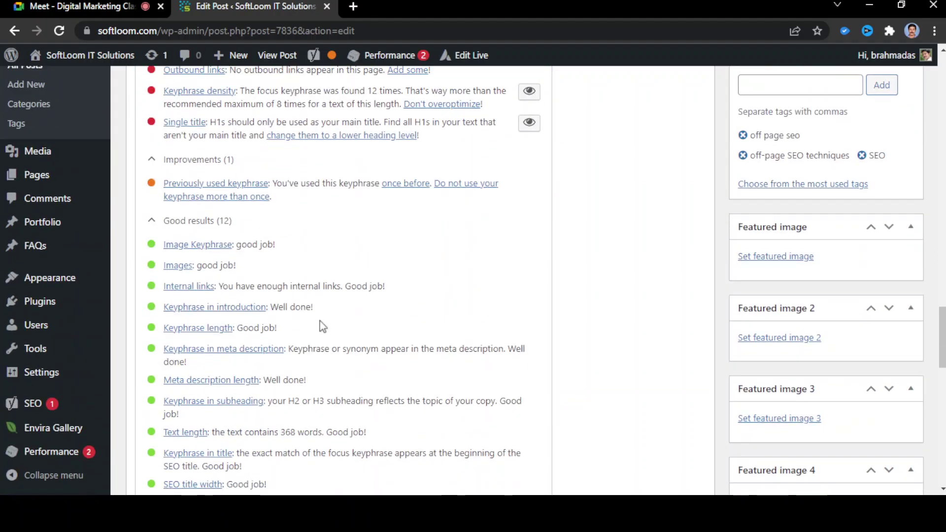
pyautogui.scroll(-4, 323, 327)
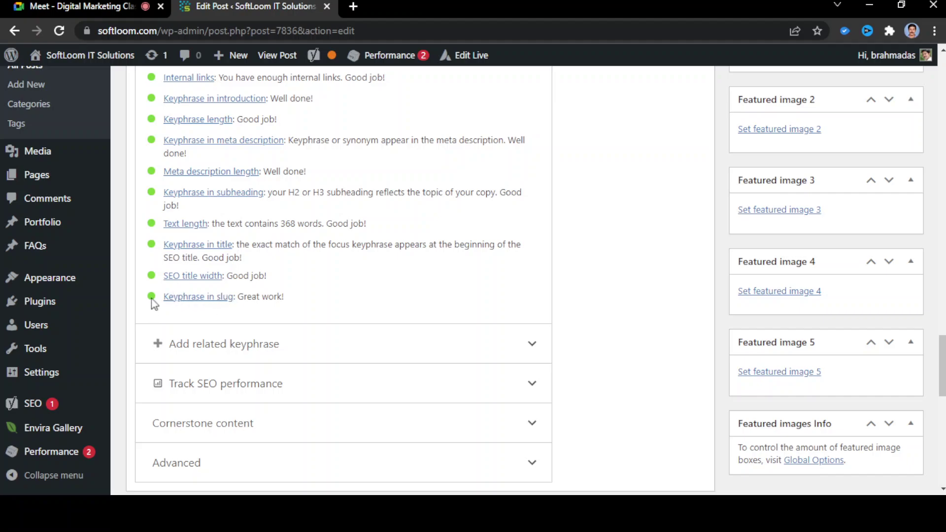
pyautogui.doubleClick(245, 297)
# Compare the SEO title field and its length bar with the SEO title width check and the other analysis results
pyautogui.scroll(12, 377, 275)
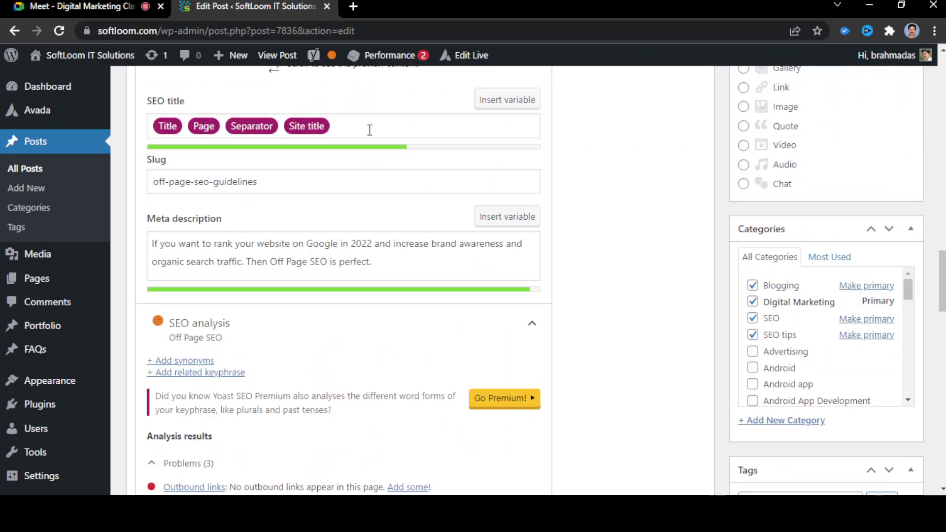
pyautogui.click(415, 127)
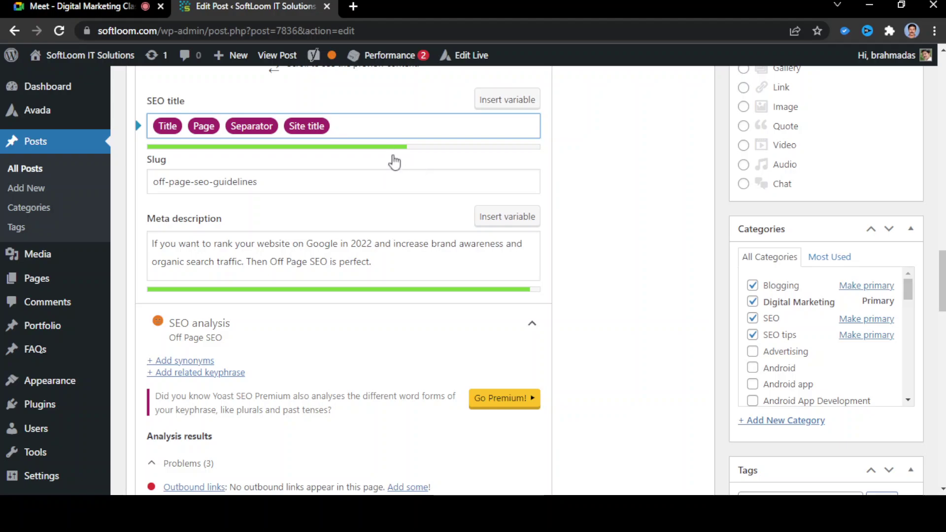
pyautogui.scroll(-10, 354, 185)
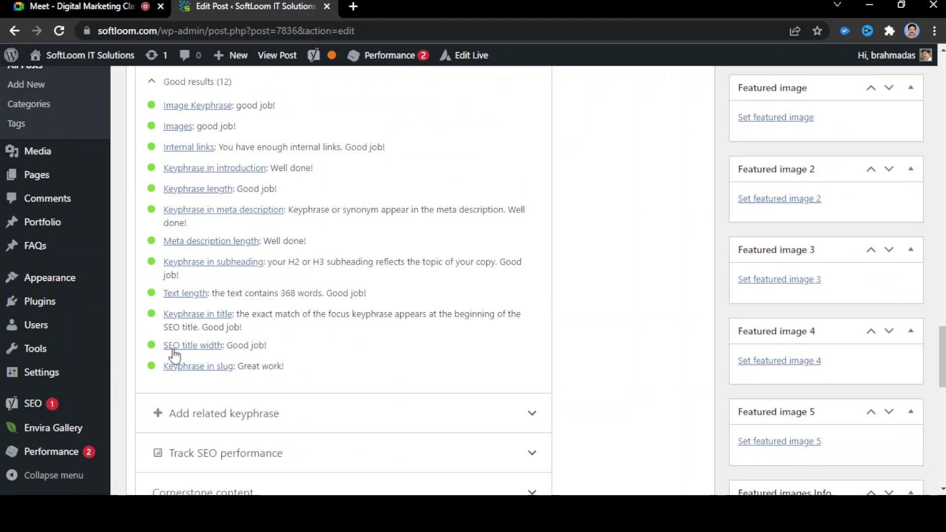
pyautogui.scroll(3, 174, 354)
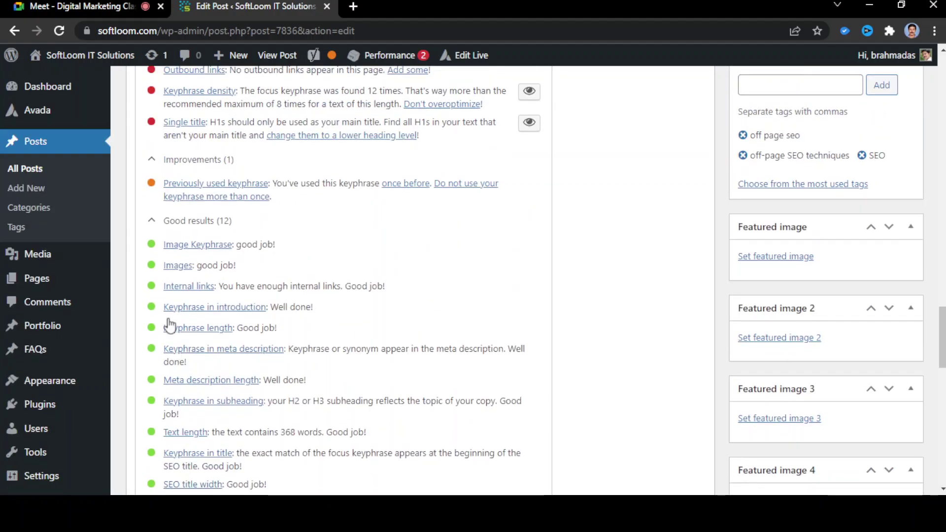
pyautogui.scroll(3, 225, 179)
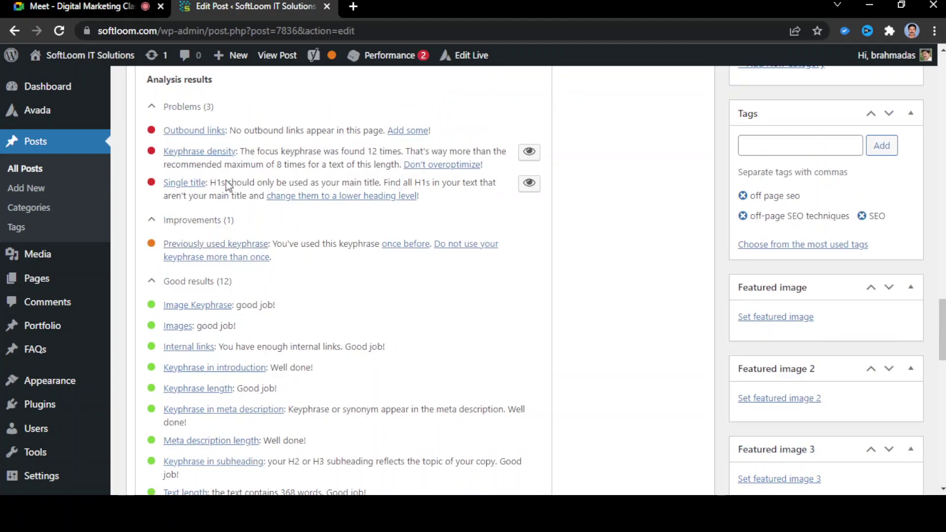
pyautogui.scroll(-3, 266, 236)
pyautogui.moveTo(328, 69)
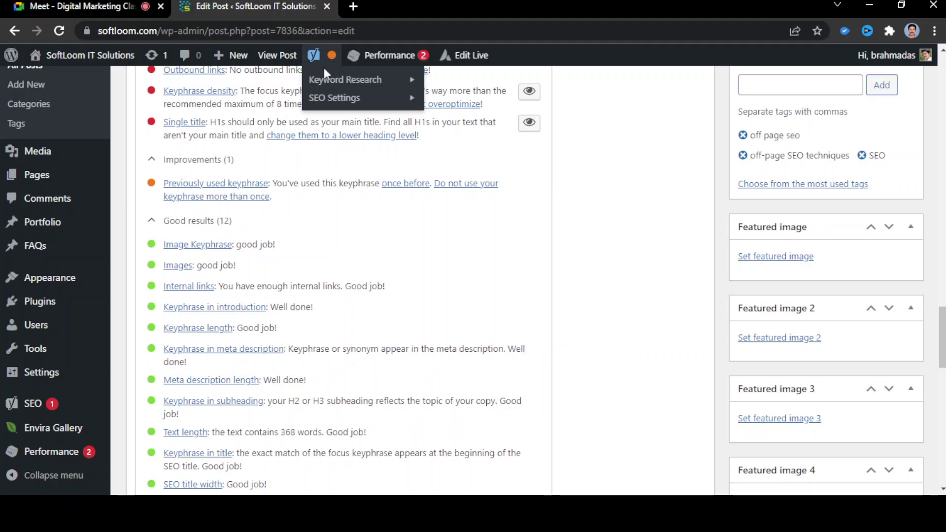
pyautogui.scroll(2, 197, 182)
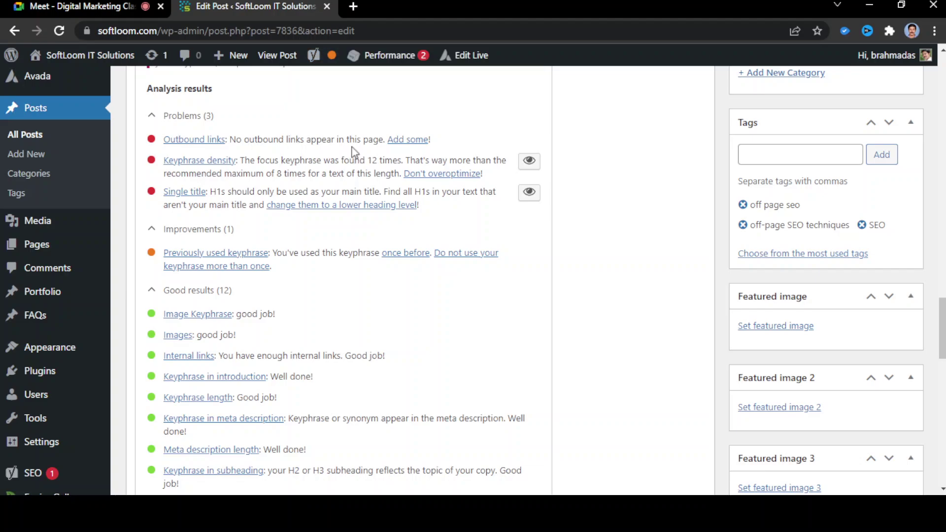
pyautogui.scroll(-4, 295, 187)
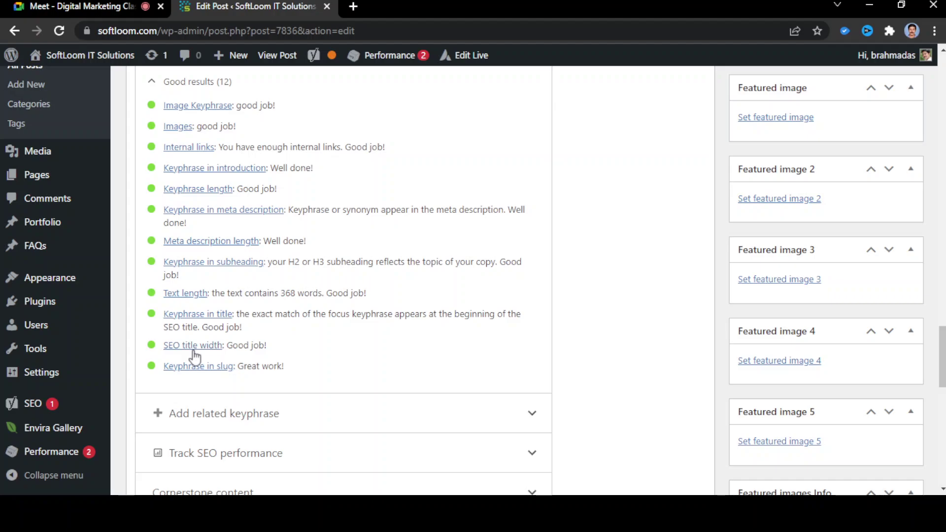
pyautogui.scroll(12, 475, 250)
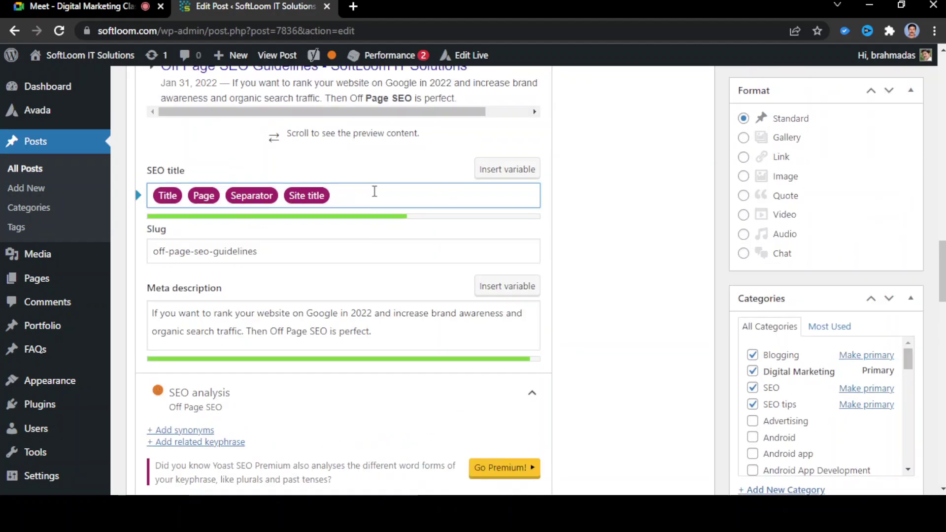
pyautogui.scroll(-10, 391, 249)
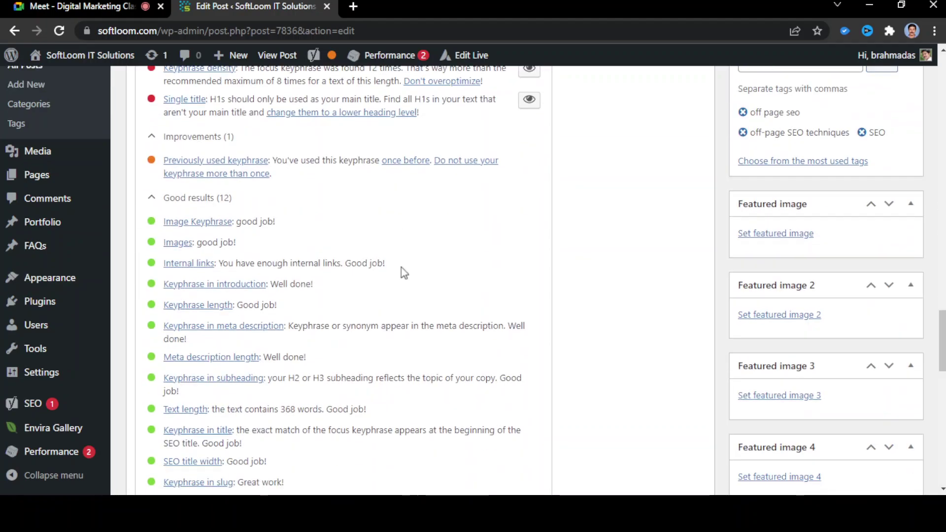
pyautogui.scroll(-4, 404, 273)
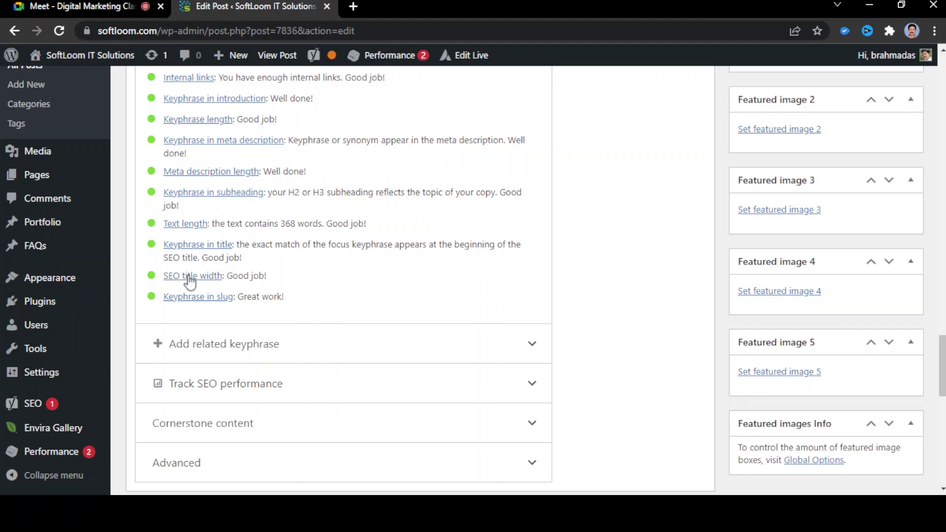
# Examine the "Why do Off Page SEO?" subheading in the post content, selecting its text to check the keyphrase and heading level
pyautogui.scroll(15, 367, 206)
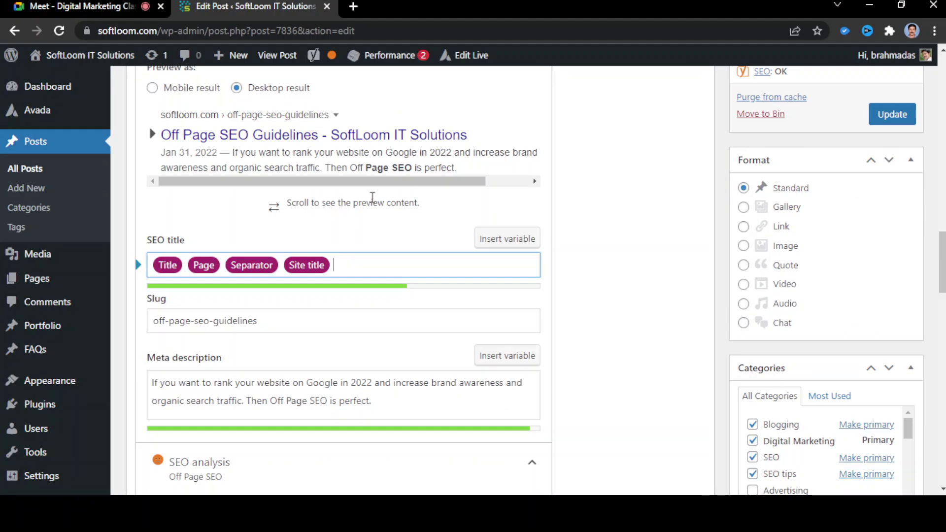
pyautogui.scroll(10, 377, 198)
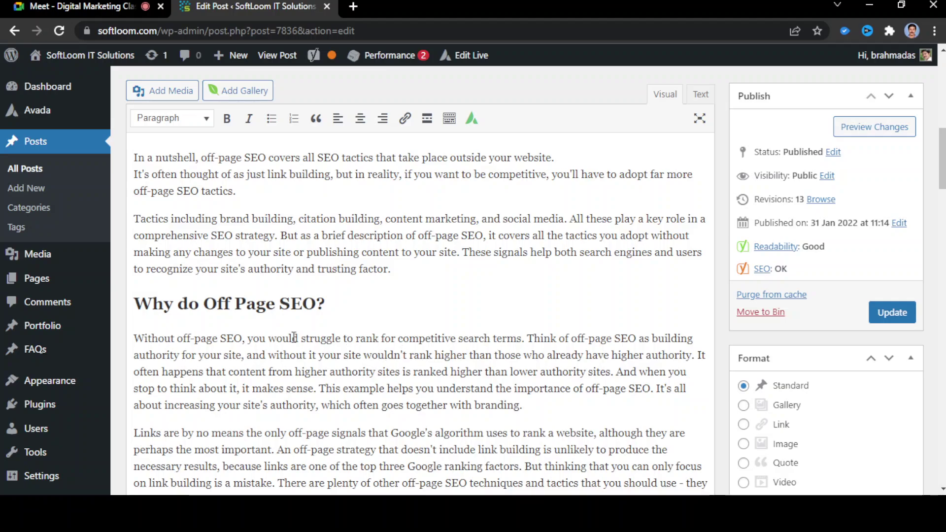
pyautogui.moveTo(268, 340); pyautogui.dragTo(283, 340)
pyautogui.press('Left')
pyautogui.click(138, 302)
pyautogui.moveTo(174, 301); pyautogui.dragTo(140, 293)
pyautogui.click(182, 338)
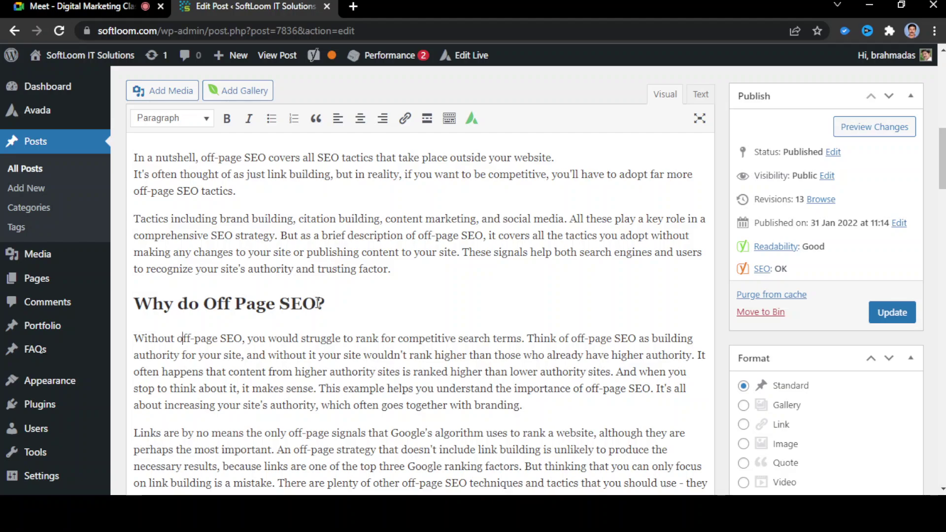
pyautogui.moveTo(316, 304); pyautogui.dragTo(140, 290)
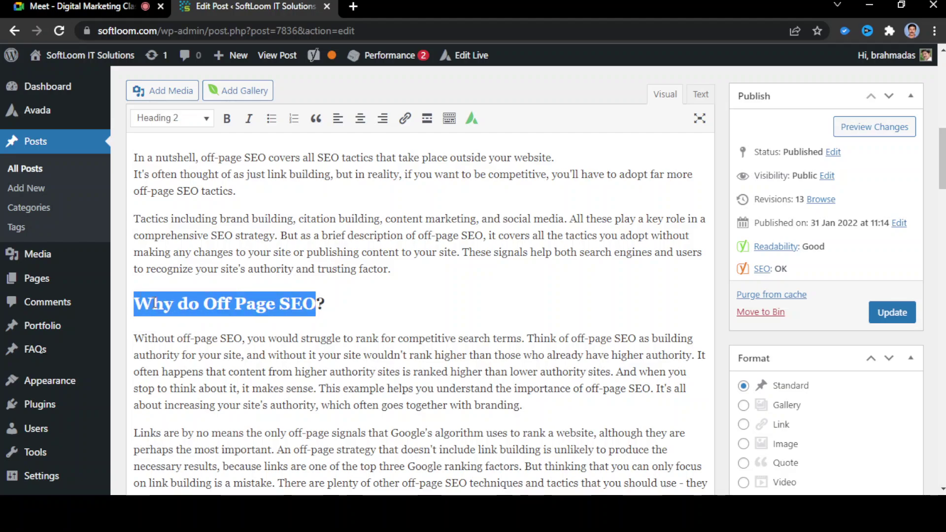
pyautogui.click(275, 303)
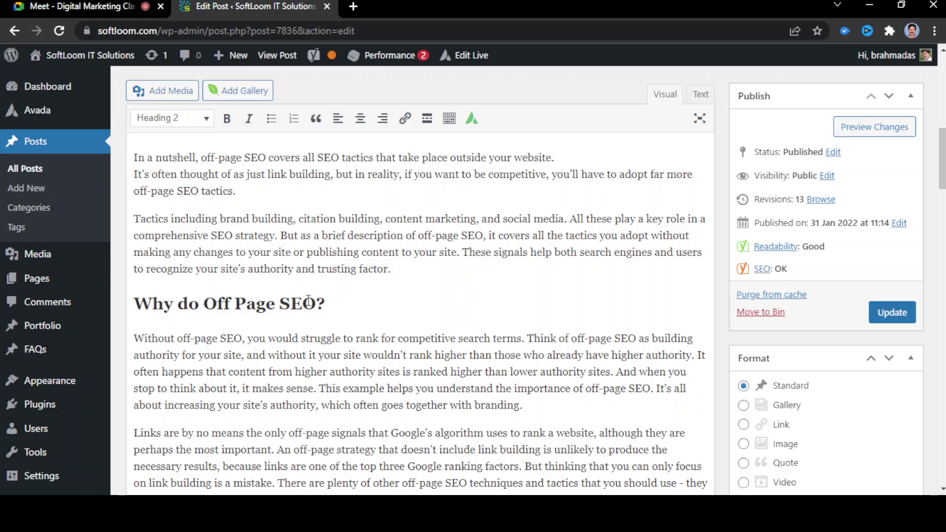
pyautogui.click(104, 6)
pyautogui.click(213, 6)
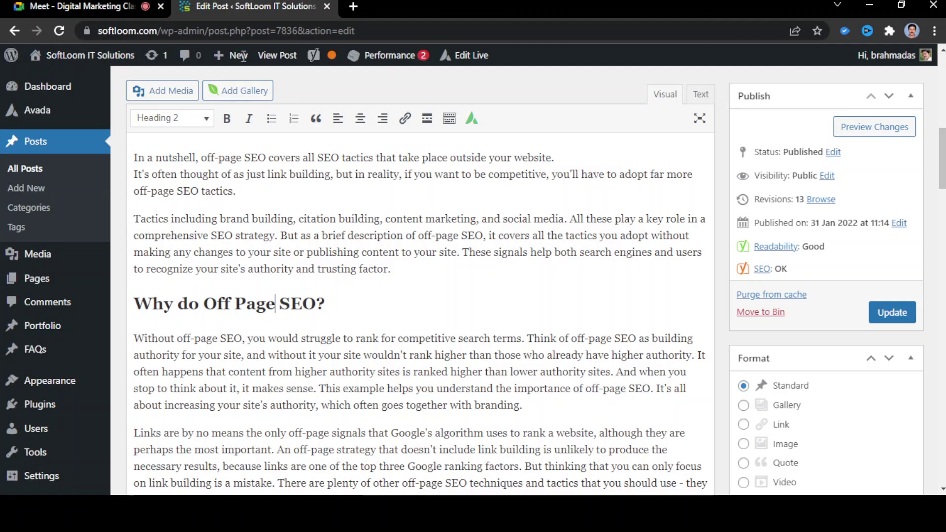
# Examine the text length and meta description length checks in the good results, and compare them with the meta description field
pyautogui.scroll(-10, 475, 308)
pyautogui.scroll(-10, 475, 312)
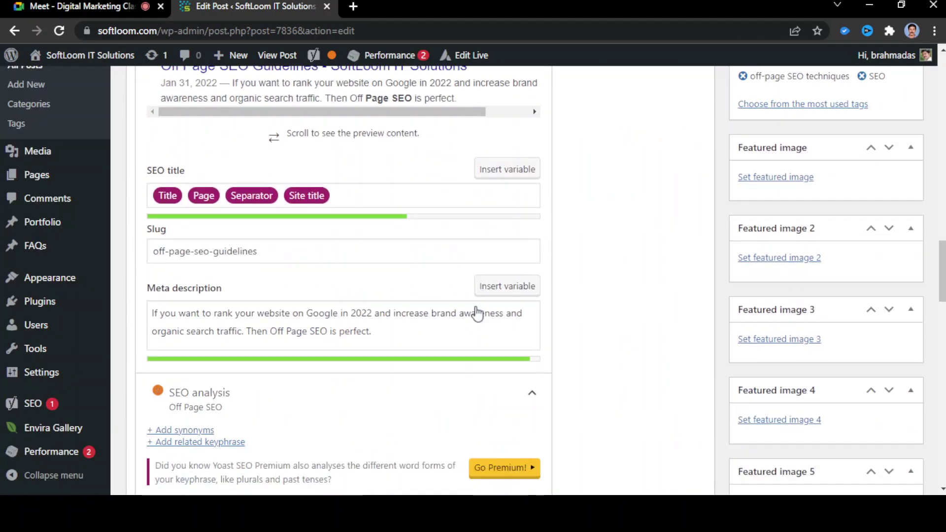
pyautogui.scroll(-5, 379, 302)
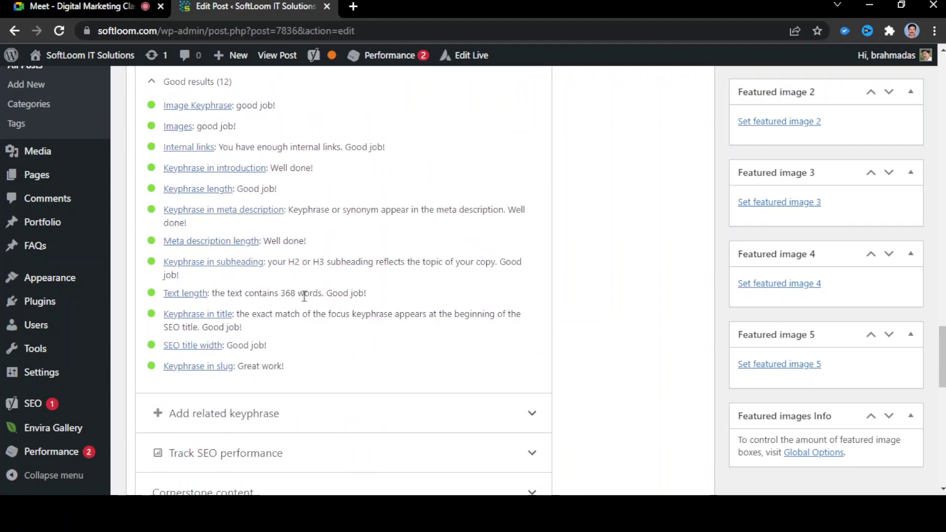
pyautogui.doubleClick(308, 294)
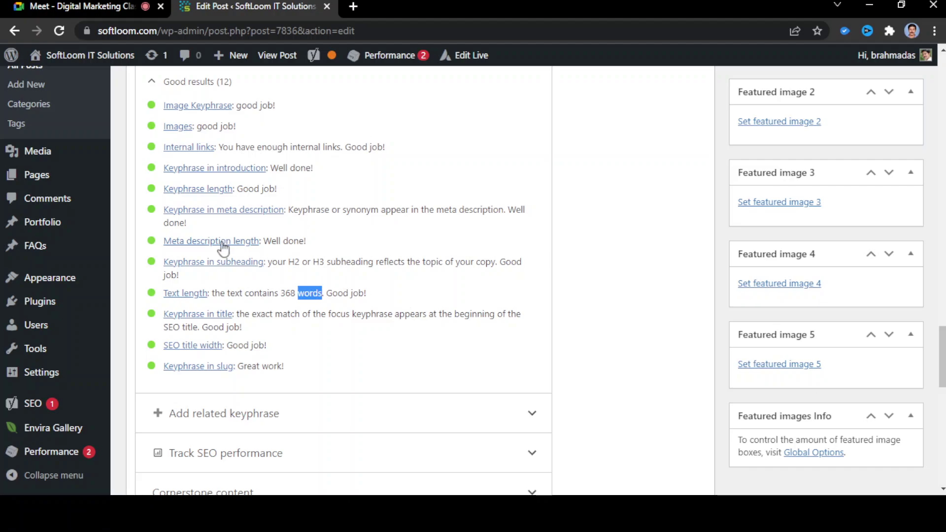
pyautogui.doubleClick(272, 240)
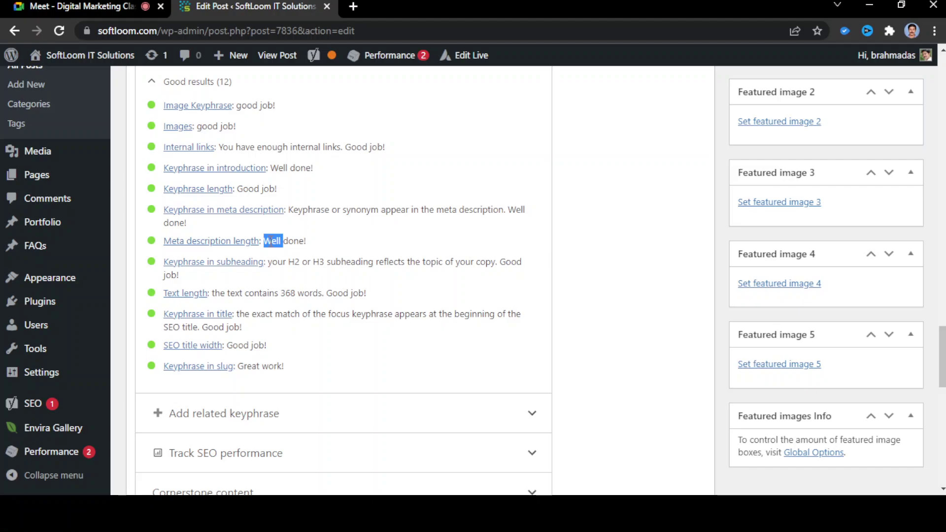
pyautogui.scroll(10, 330, 266)
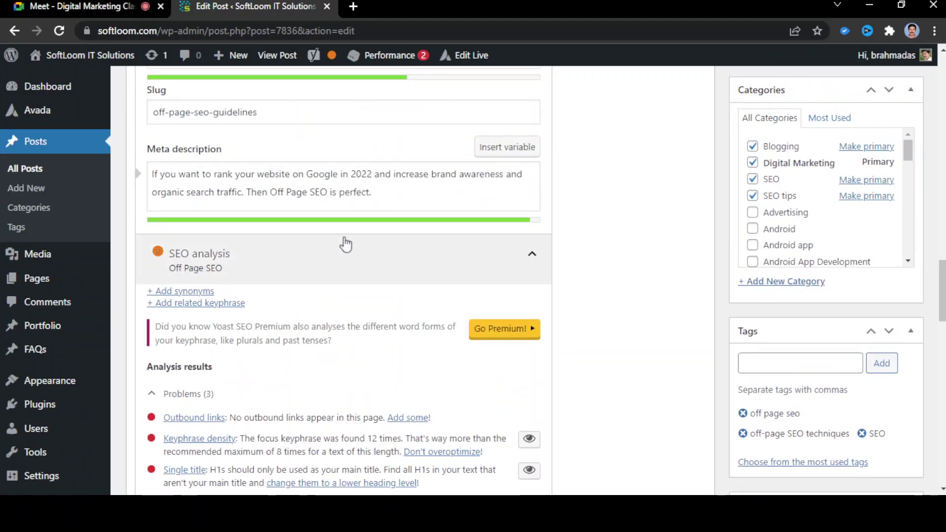
pyautogui.click(416, 177)
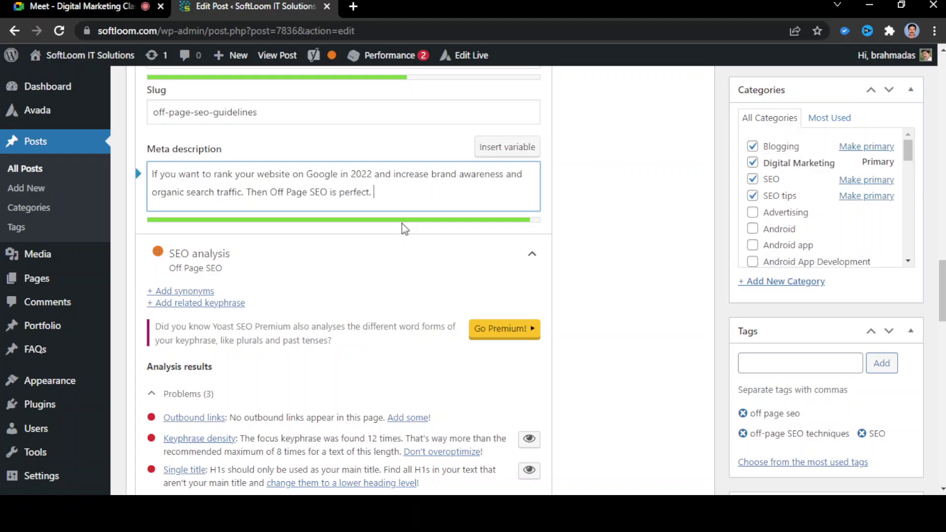
pyautogui.scroll(-8, 404, 230)
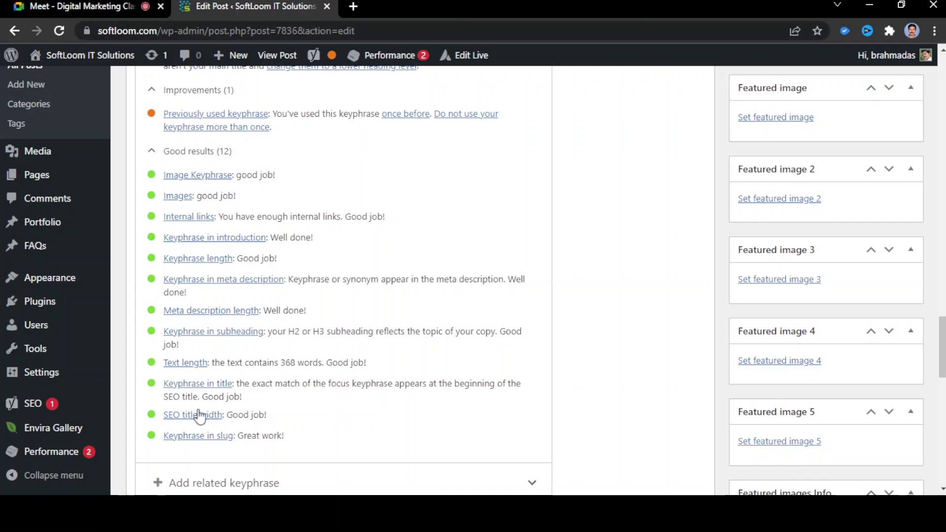
# Check the post's overall SEO score indicator against the analysis, and examine the keyphrase in meta description and meta description length checks
pyautogui.moveTo(336, 66)
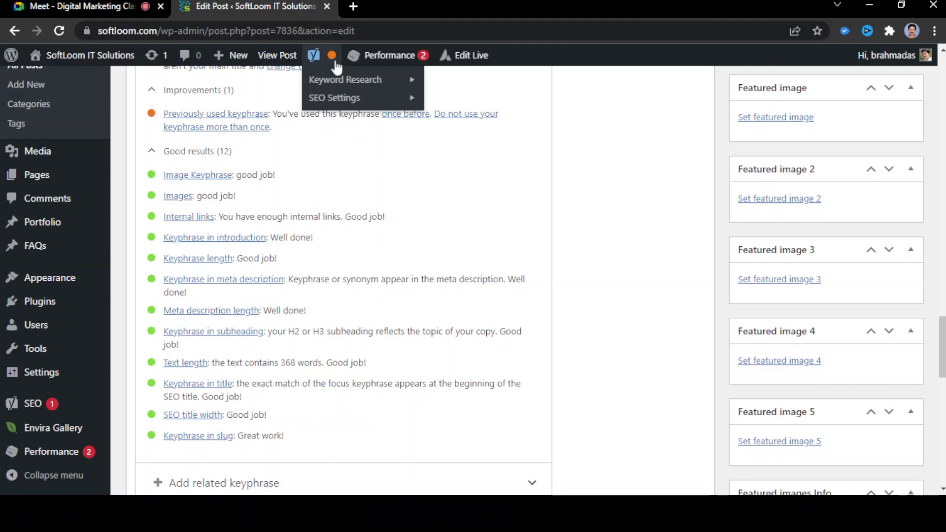
pyautogui.scroll(4, 247, 241)
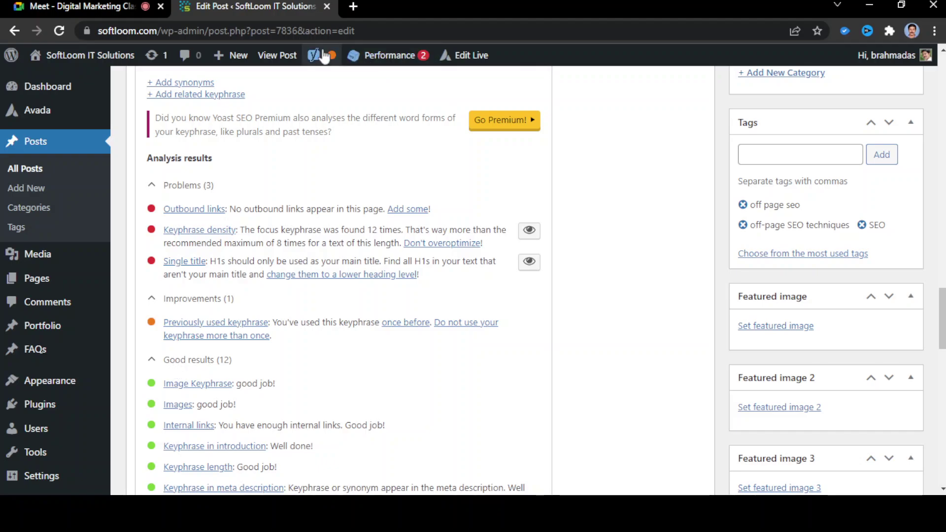
pyautogui.moveTo(334, 59)
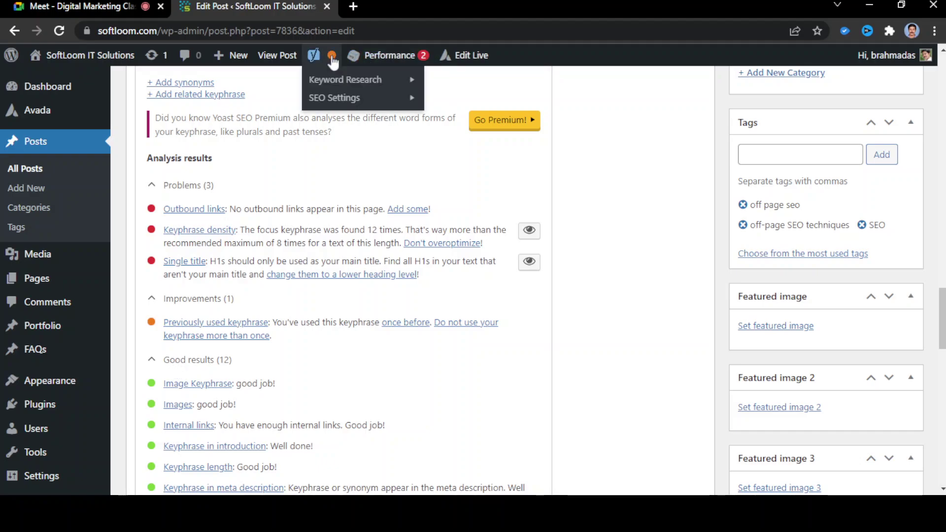
pyautogui.scroll(-3, 371, 234)
pyautogui.scroll(-2, 371, 234)
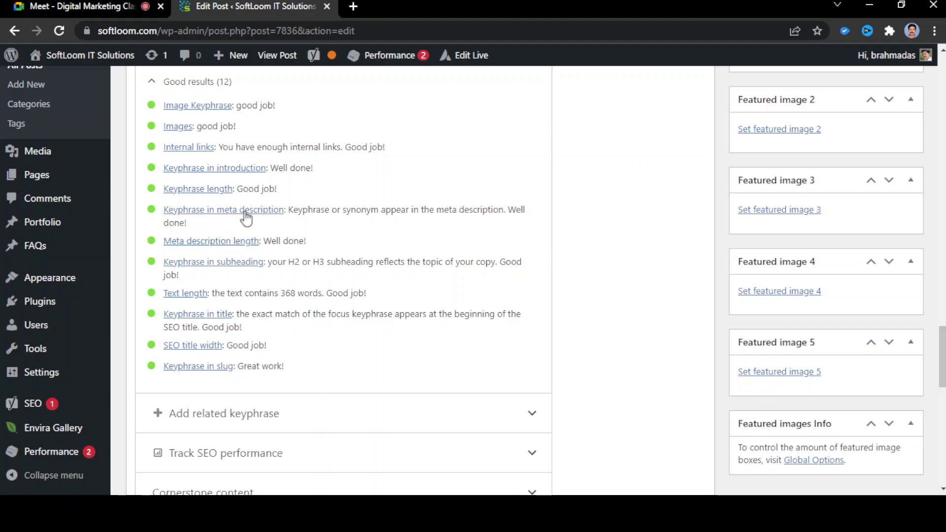
pyautogui.doubleClick(309, 209)
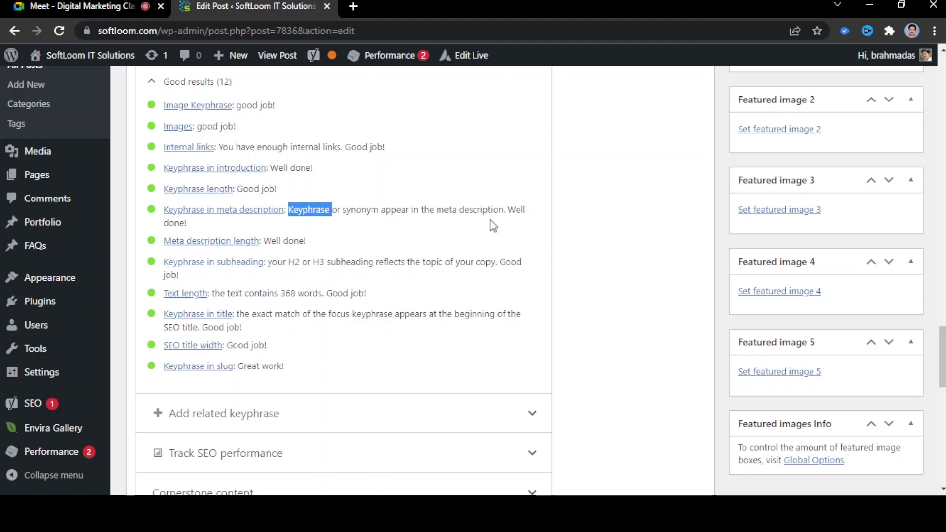
pyautogui.click(372, 235)
pyautogui.tripleClick(371, 235)
pyautogui.scroll(6, 371, 191)
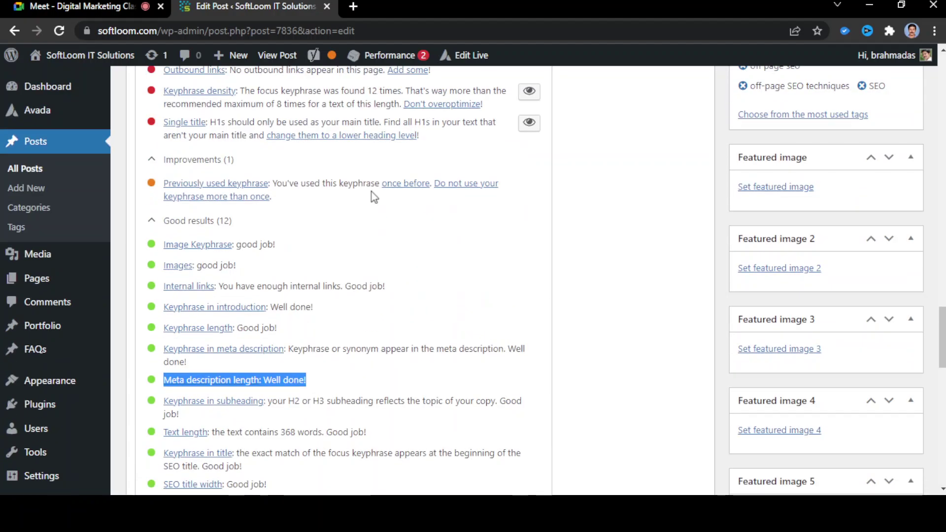
# Locate the keyphrase "Off Page SEO" in the meta description, selecting it to relate it to the keyphrase in meta description check
pyautogui.scroll(4, 371, 202)
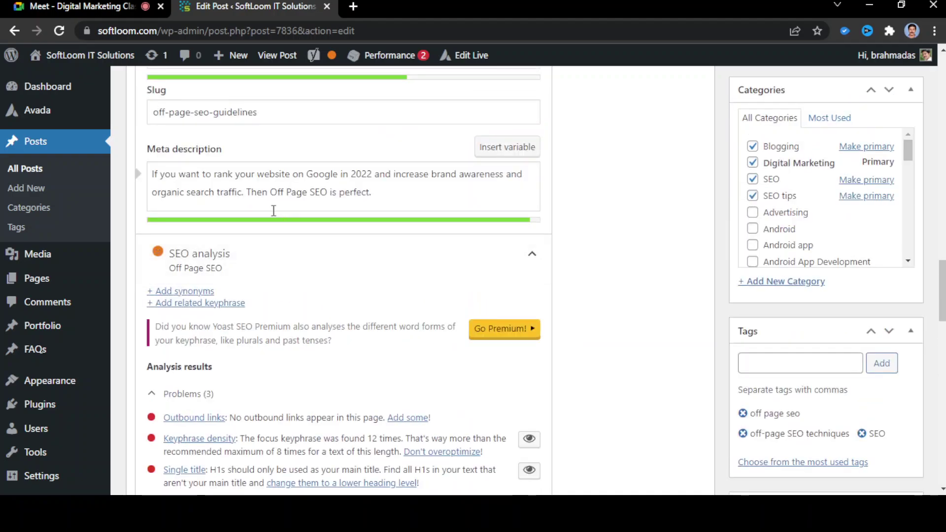
pyautogui.moveTo(271, 190); pyautogui.dragTo(329, 192)
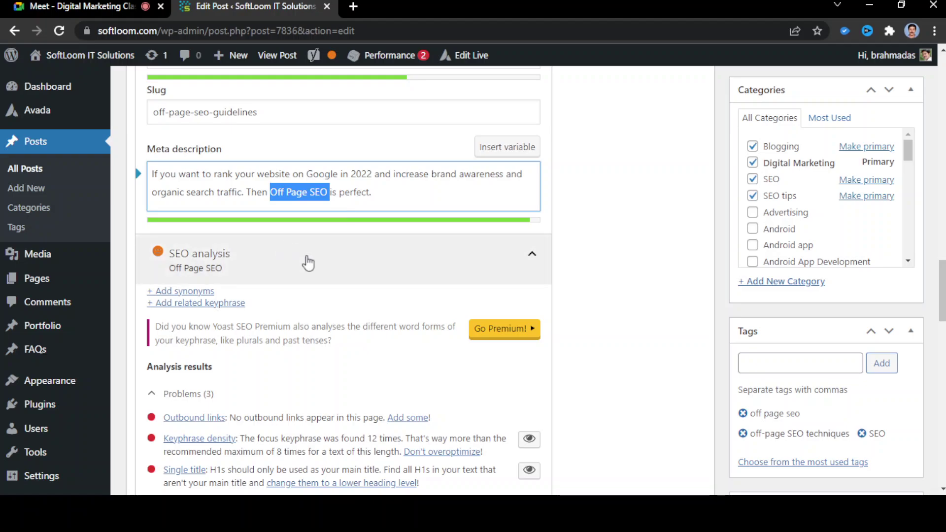
pyautogui.scroll(-3, 308, 263)
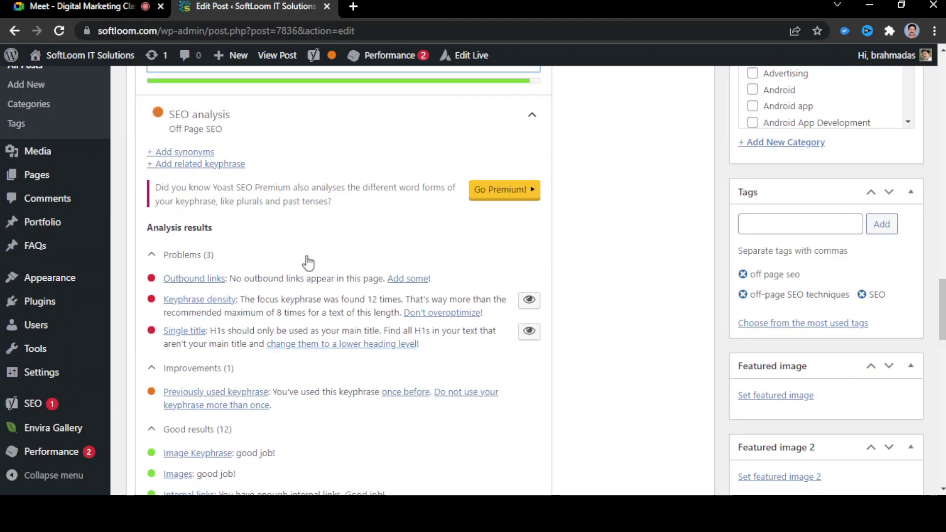
# Change the post's focus keyphrase to "Off Page SEO Tips"
pyautogui.scroll(6, 324, 257)
pyautogui.scroll(7, 323, 257)
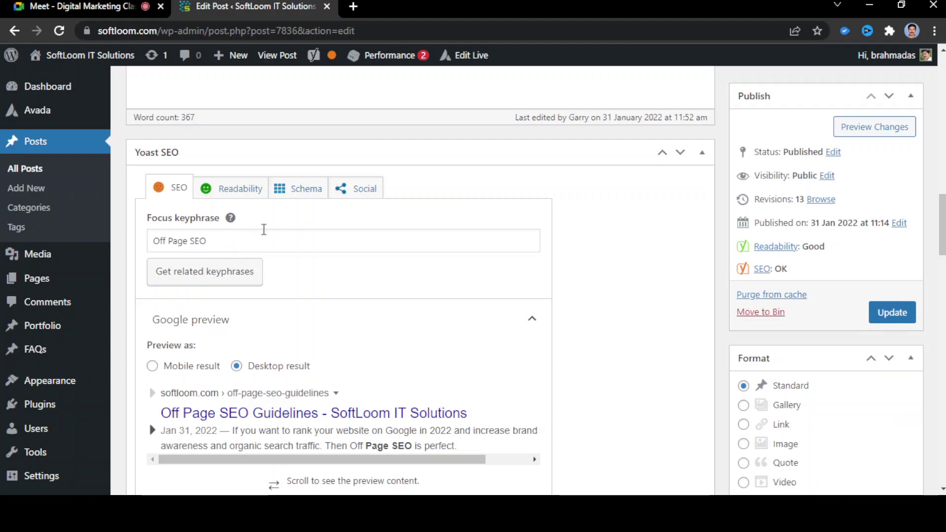
pyautogui.click(264, 230)
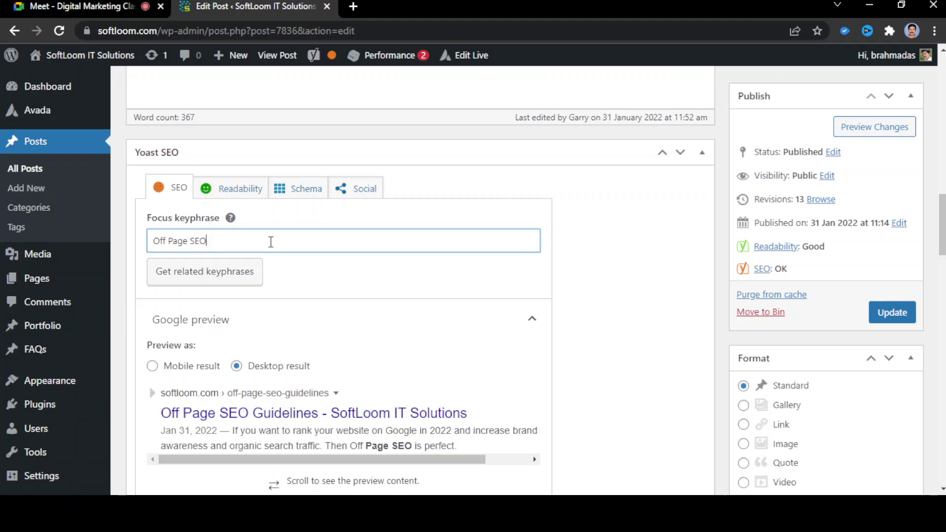
pyautogui.write('Tips')
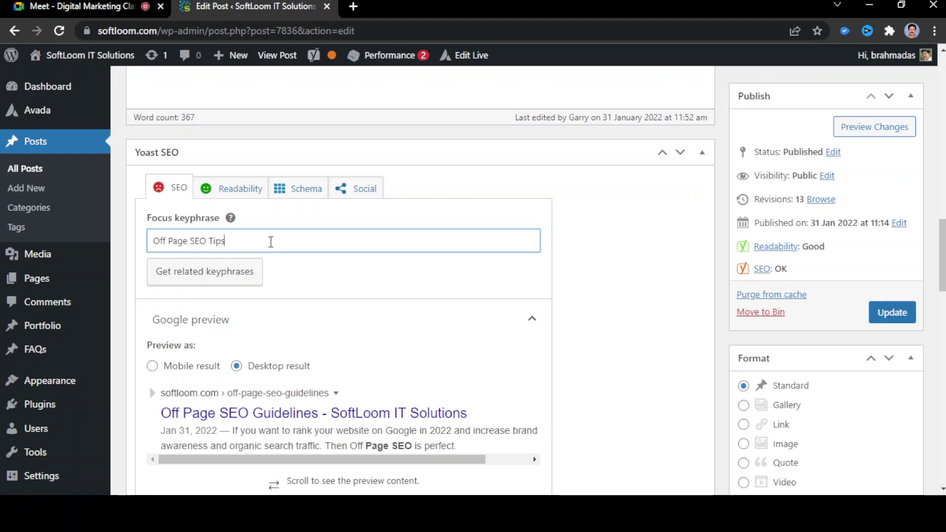
# Examine the problems and good results in the SEO analysis for the keyphrase "Off Page SEO Tips"
pyautogui.scroll(-15, 276, 251)
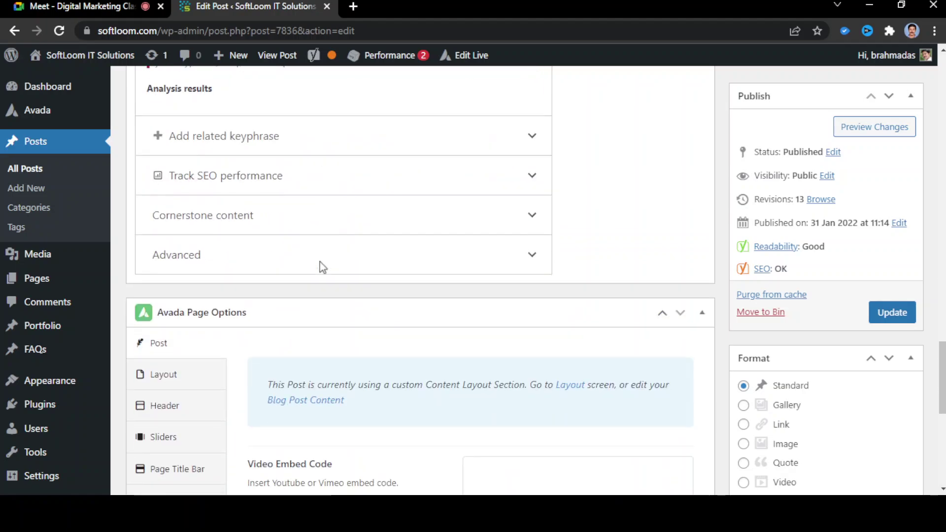
pyautogui.scroll(-7, 323, 266)
pyautogui.scroll(12, 382, 245)
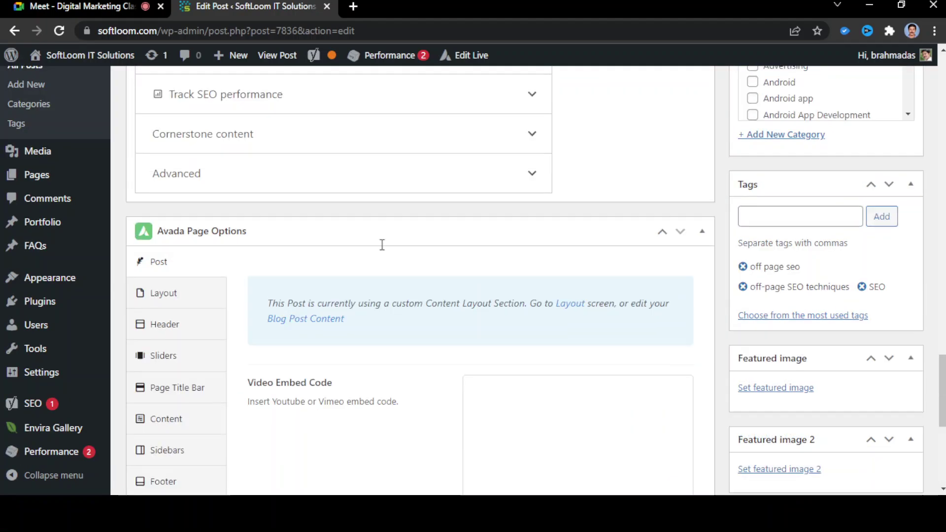
pyautogui.scroll(10, 838, 131)
pyautogui.scroll(-10, 918, 314)
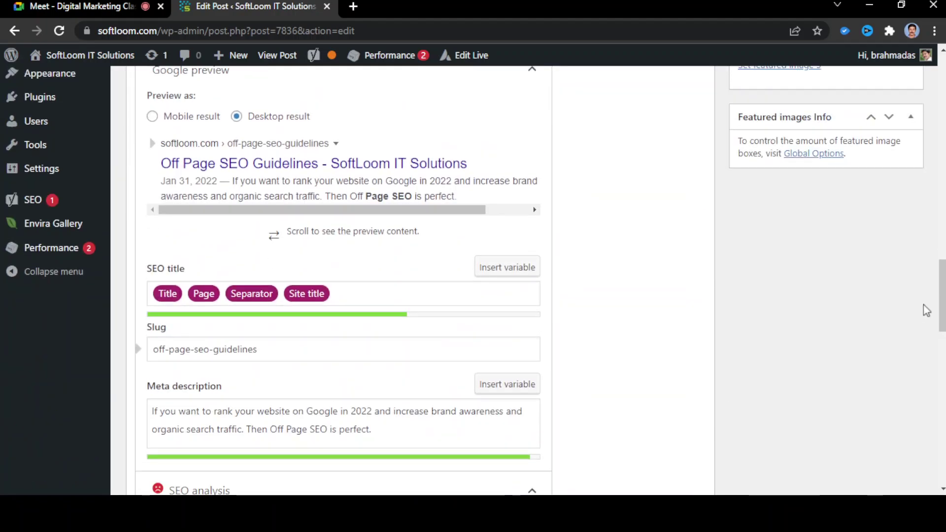
pyautogui.scroll(6, 382, 316)
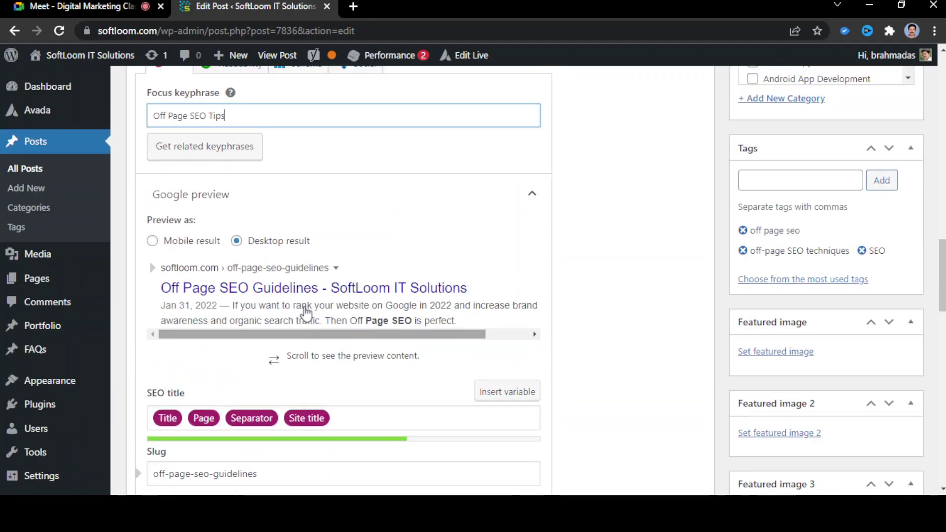
pyautogui.scroll(-5, 317, 310)
pyautogui.scroll(-3, 317, 310)
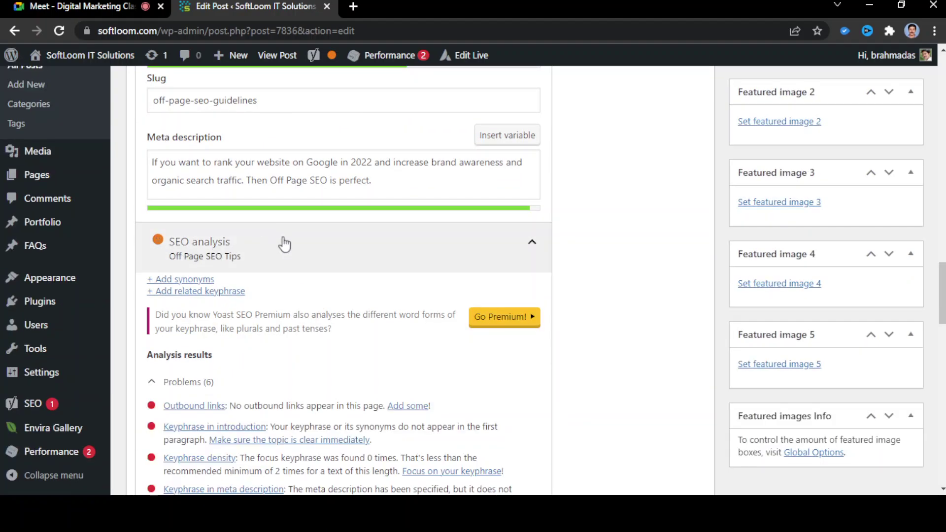
pyautogui.scroll(-5, 284, 244)
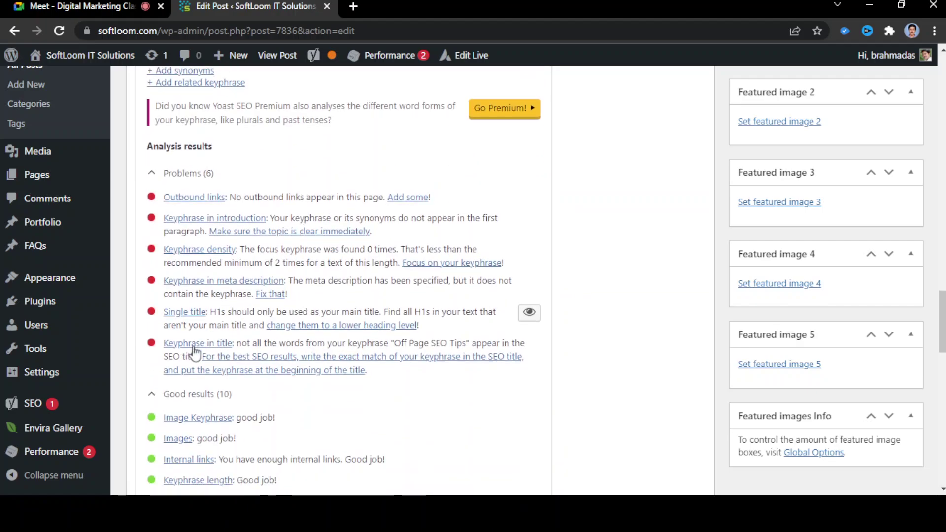
pyautogui.scroll(-4, 197, 350)
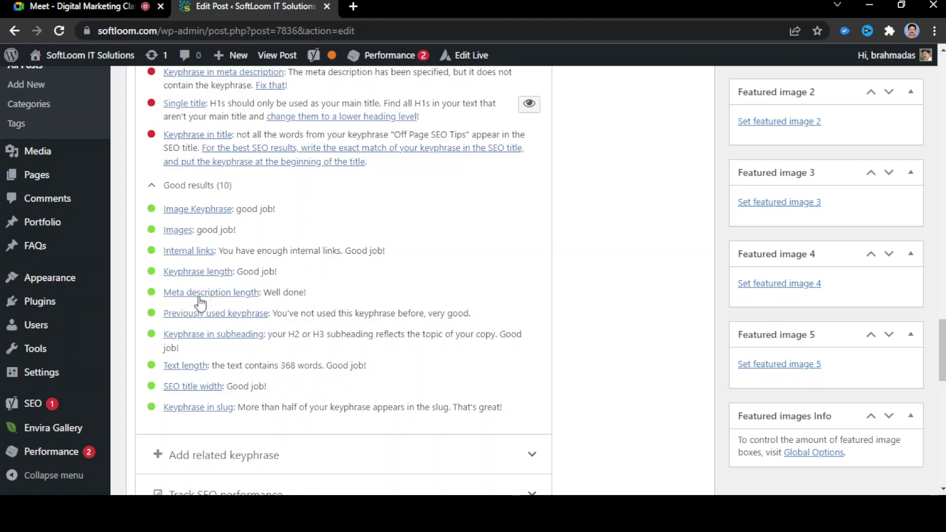
pyautogui.scroll(3, 320, 272)
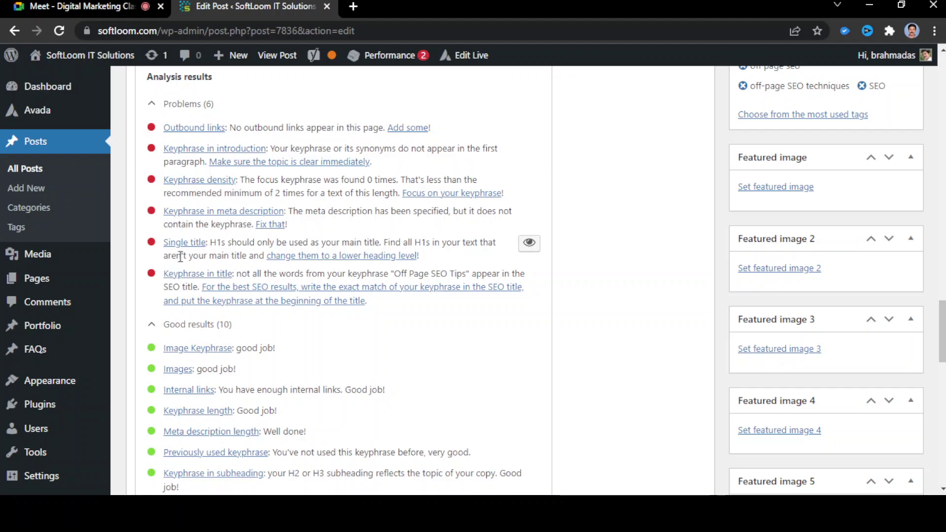
# Compare the SEO title and meta description fields with the keyphrase in title and keyphrase in meta description checks
pyautogui.scroll(5, 224, 252)
pyautogui.scroll(4, 227, 254)
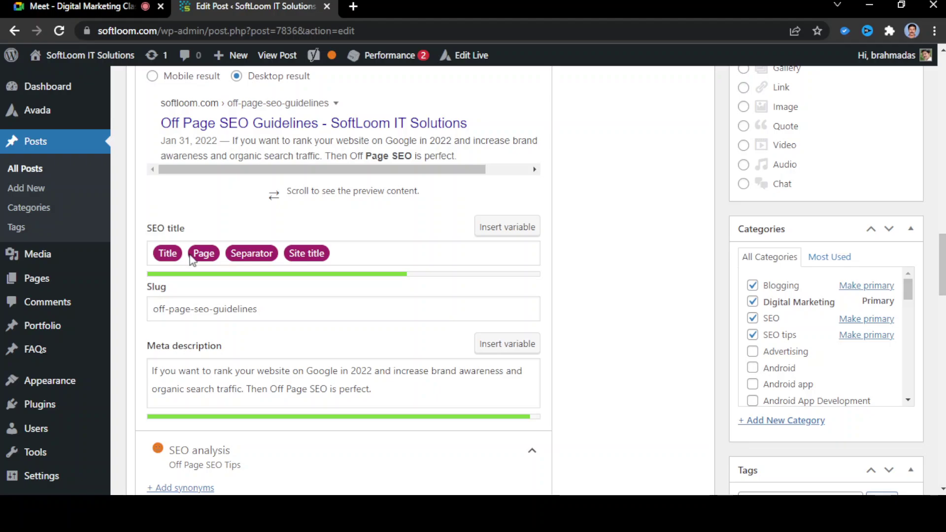
pyautogui.scroll(-1, 258, 234)
pyautogui.scroll(-1, 276, 236)
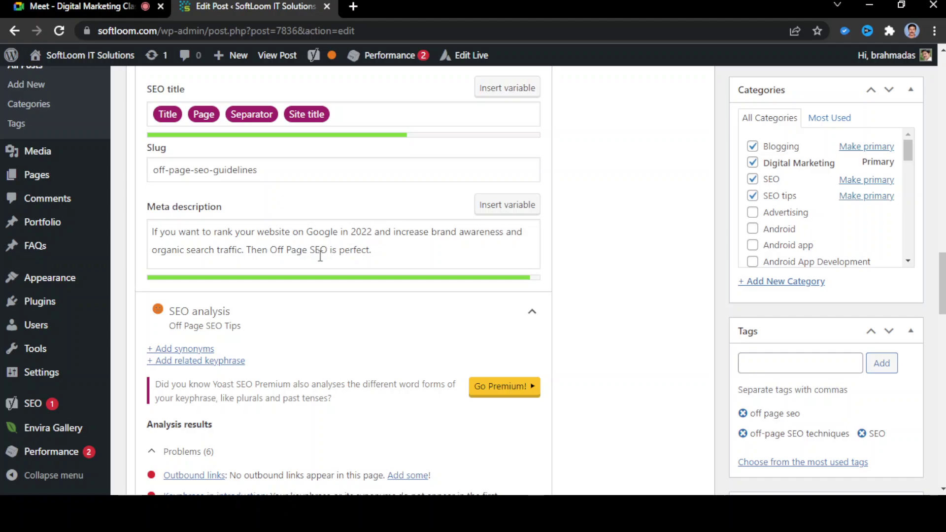
pyautogui.scroll(-10, 339, 251)
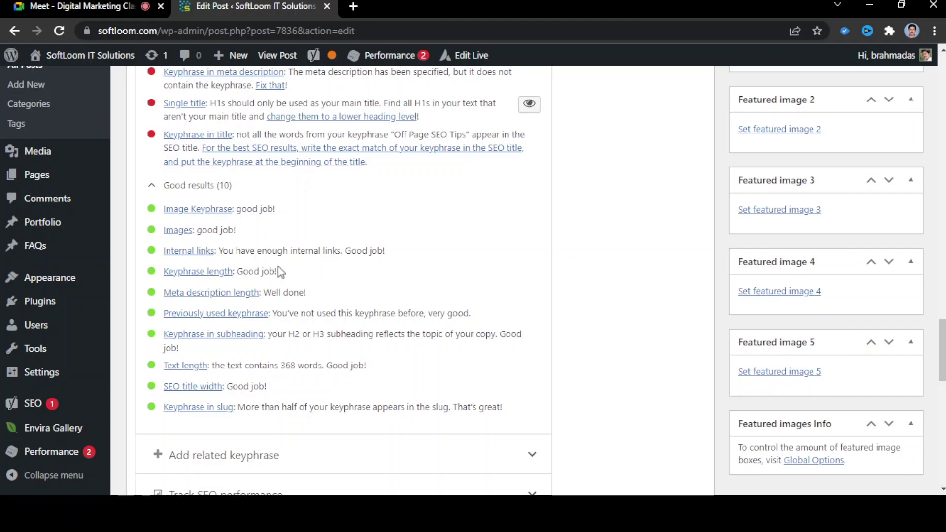
# Remove "Tips" from the focus keyphrase, restoring it to "Off Page SEO"
pyautogui.scroll(4, 277, 266)
pyautogui.scroll(7, 285, 265)
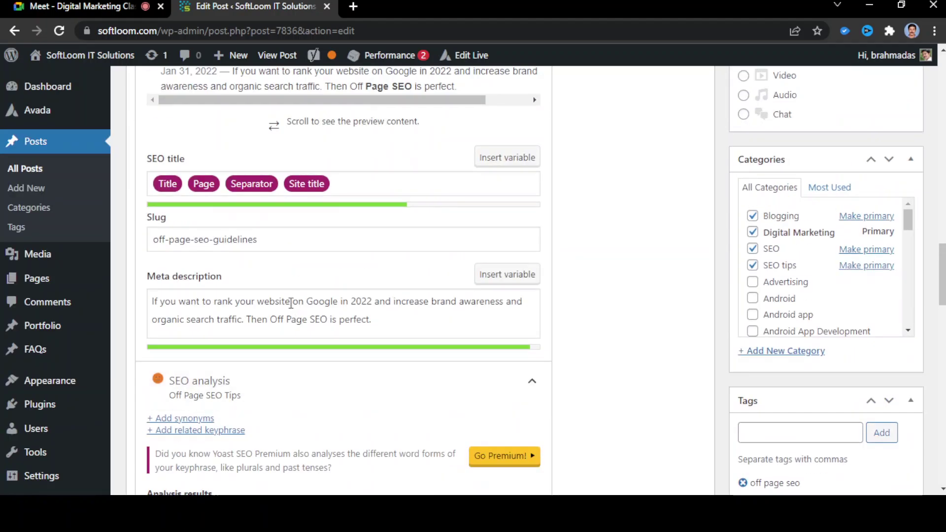
pyautogui.scroll(3, 294, 301)
pyautogui.scroll(1, 295, 299)
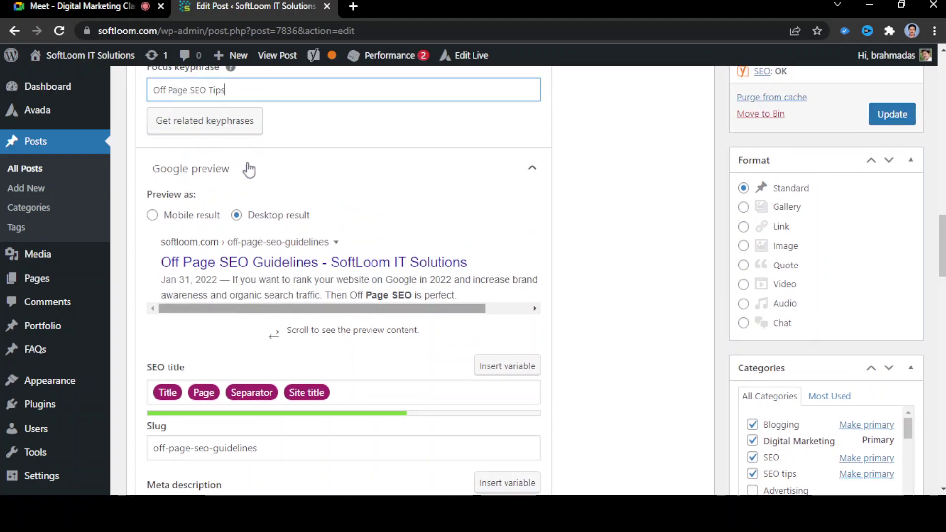
pyautogui.moveTo(210, 90); pyautogui.dragTo(253, 93)
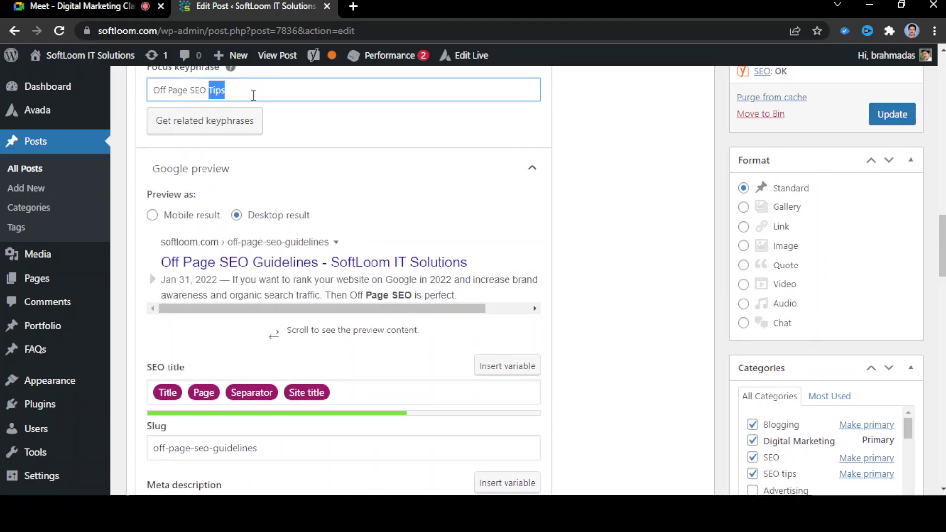
pyautogui.press('BackSpace')
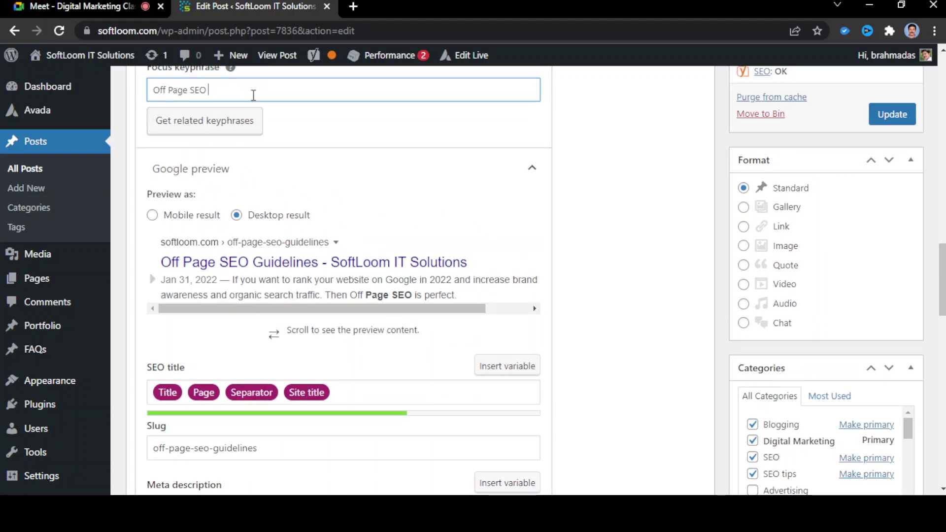
# Examine the keyphrase in meta description check in the good results, selecting its wording about keyphrase or synonym
pyautogui.scroll(-11, 382, 205)
pyautogui.scroll(-7, 384, 218)
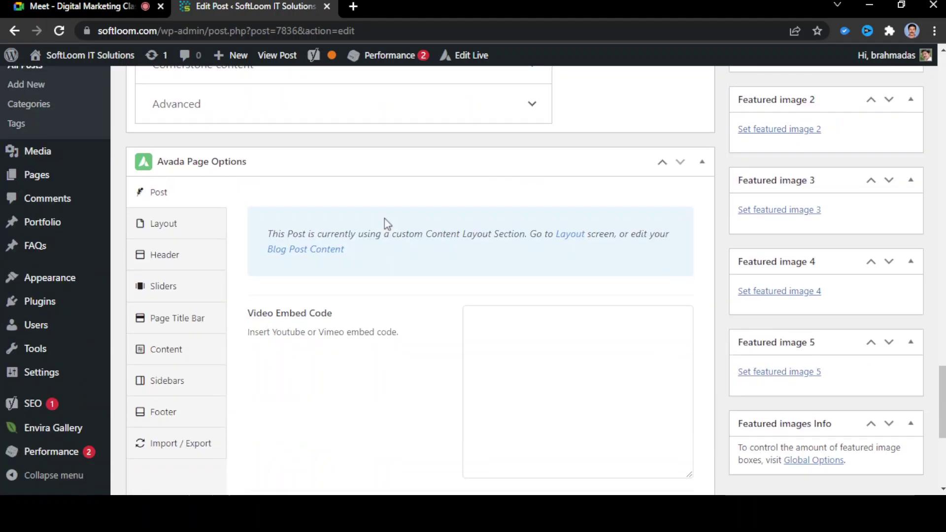
pyautogui.scroll(4, 384, 218)
pyautogui.scroll(7, 386, 221)
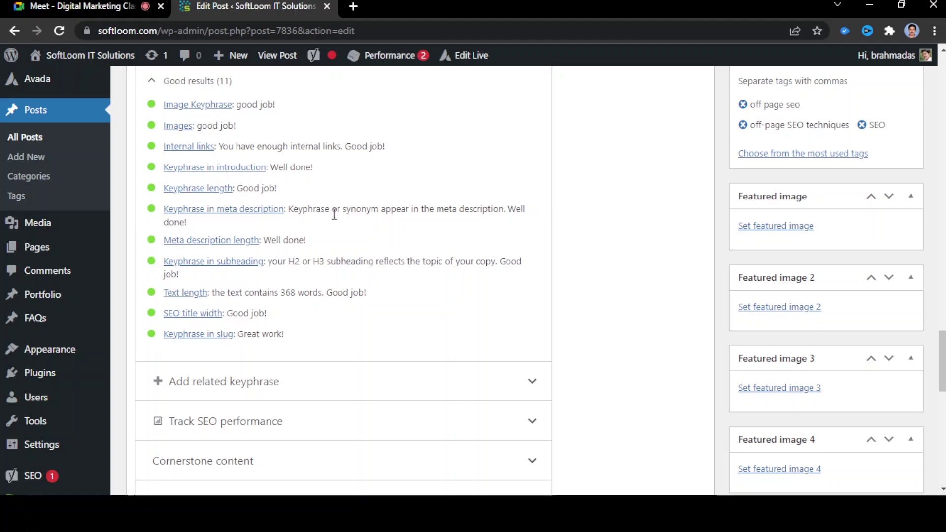
pyautogui.doubleClick(308, 210)
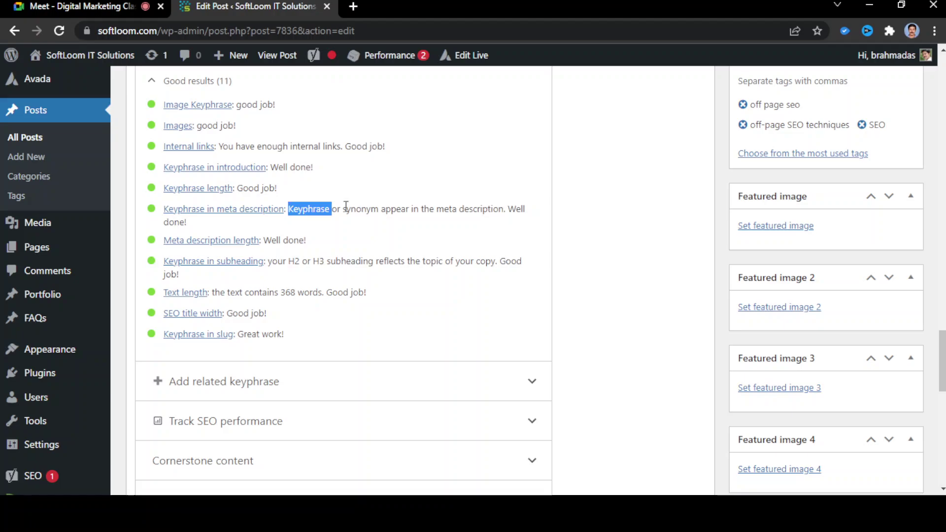
pyautogui.doubleClick(346, 209)
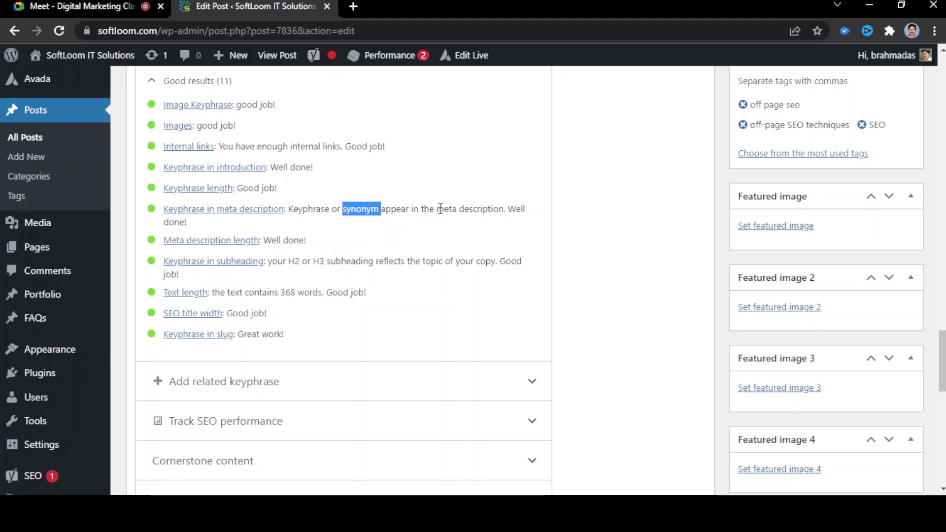
pyautogui.doubleClick(399, 210)
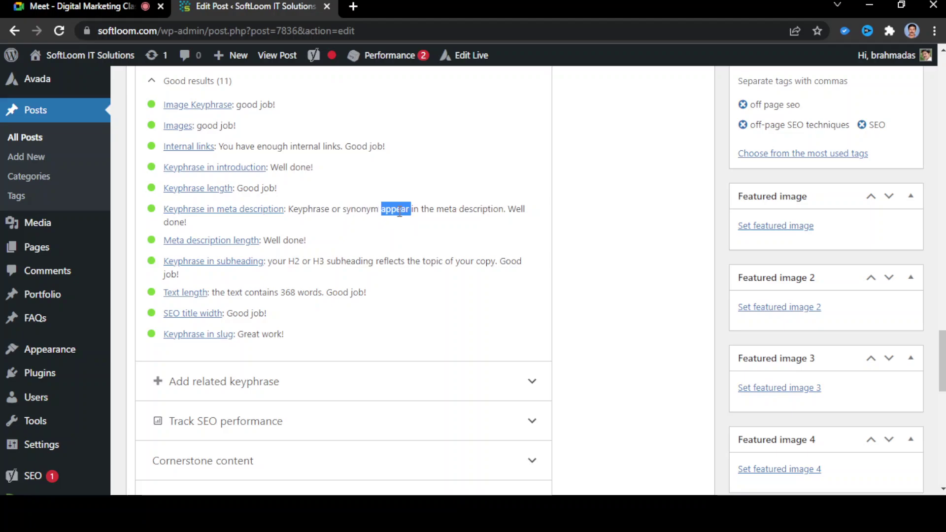
pyautogui.tripleClick(399, 210)
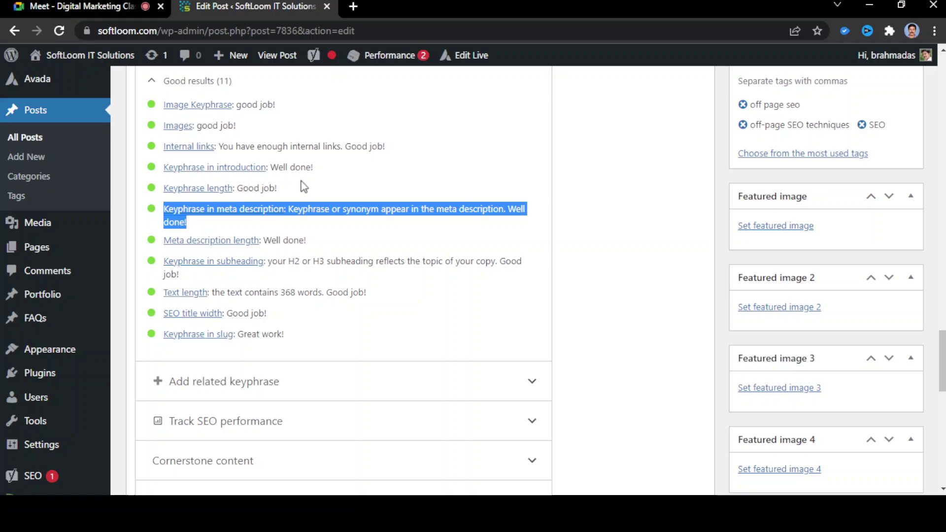
# Return to the focus keyphrase field and select its whole text for review
pyautogui.scroll(10, 303, 186)
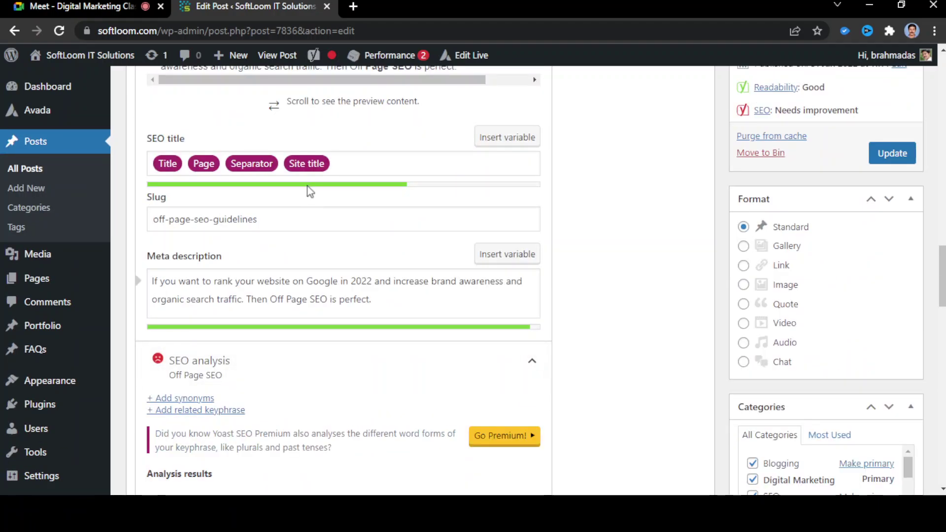
pyautogui.scroll(7, 309, 191)
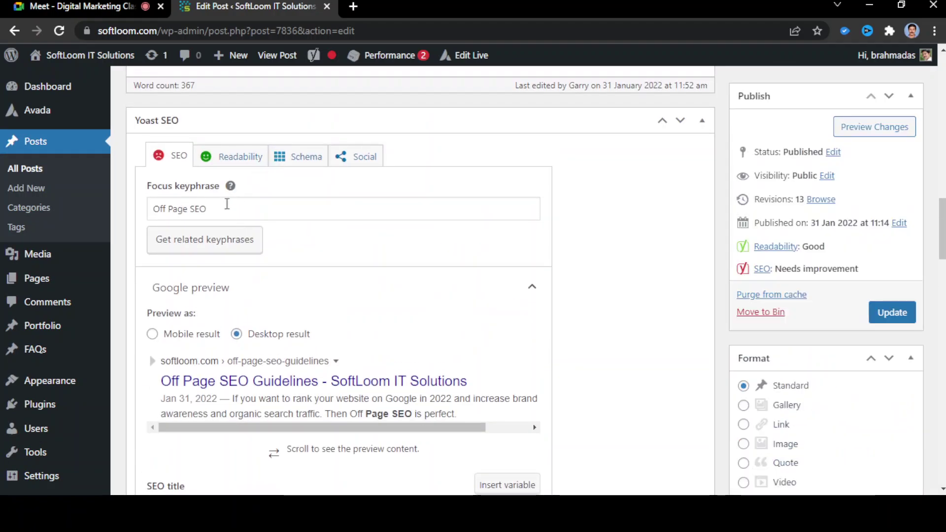
pyautogui.moveTo(229, 209); pyautogui.dragTo(135, 212)
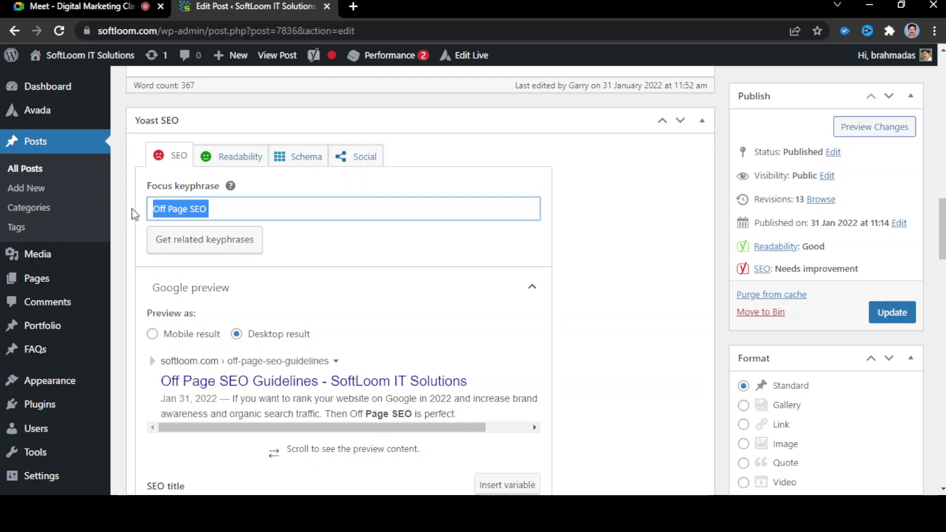
# Open google.com in a new browser tab and search for "off page seo"
pyautogui.click(353, 11)
pyautogui.write('go')
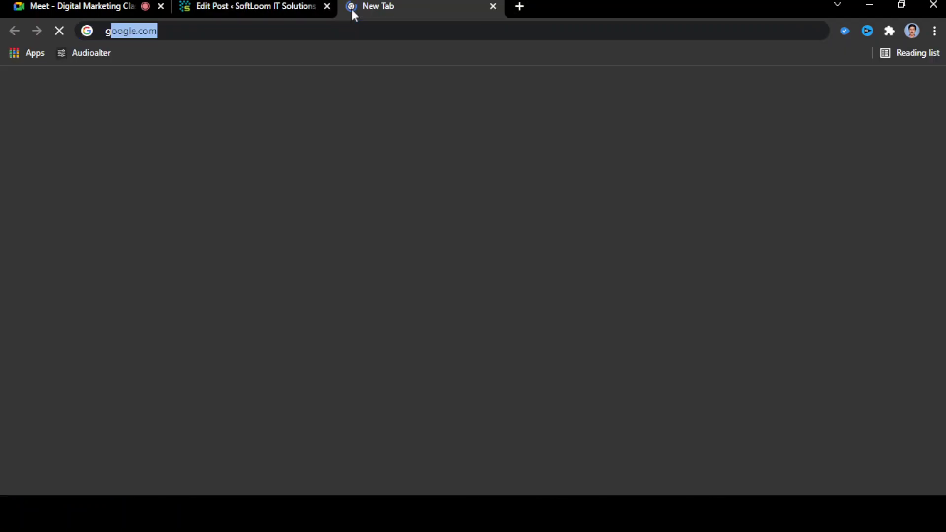
pyautogui.write('gle.com')
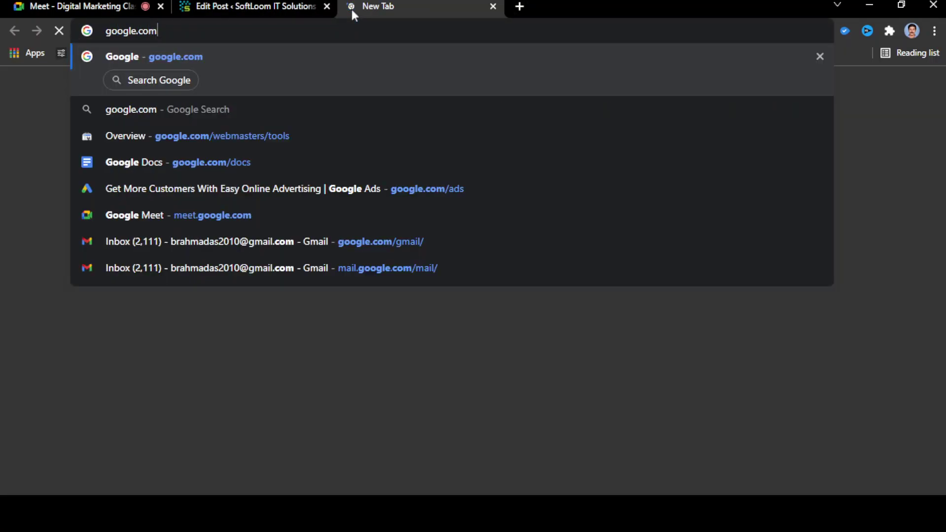
pyautogui.press('Return')
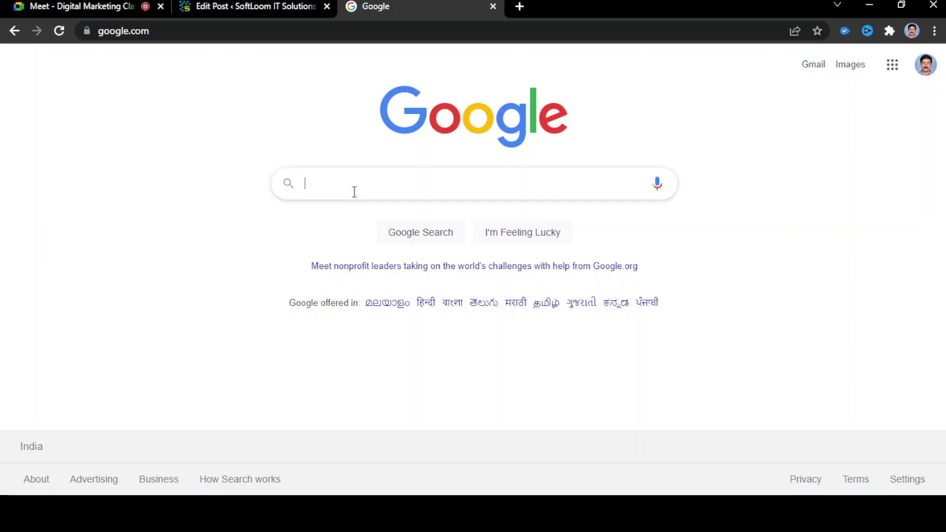
pyautogui.write('off')
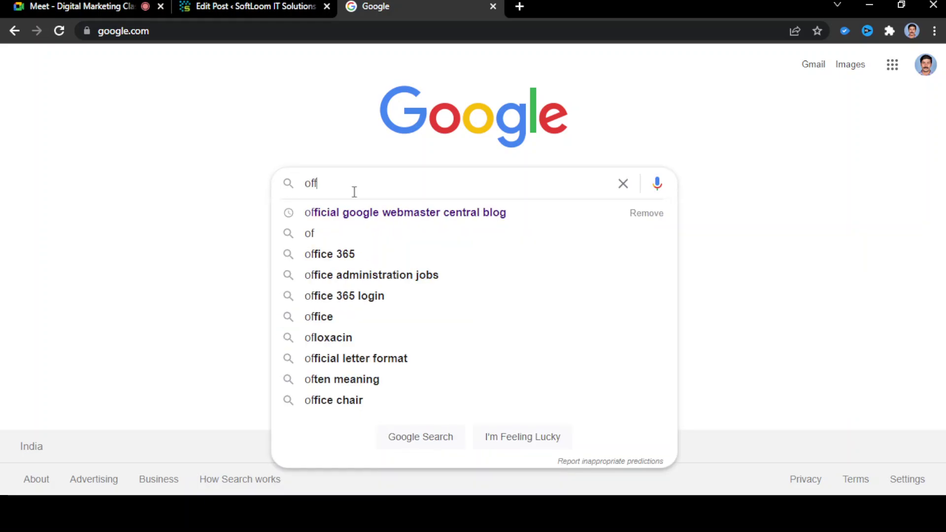
pyautogui.write(' page seo')
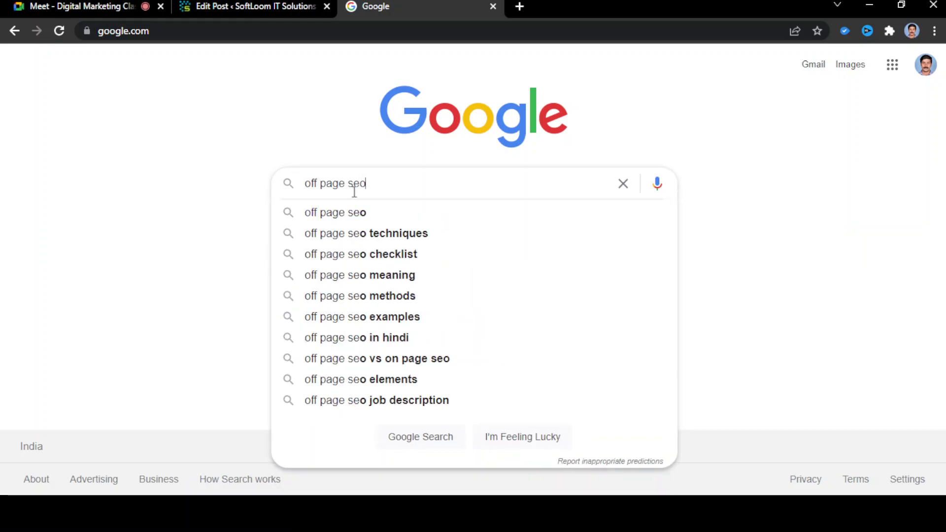
pyautogui.press('Return')
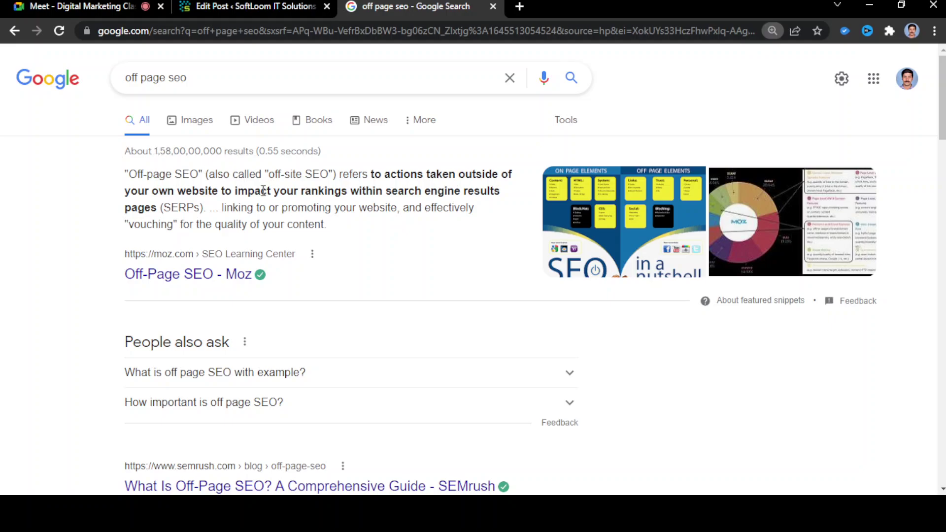
# Enlarge the Google results page and highlight the number of results and the search query for review
pyautogui.hotkey('ctrl', '+')
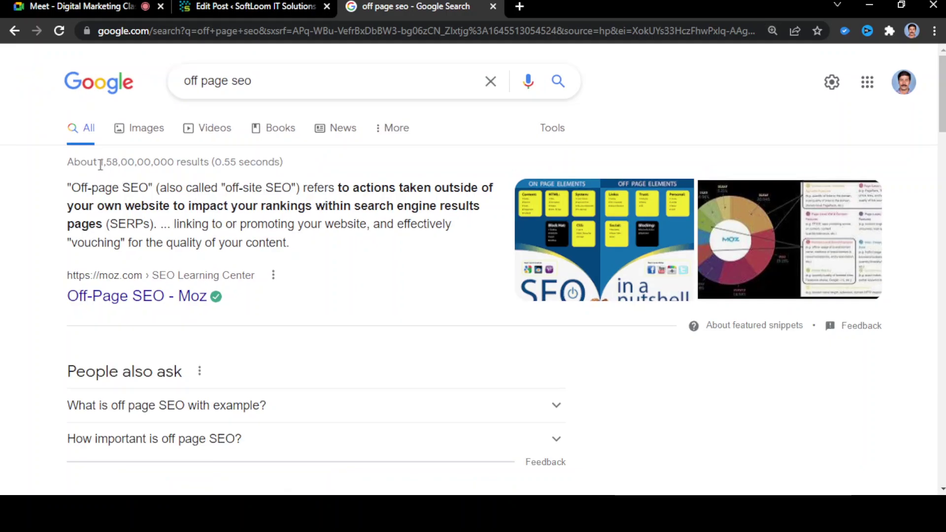
pyautogui.moveTo(100, 164); pyautogui.dragTo(178, 163)
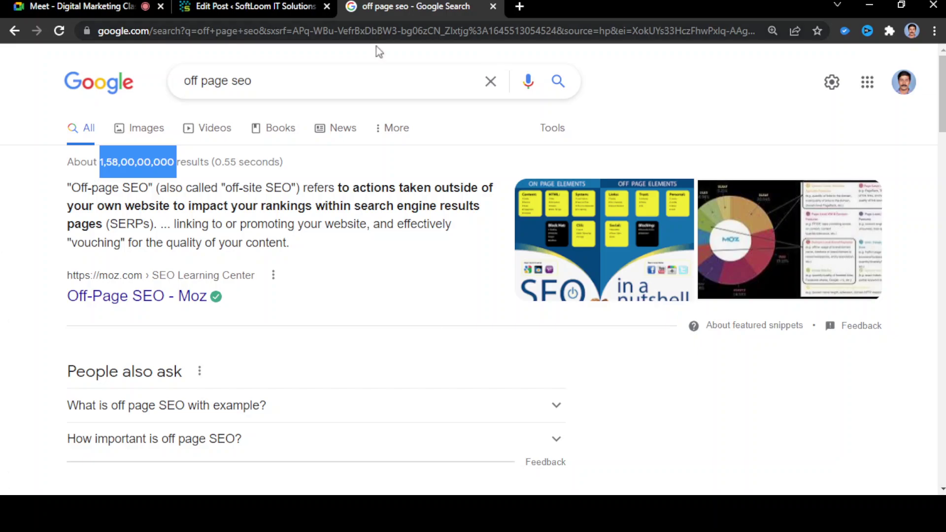
pyautogui.moveTo(270, 84); pyautogui.dragTo(4, 117)
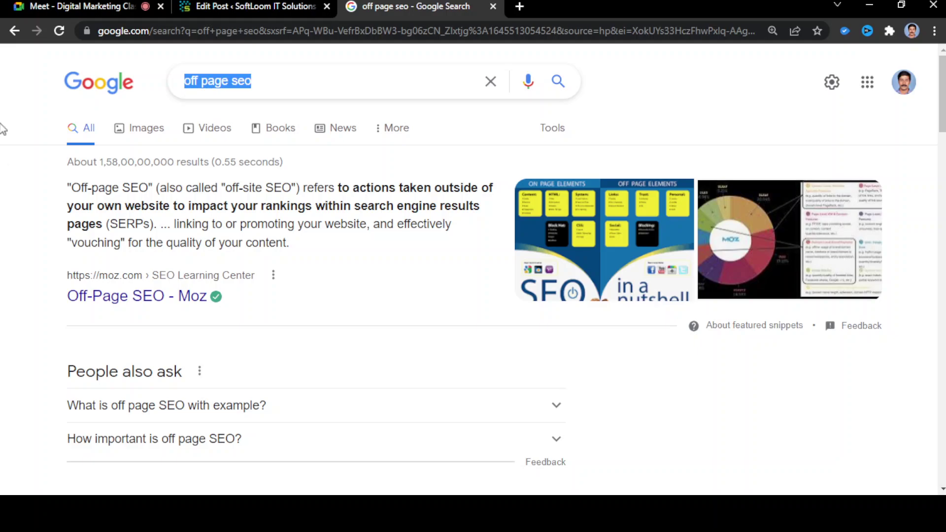
# Return to the WordPress post editor and examine the improvements and good results in the Yoast SEO analysis
pyautogui.click(211, 6)
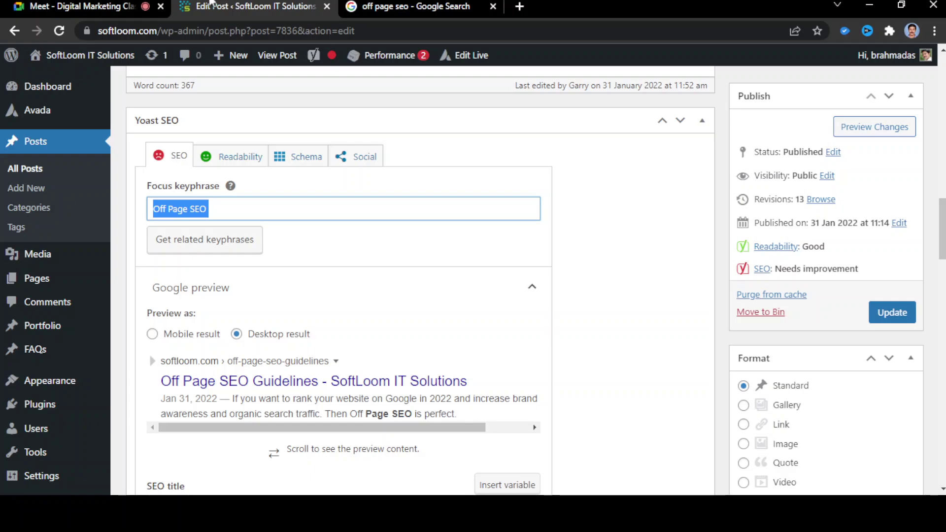
pyautogui.scroll(-12, 463, 211)
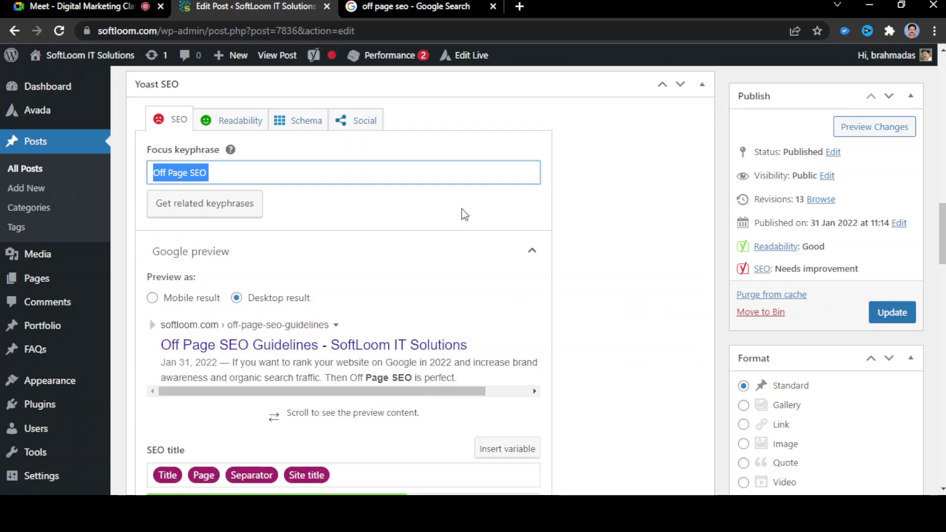
pyautogui.scroll(-5, 482, 249)
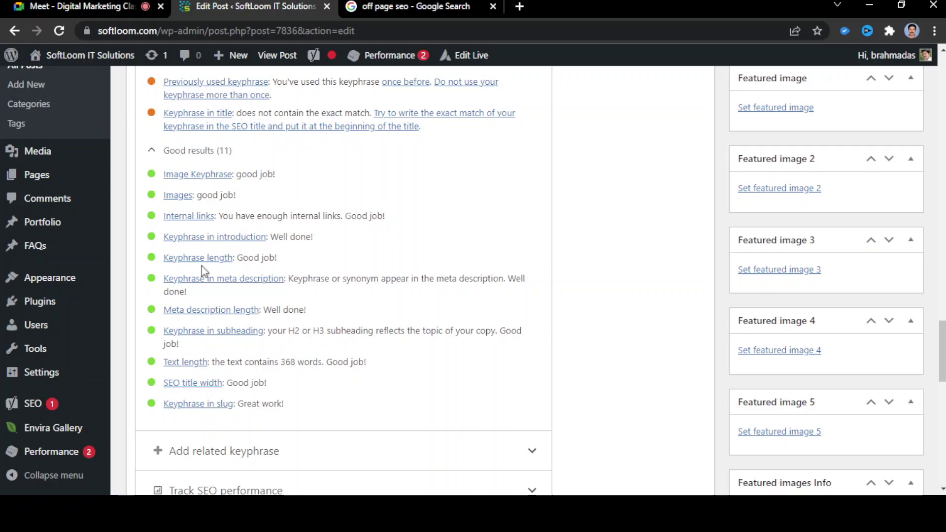
pyautogui.moveTo(331, 66)
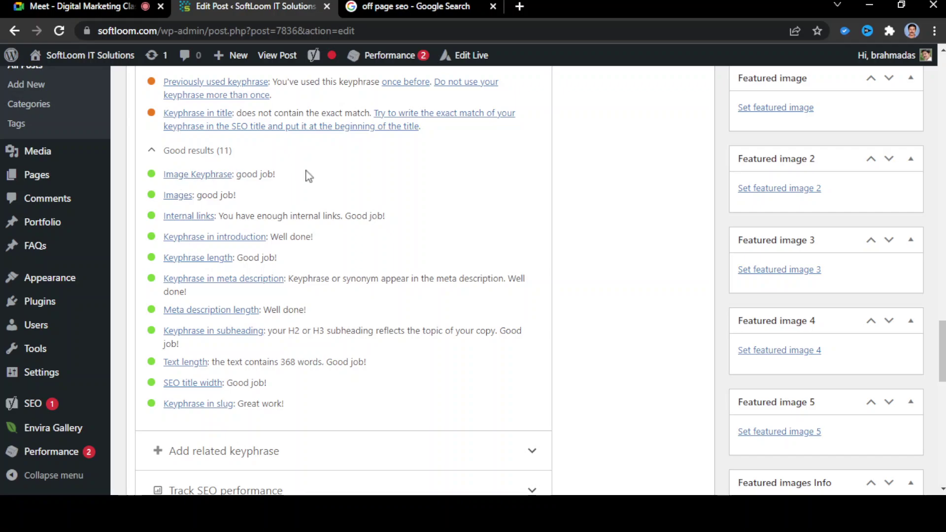
pyautogui.scroll(1, 341, 187)
pyautogui.scroll(3, 341, 187)
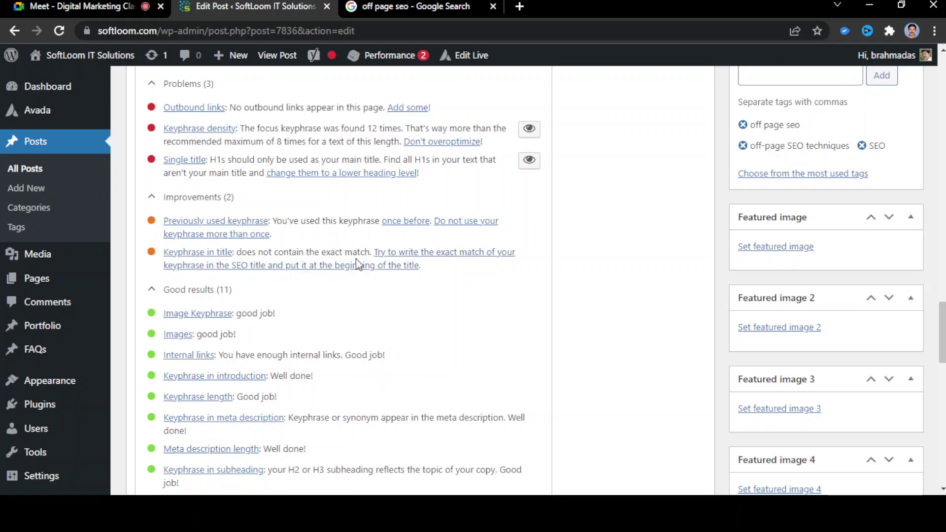
# Remove the trailing space after "Off Page SEO" in the focus keyphrase and recheck the keyphrase in title result
pyautogui.click(386, 253)
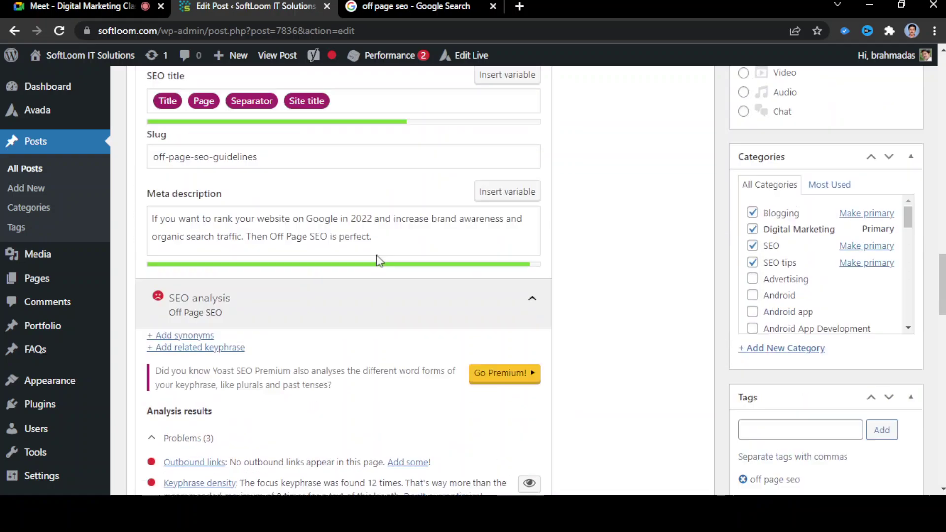
pyautogui.click(237, 142)
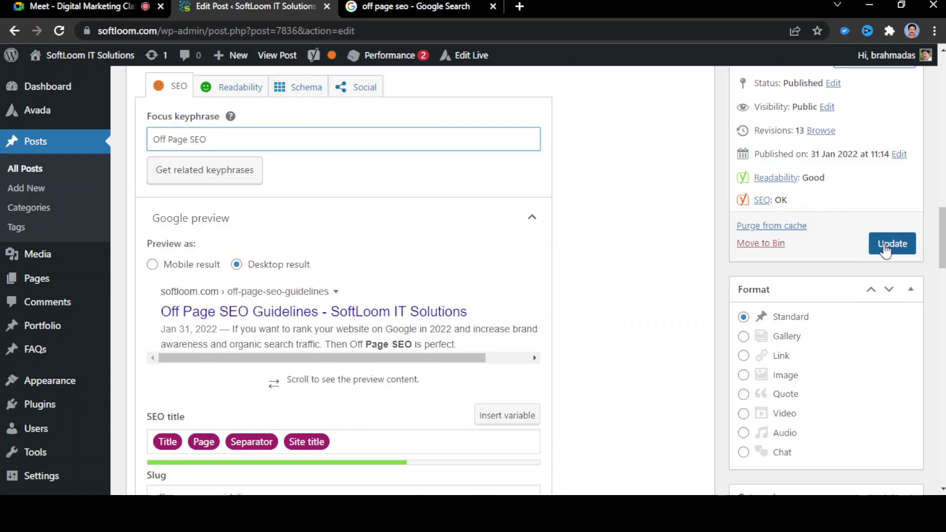
pyautogui.scroll(-15, 388, 180)
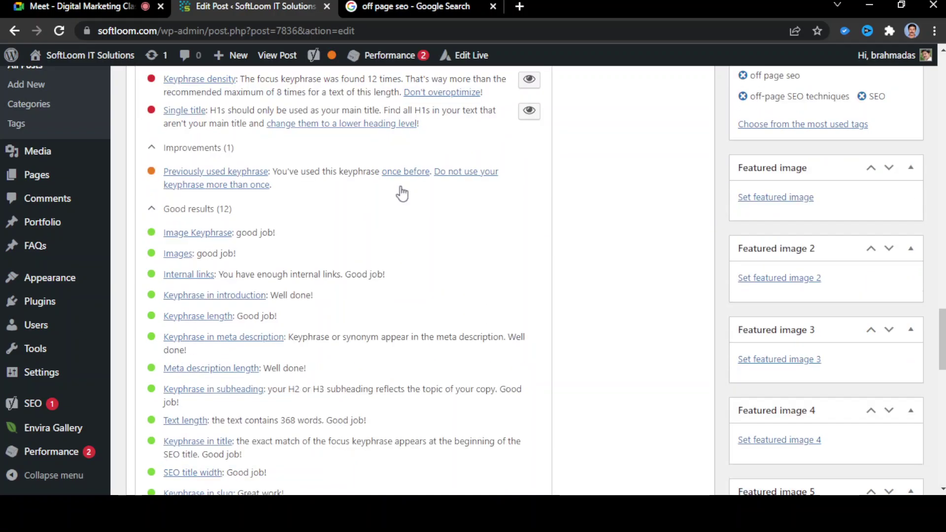
pyautogui.scroll(3, 301, 185)
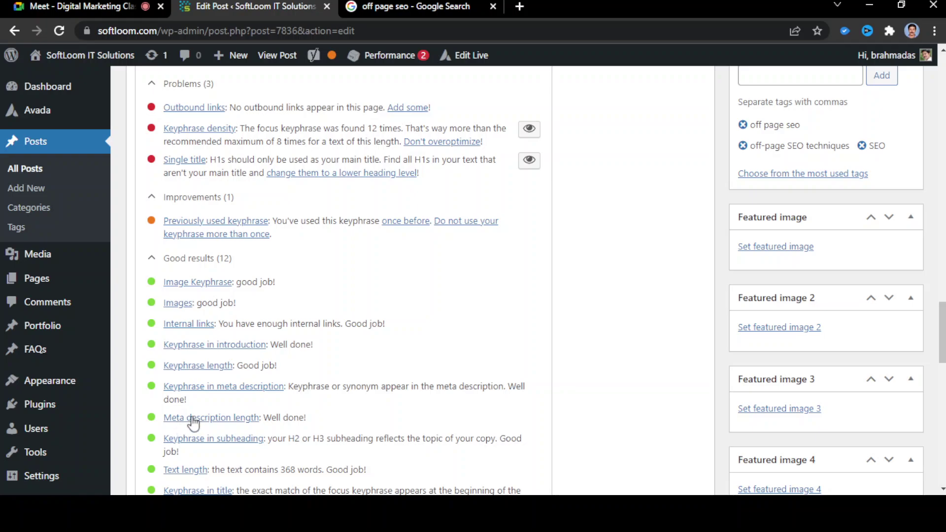
# Review the focus keyphrase, Google preview and post content against the problems listed in the SEO analysis, including the single title check
pyautogui.scroll(3, 320, 332)
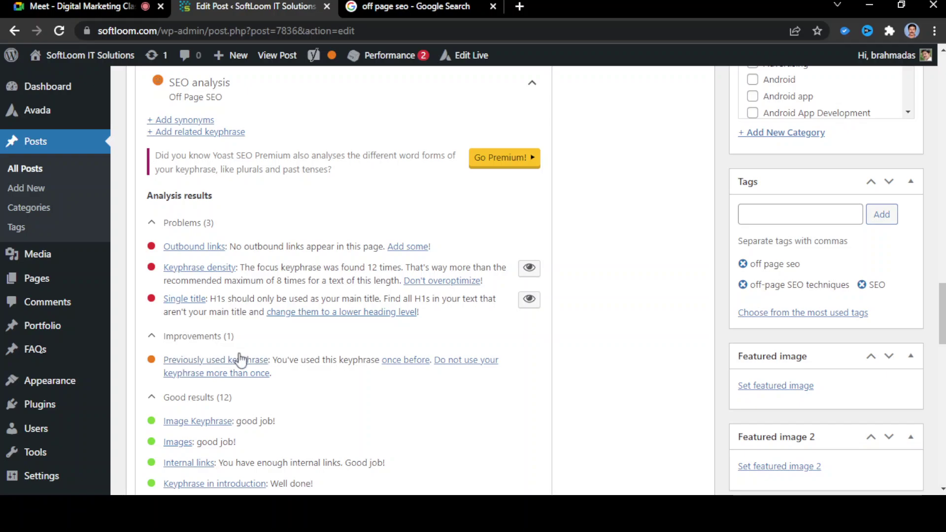
pyautogui.scroll(4, 231, 295)
pyautogui.scroll(4, 219, 187)
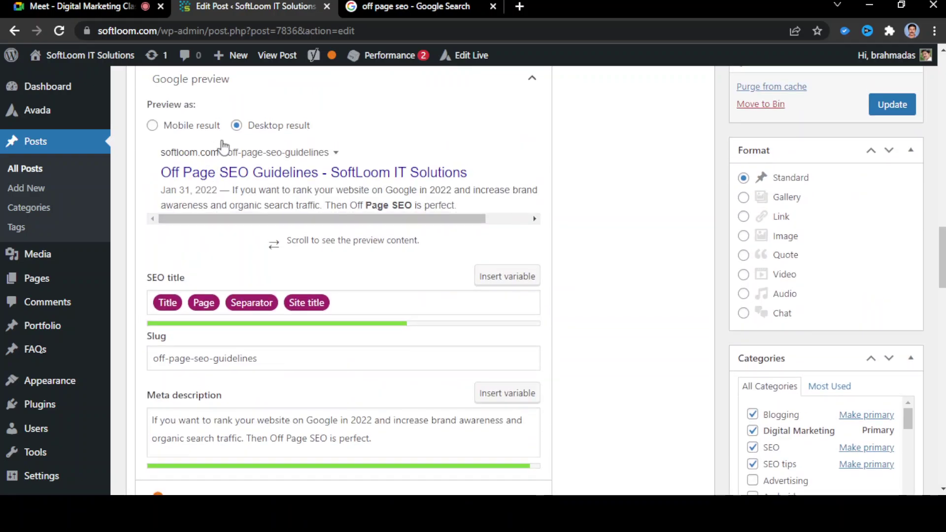
pyautogui.scroll(2, 222, 148)
pyautogui.scroll(3, 253, 122)
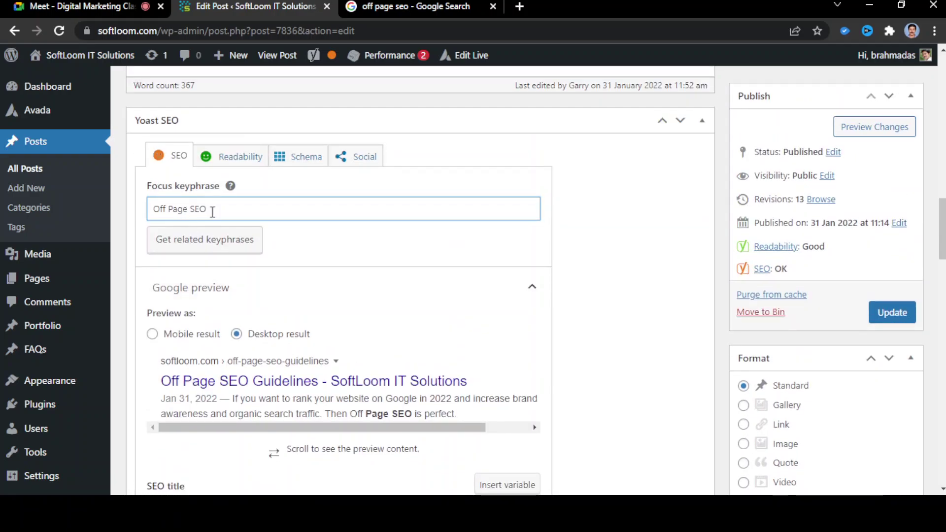
pyautogui.scroll(-10, 338, 376)
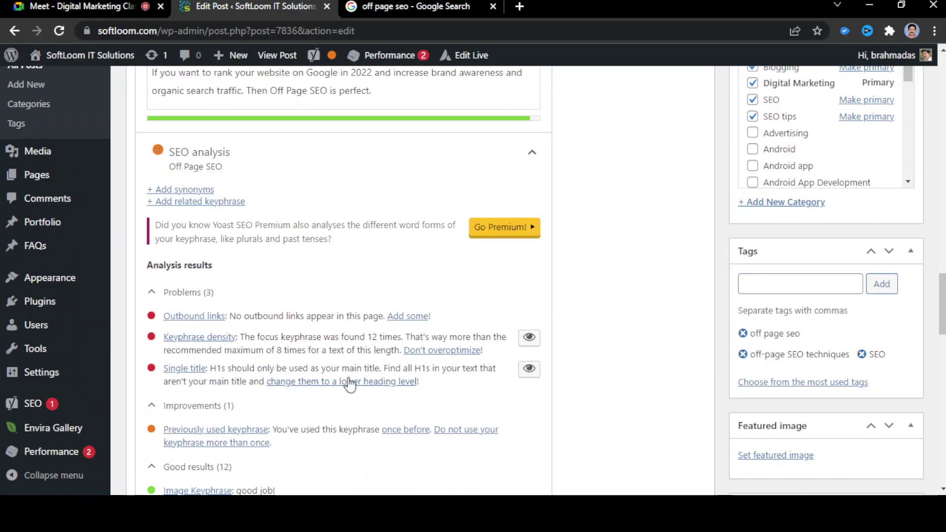
pyautogui.scroll(10, 348, 384)
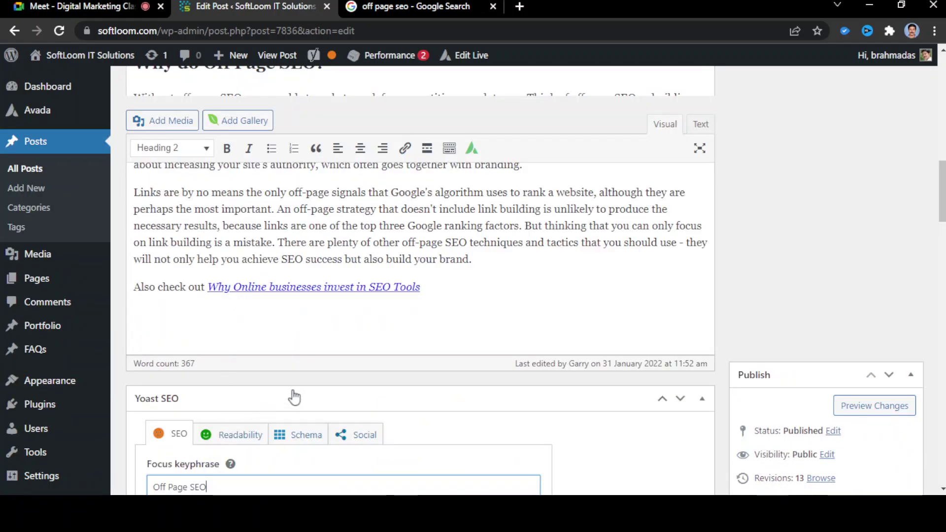
pyautogui.scroll(-12, 292, 394)
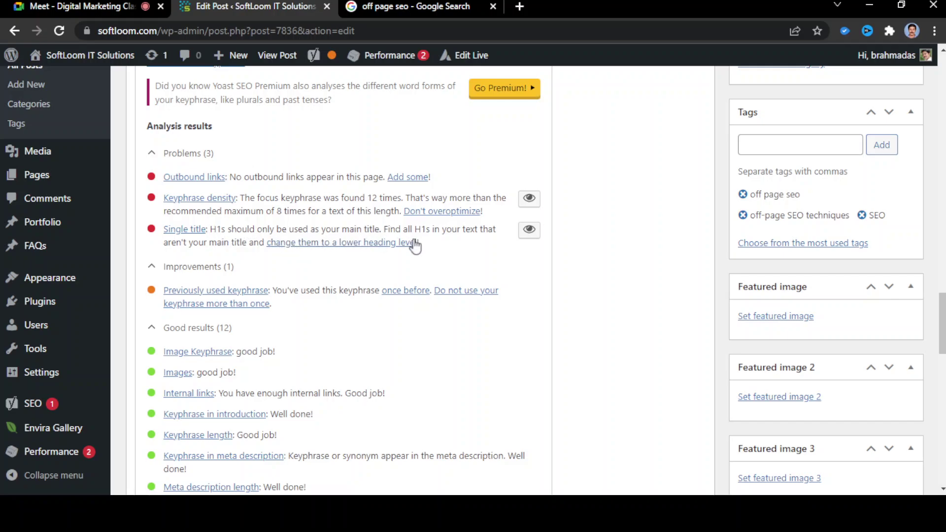
# Change the "What does Off Page SEO mean?" heading in the post content to Heading 2
pyautogui.scroll(7, 503, 215)
pyautogui.scroll(20, 503, 214)
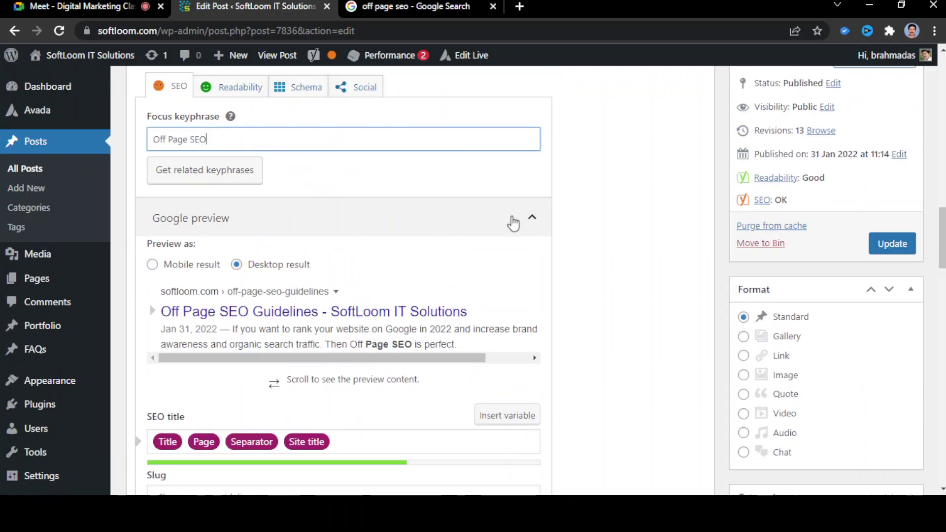
pyautogui.click(278, 364)
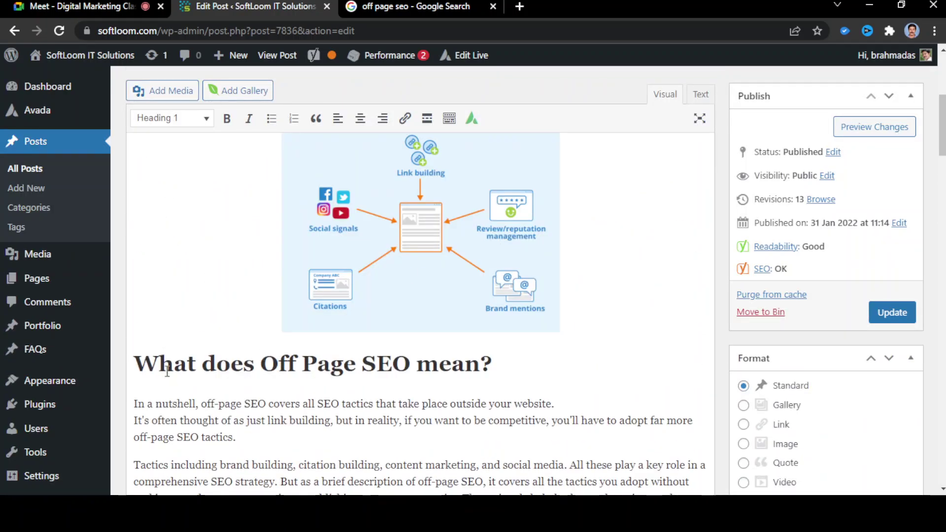
pyautogui.tripleClick(197, 367)
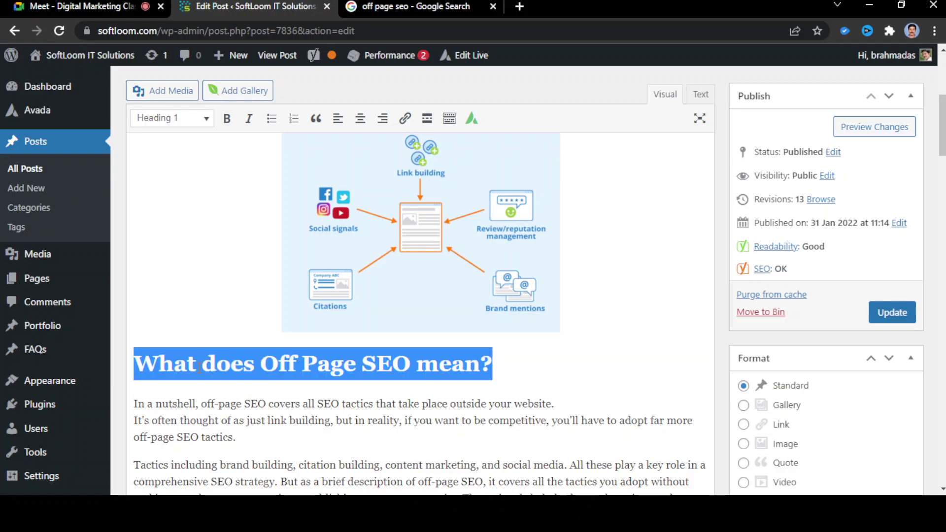
pyautogui.click(177, 121)
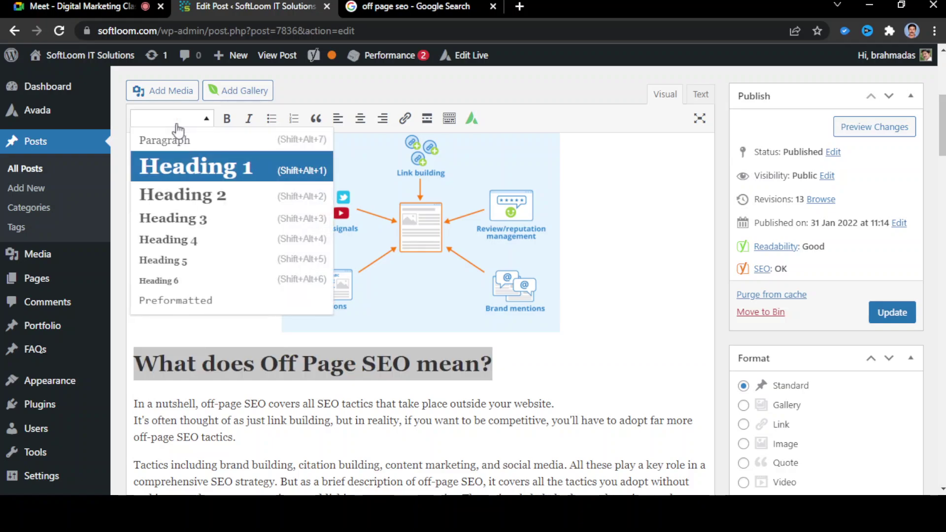
pyautogui.click(201, 197)
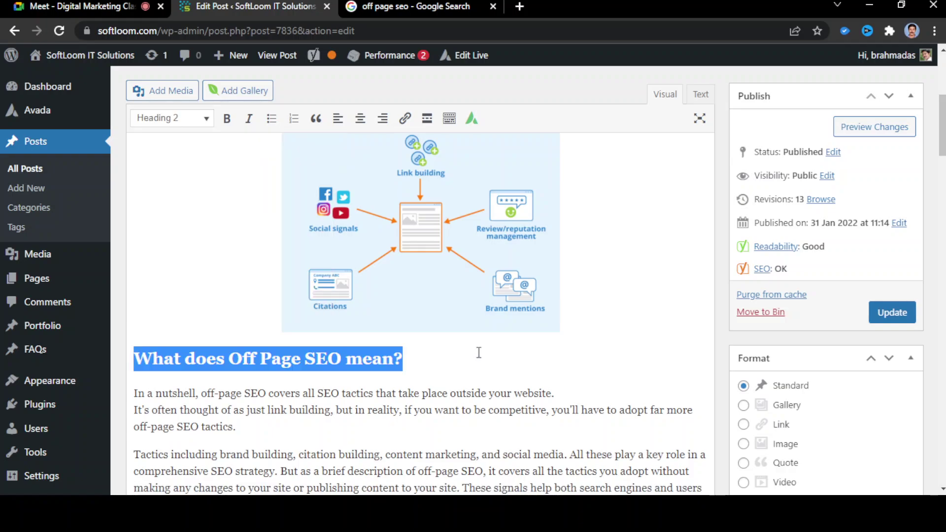
pyautogui.click(505, 374)
# Compare the keyphrase in subheading check with the post's subheadings, highlighting "Off Page SEO" in "Why do Off Page SEO?"
pyautogui.scroll(4, 523, 356)
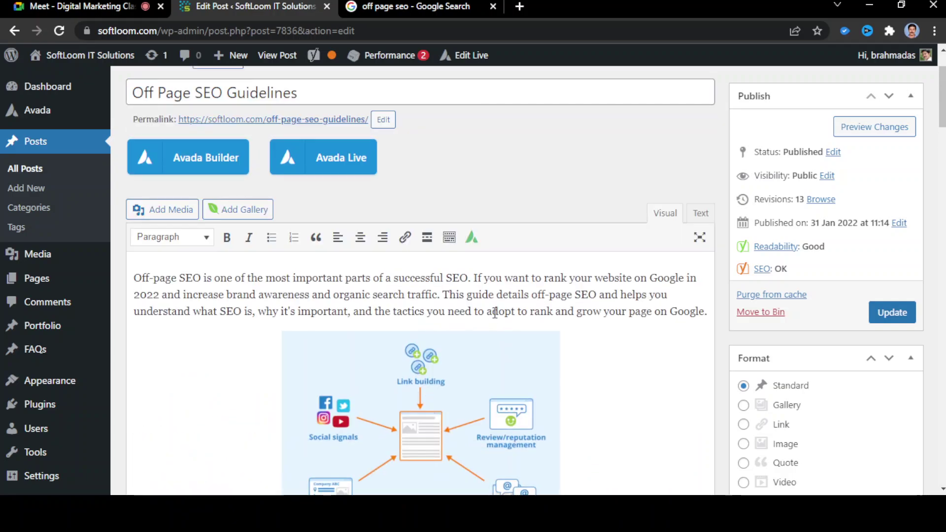
pyautogui.scroll(-15, 494, 310)
pyautogui.scroll(-16, 581, 310)
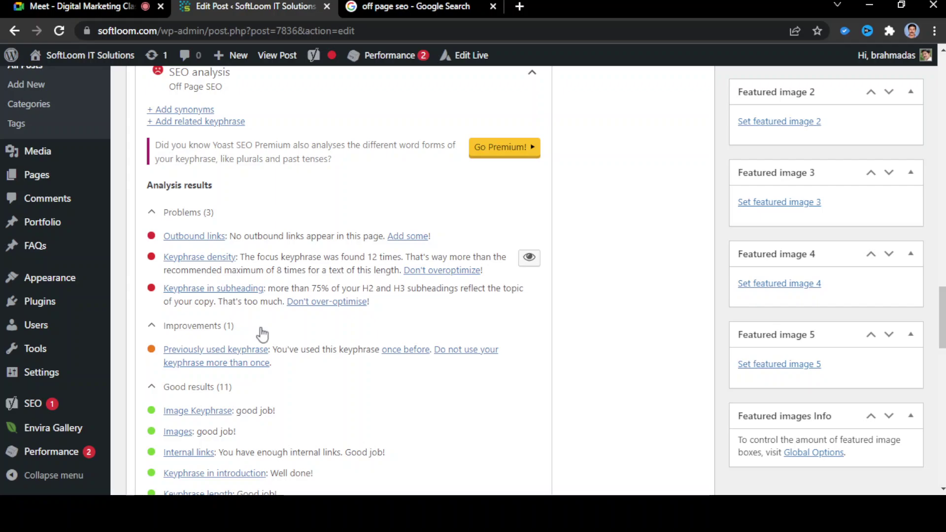
pyautogui.scroll(8, 374, 287)
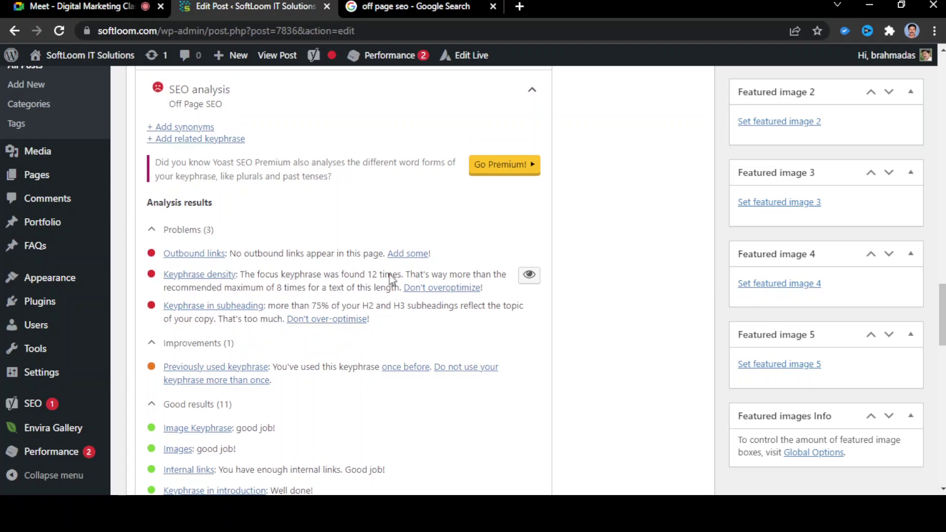
pyautogui.scroll(15, 378, 186)
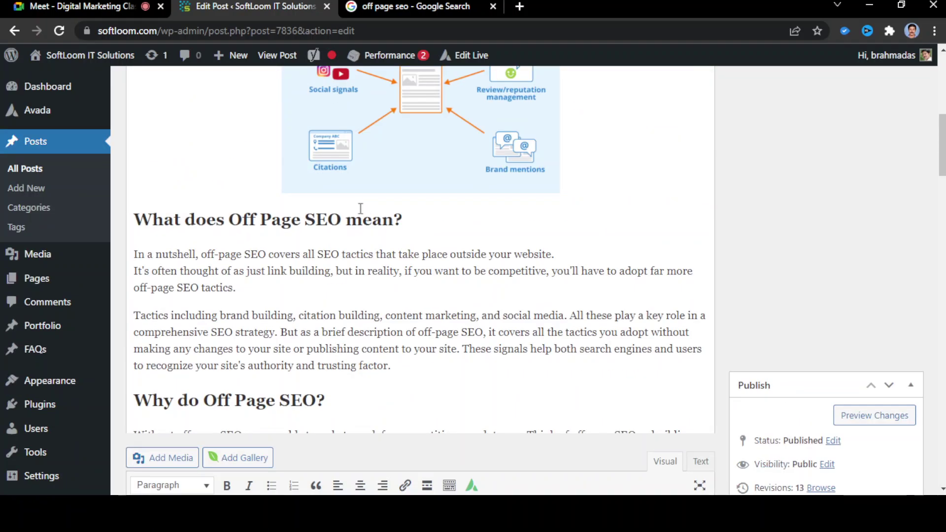
pyautogui.moveTo(204, 402); pyautogui.dragTo(315, 405)
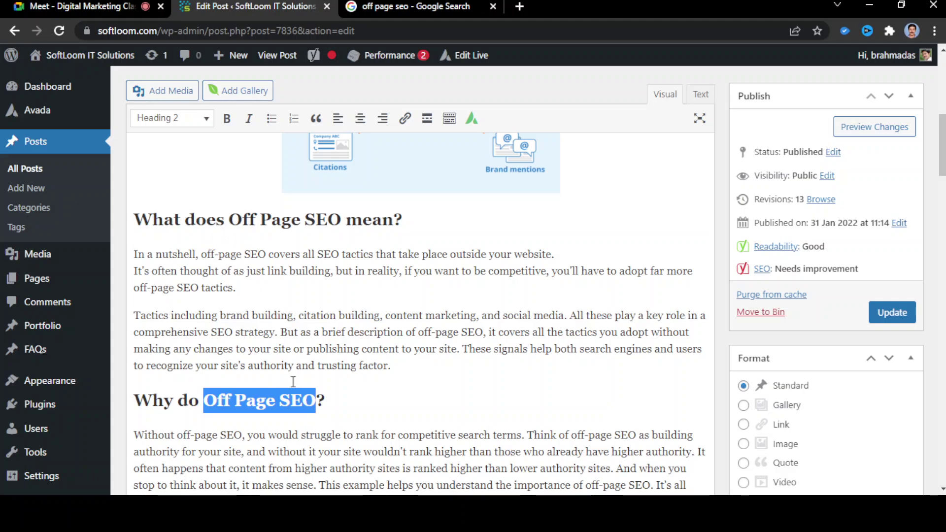
pyautogui.click(293, 401)
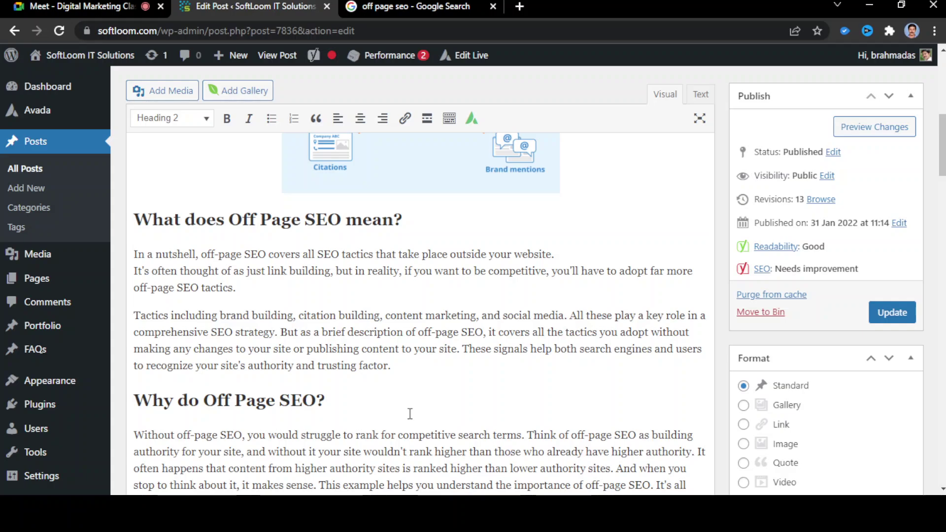
# Replace "SEO" with "Activities" in the "Why do Off Page SEO?" heading of the post content
pyautogui.press('Left')
pyautogui.hotkey('shift', 'Right')
pyautogui.hotkey('shift', 'Right')
pyautogui.hotkey('shift', 'Right')
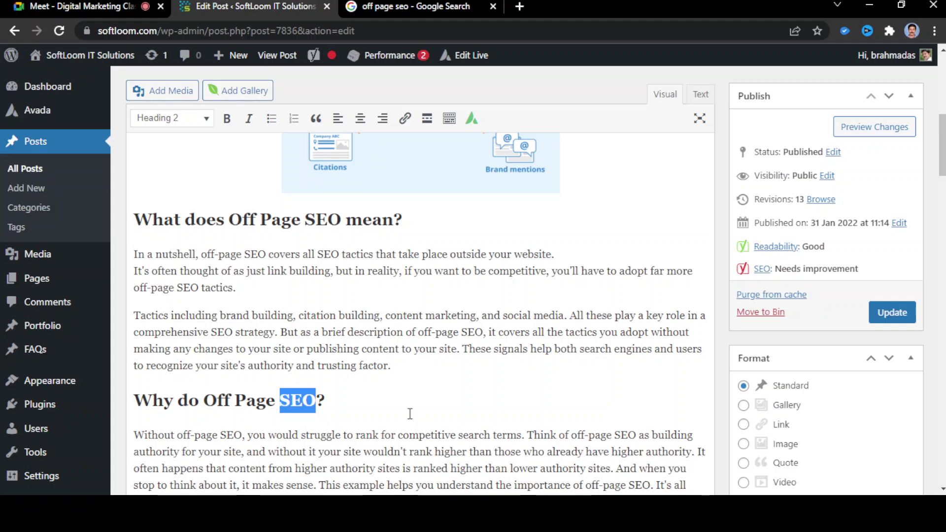
pyautogui.write('Activ')
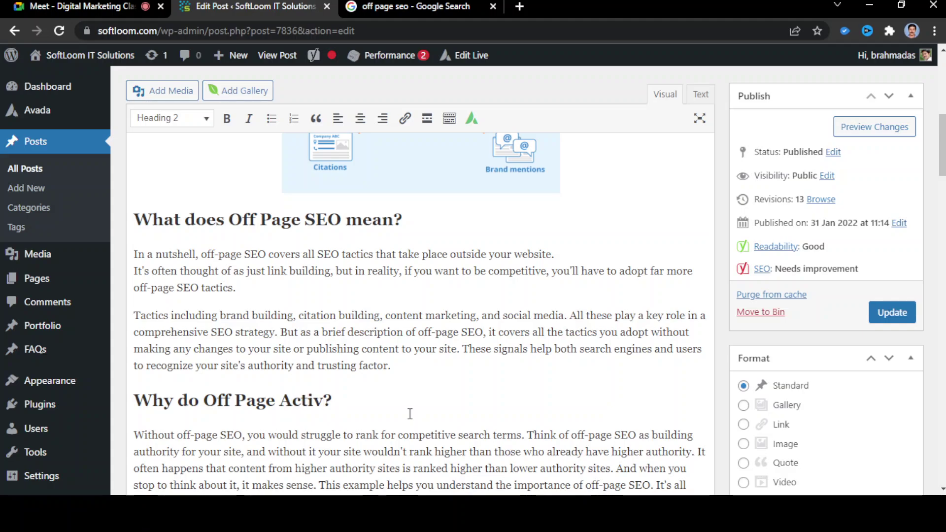
pyautogui.write('ities')
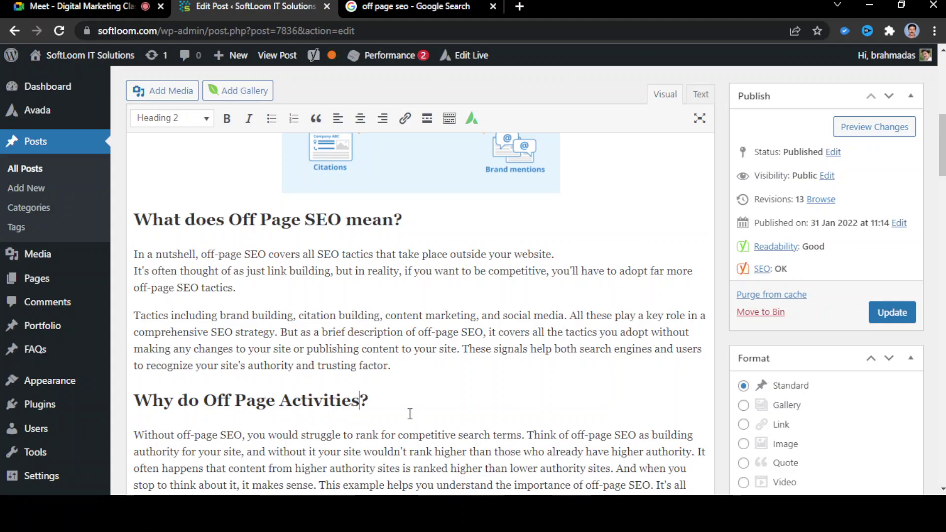
pyautogui.click(384, 429)
# Recheck the SEO analysis results after the heading edit and highlight the keyphrase count in the keyphrase density problem
pyautogui.scroll(-10, 418, 414)
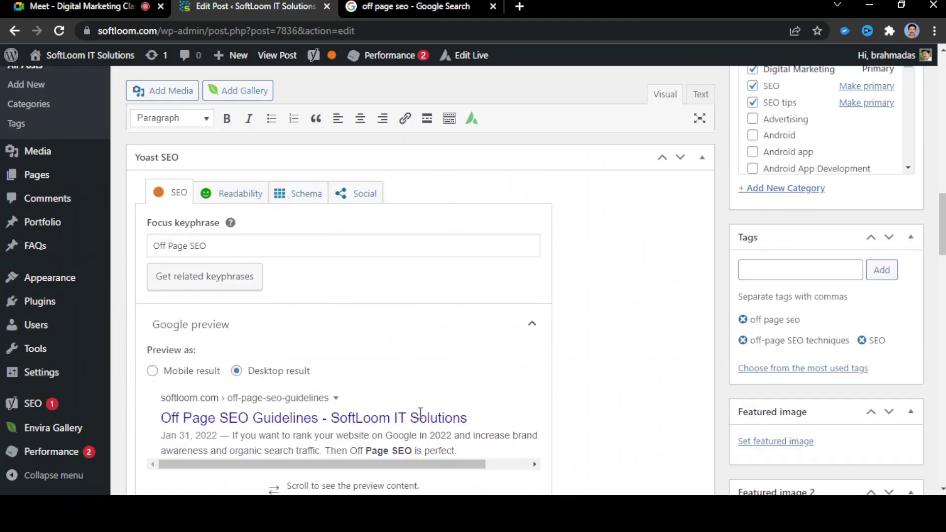
pyautogui.scroll(-9, 420, 417)
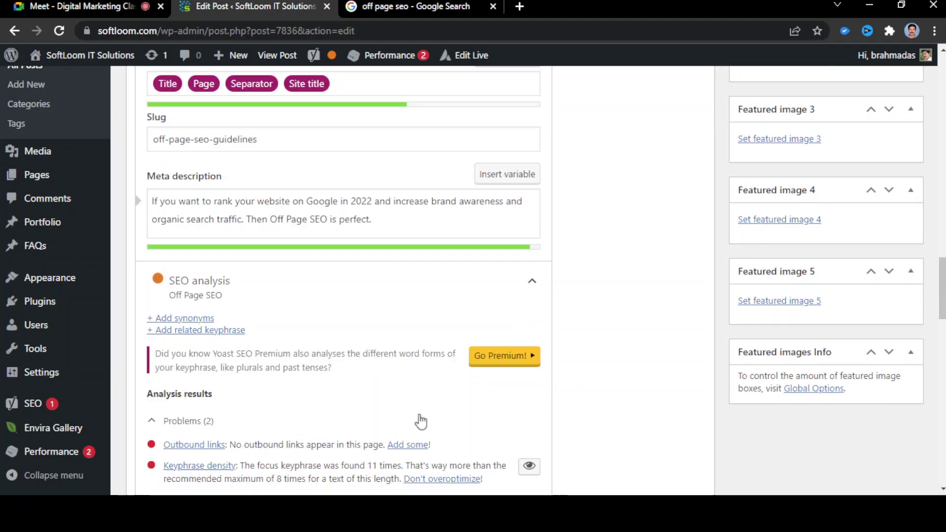
pyautogui.scroll(-3, 421, 421)
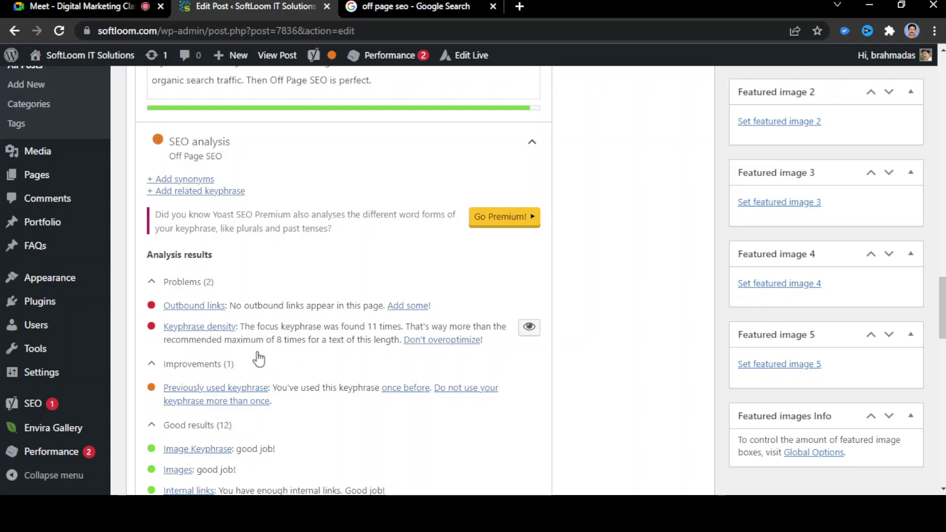
pyautogui.scroll(-2, 334, 353)
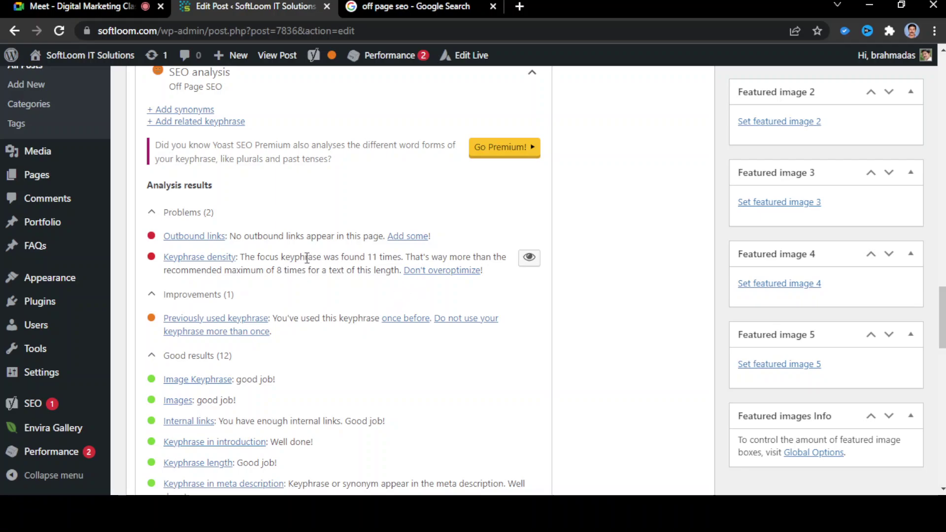
pyautogui.doubleClick(374, 256)
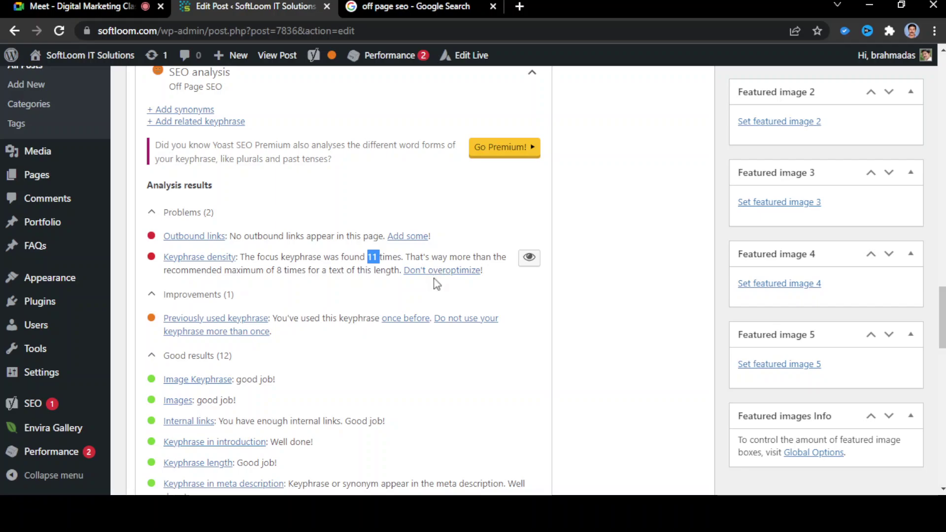
# Compare the post's body text with the keyphrase density result, highlighting the paragraph about links and the density message
pyautogui.scroll(10, 435, 279)
pyautogui.scroll(9, 433, 292)
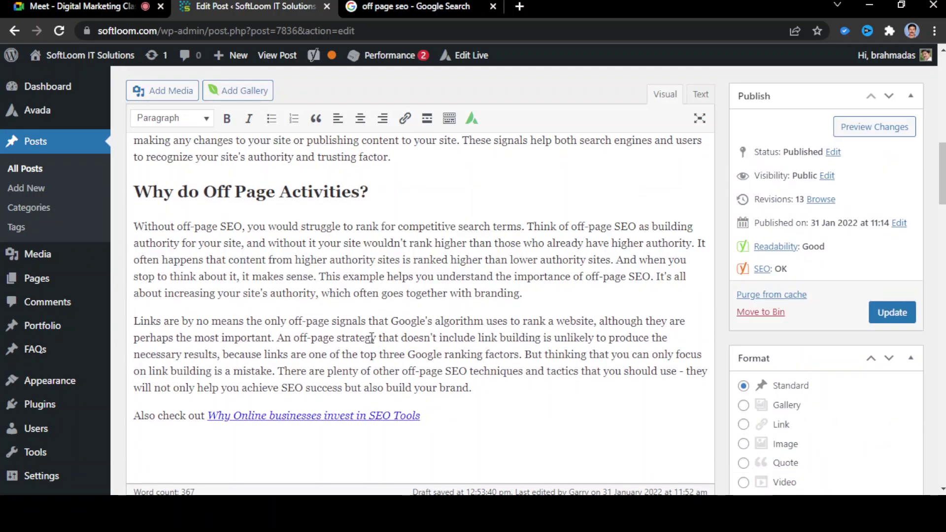
pyautogui.tripleClick(372, 338)
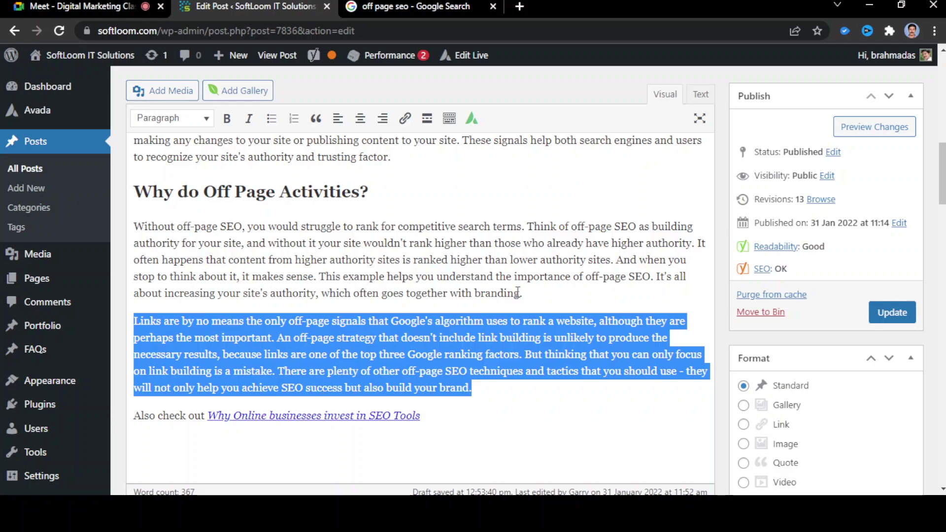
pyautogui.scroll(3, 516, 294)
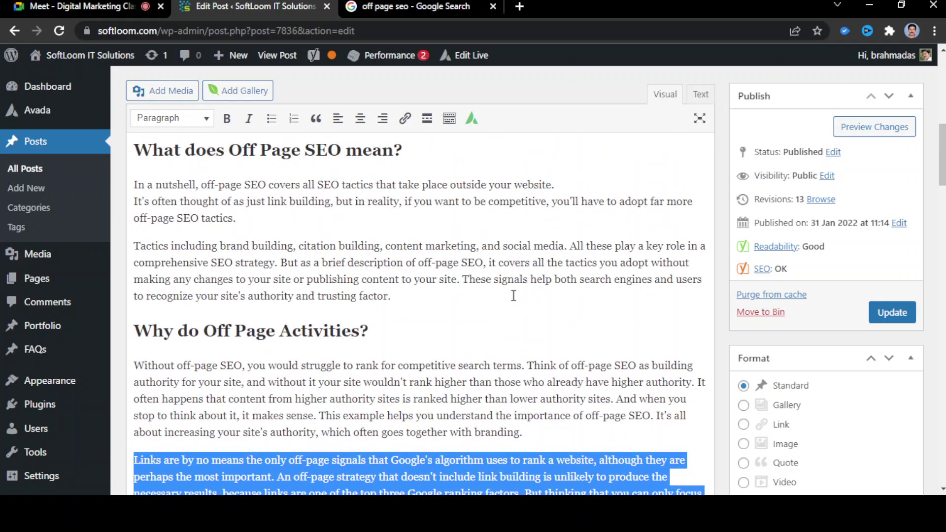
pyautogui.scroll(2, 513, 296)
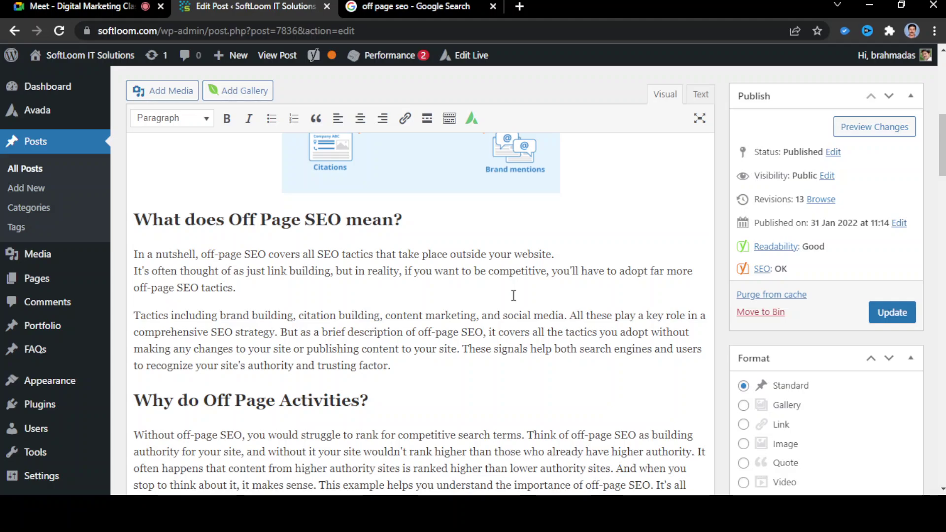
pyautogui.scroll(-18, 513, 295)
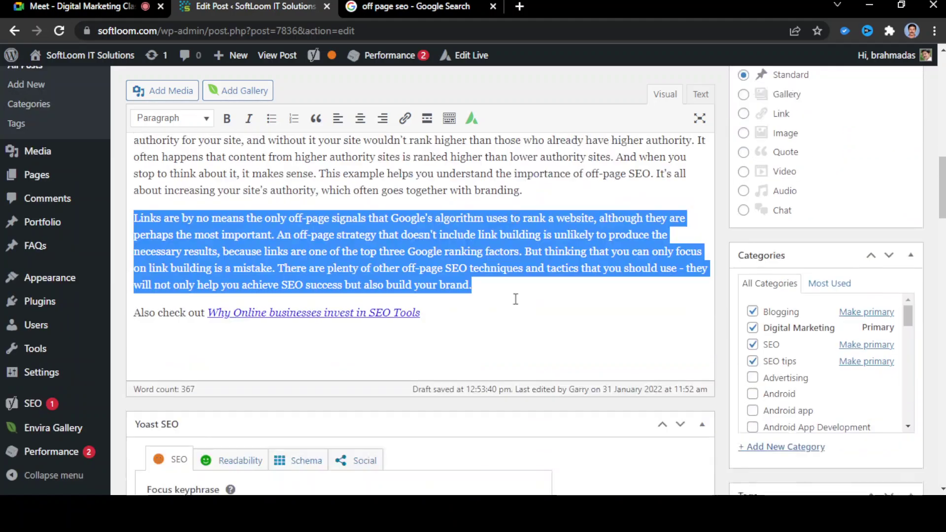
pyautogui.scroll(-7, 516, 299)
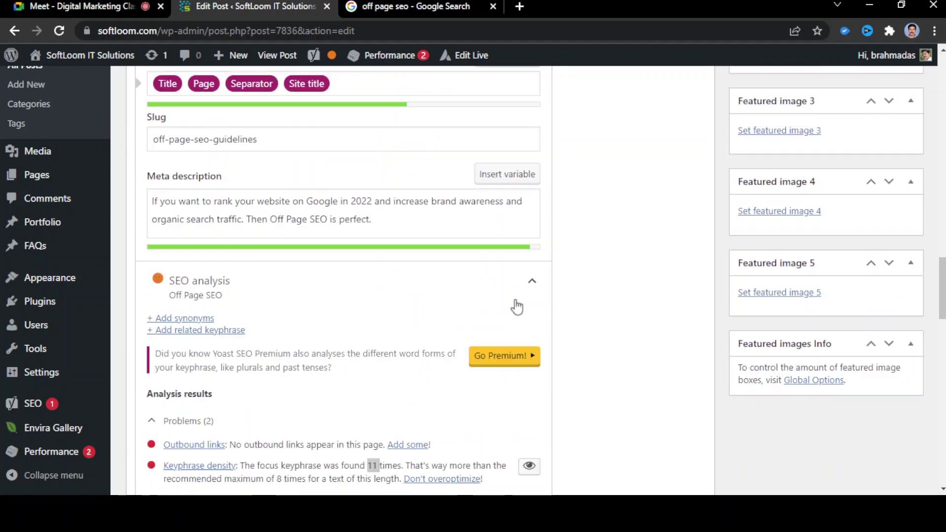
pyautogui.scroll(-1, 517, 311)
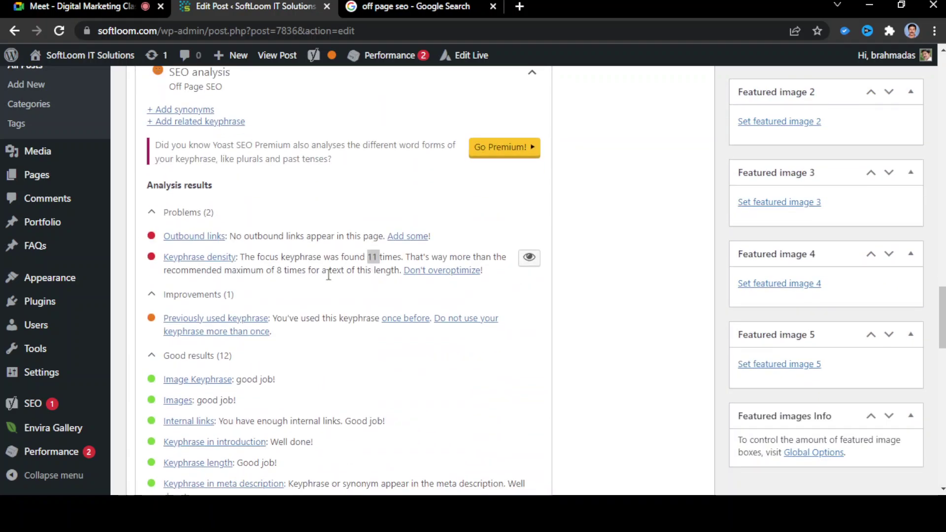
pyautogui.tripleClick(370, 257)
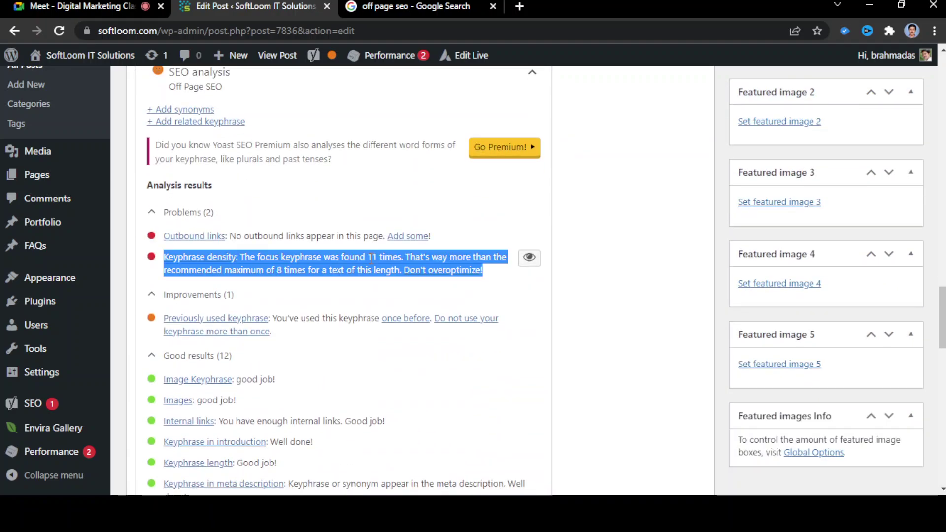
pyautogui.click(374, 258)
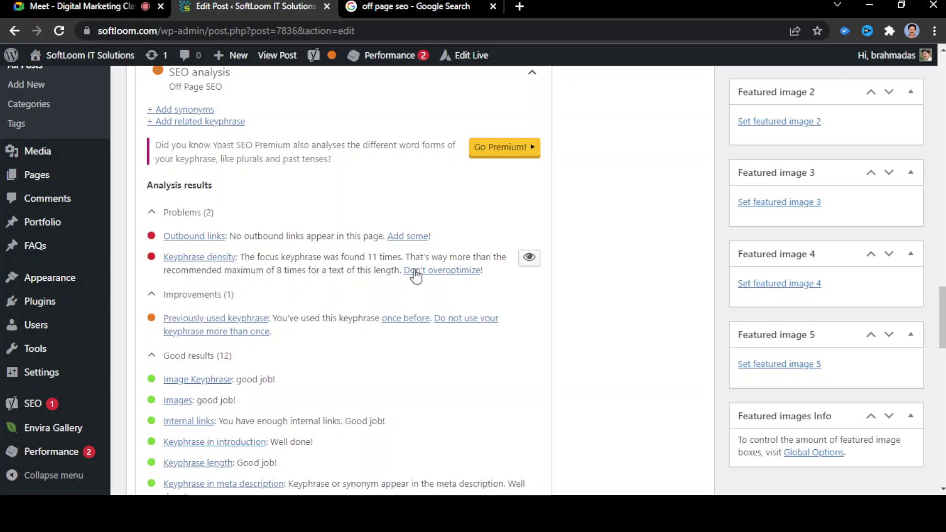
# Look through the post's introduction and body paragraphs for uses of the keyphrase, highlighting examples of "off-page SEO"
pyautogui.scroll(15, 510, 244)
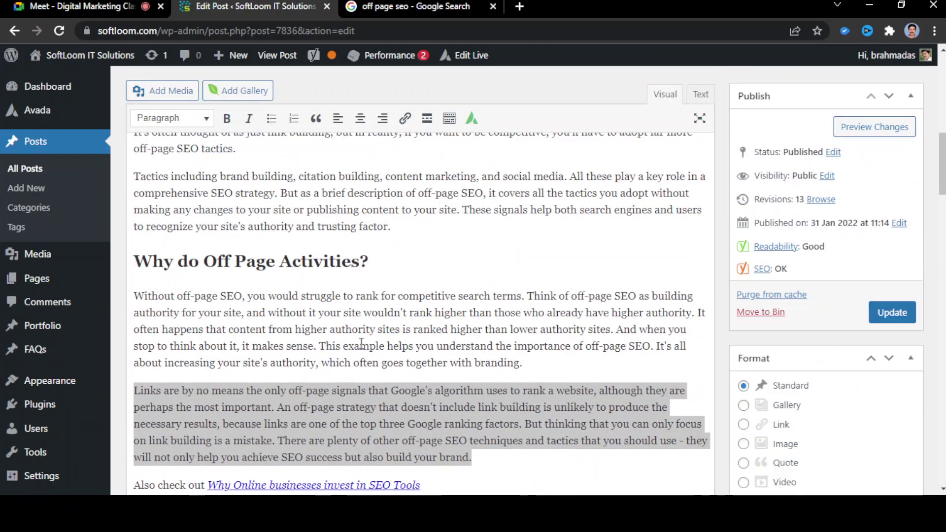
pyautogui.click(361, 392)
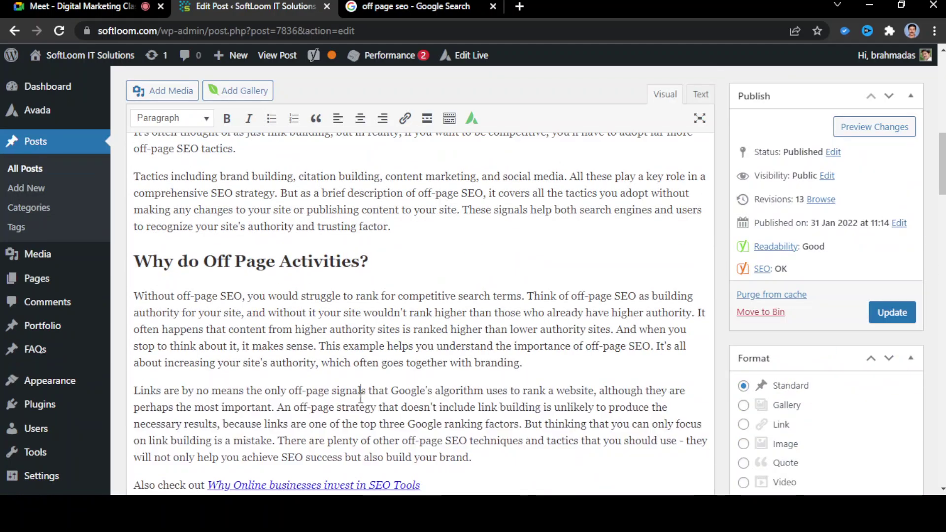
pyautogui.scroll(-3, 419, 380)
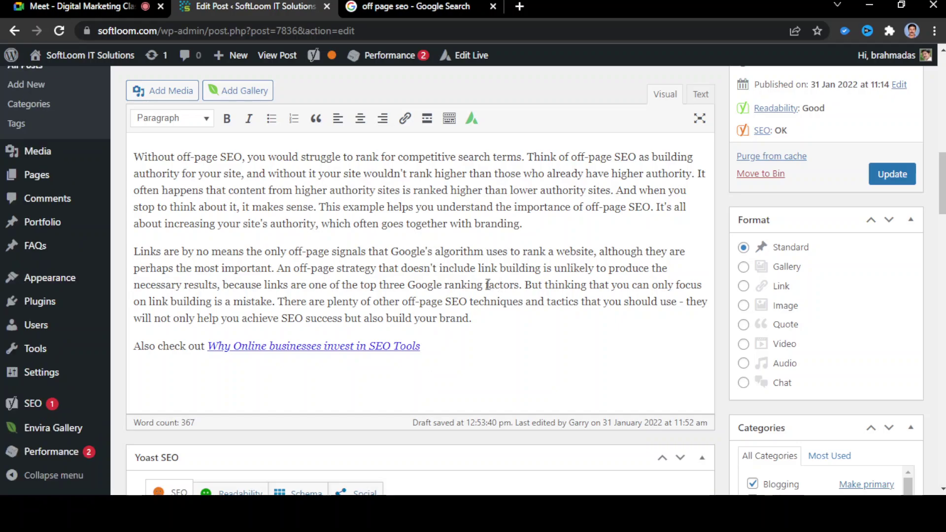
pyautogui.scroll(3, 493, 283)
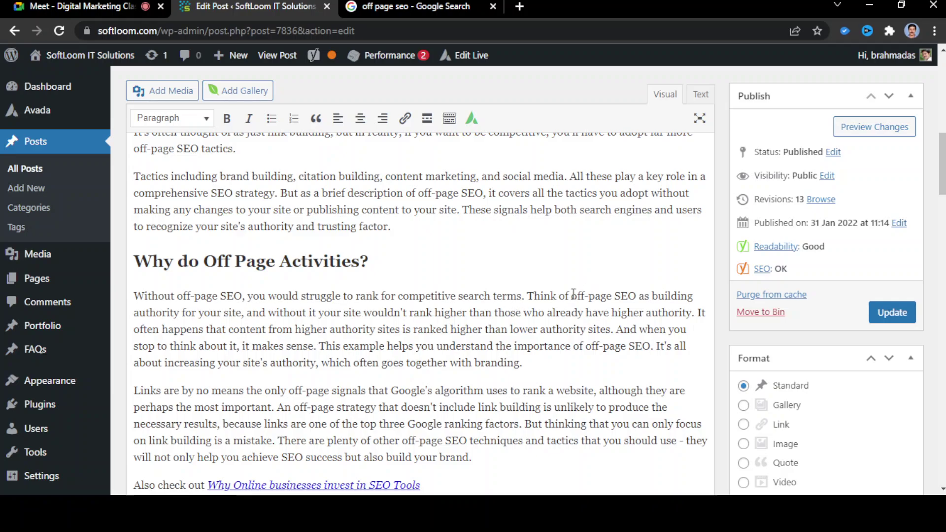
pyautogui.moveTo(572, 296); pyautogui.dragTo(635, 295)
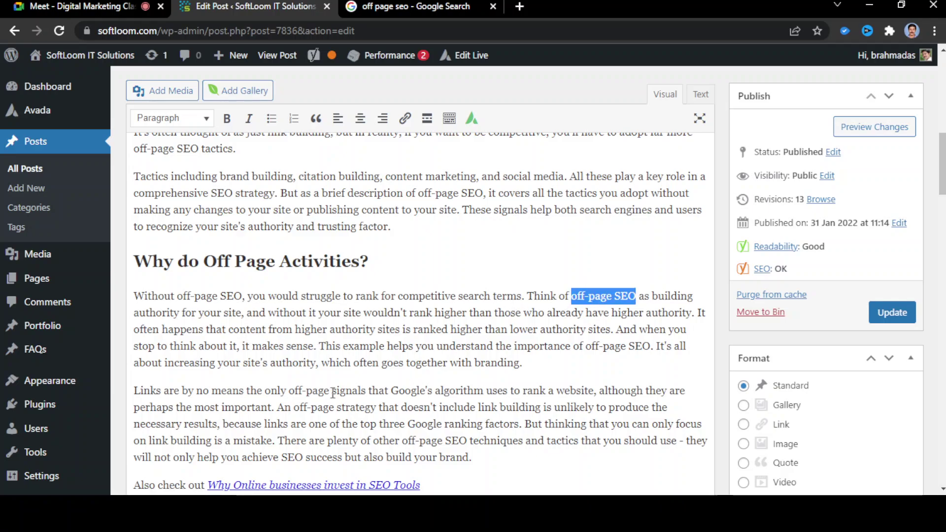
pyautogui.moveTo(299, 407); pyautogui.dragTo(335, 409)
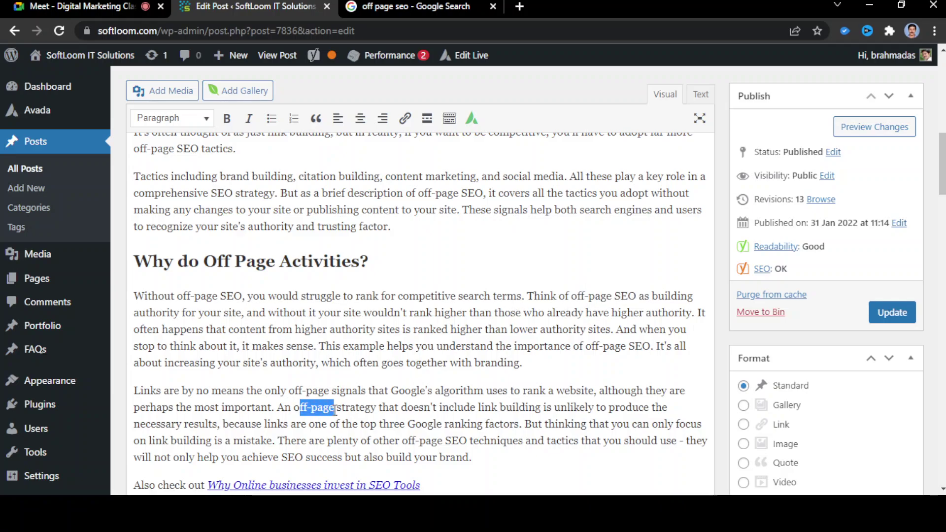
pyautogui.scroll(-5, 347, 407)
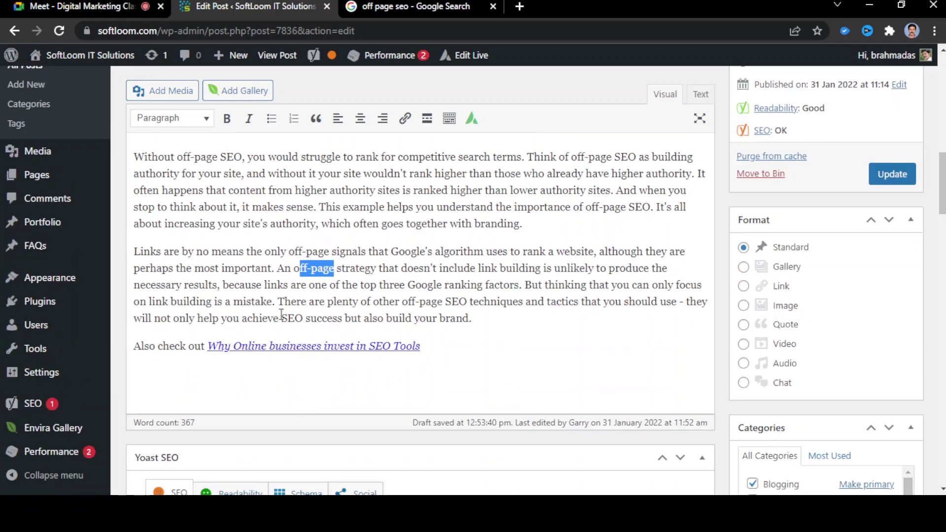
pyautogui.scroll(4, 318, 305)
pyautogui.scroll(4, 318, 305)
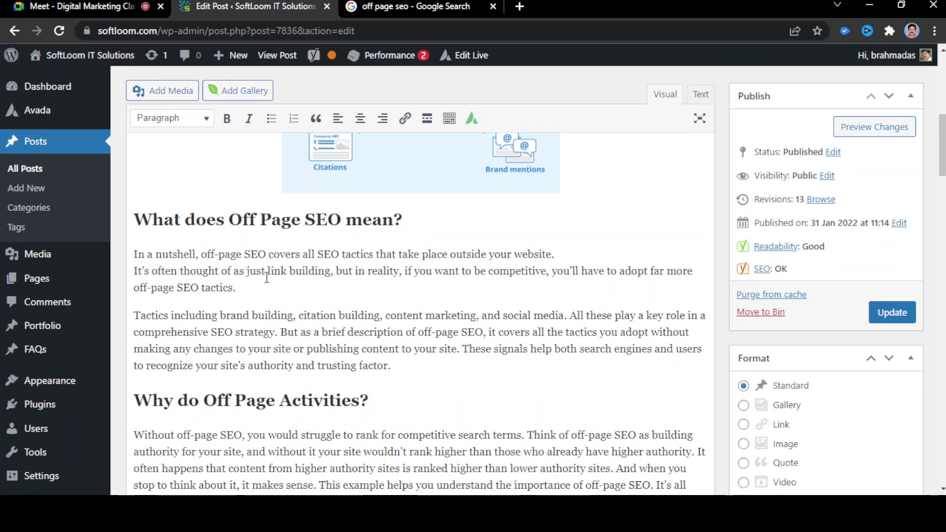
pyautogui.moveTo(202, 253); pyautogui.dragTo(267, 244)
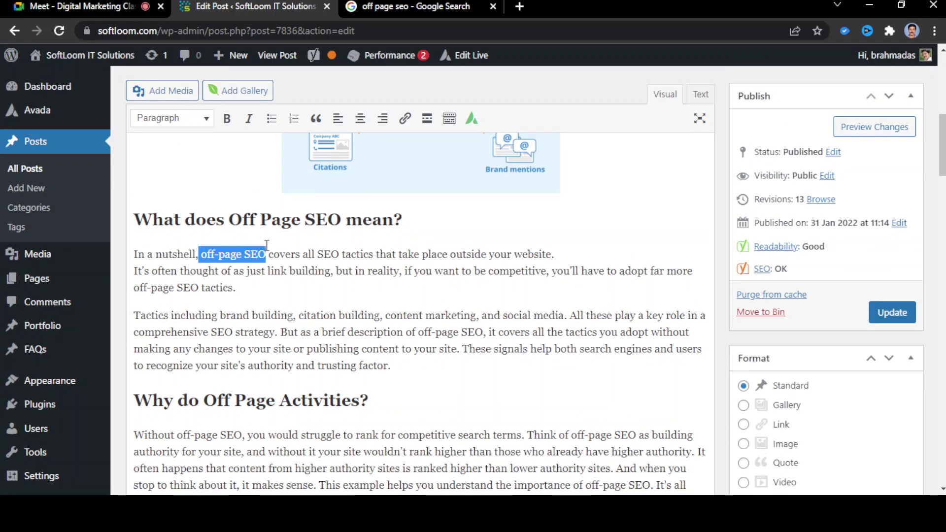
pyautogui.scroll(8, 445, 280)
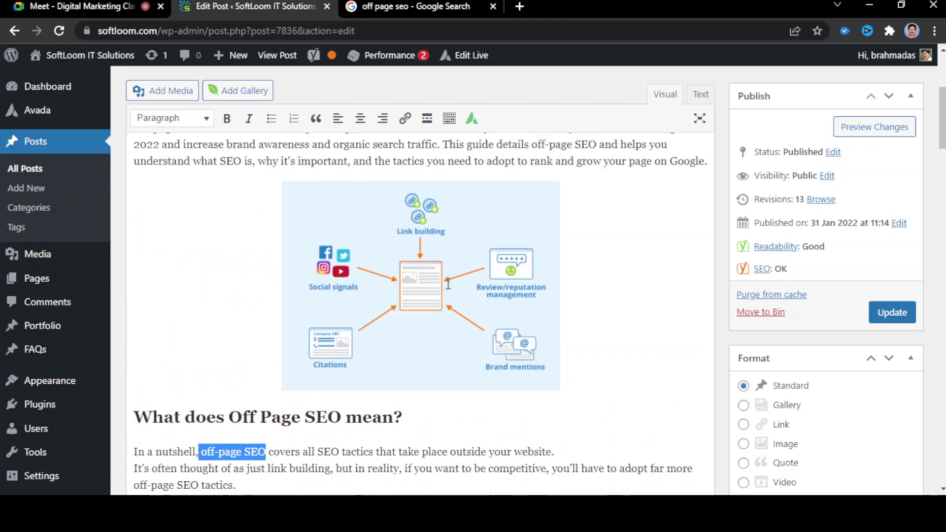
pyautogui.scroll(-4, 557, 299)
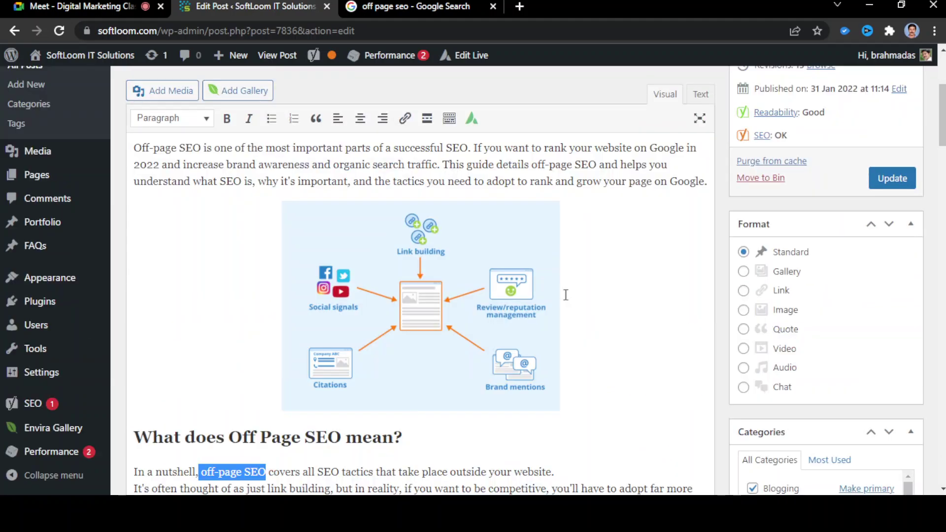
pyautogui.moveTo(532, 166); pyautogui.dragTo(597, 168)
pyautogui.click(607, 197)
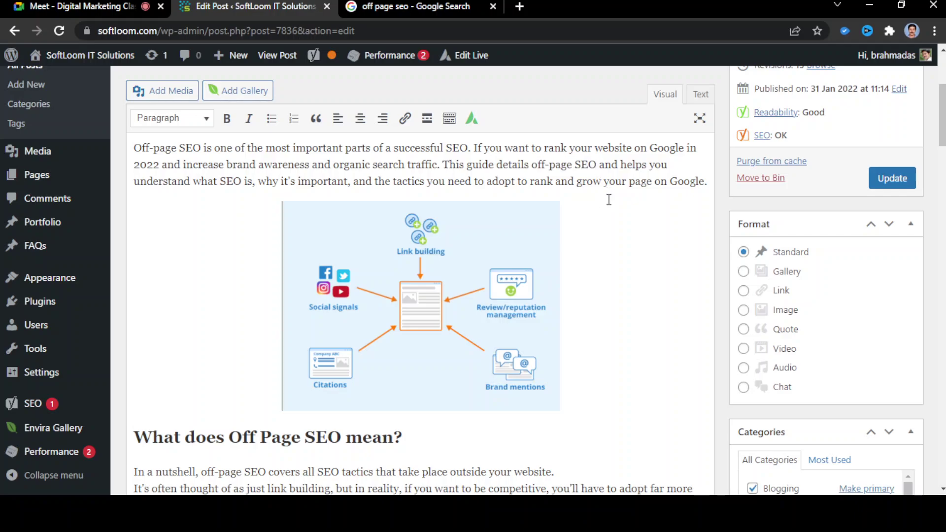
pyautogui.scroll(-4, 607, 202)
pyautogui.click(438, 354)
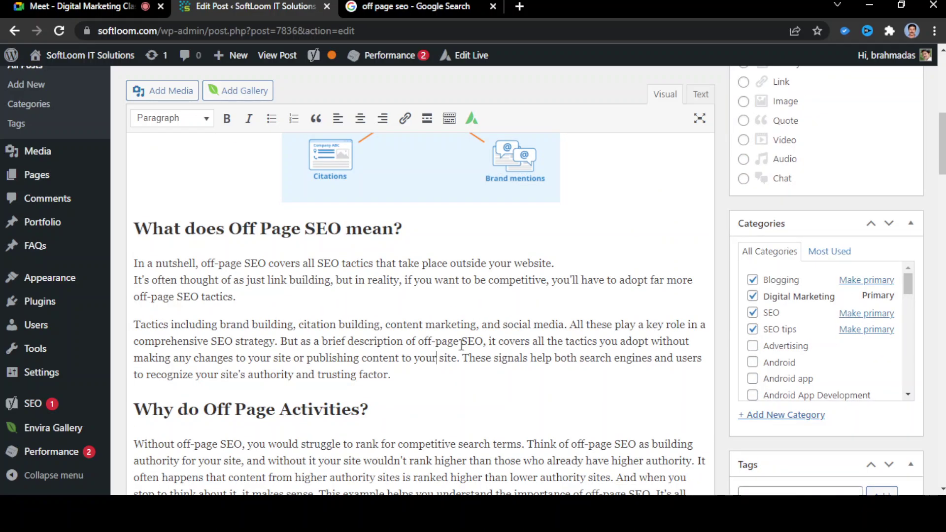
# Review the keyphrase density problem in the SEO analysis again, highlighting how often the focus keyphrase was found
pyautogui.scroll(-15, 499, 333)
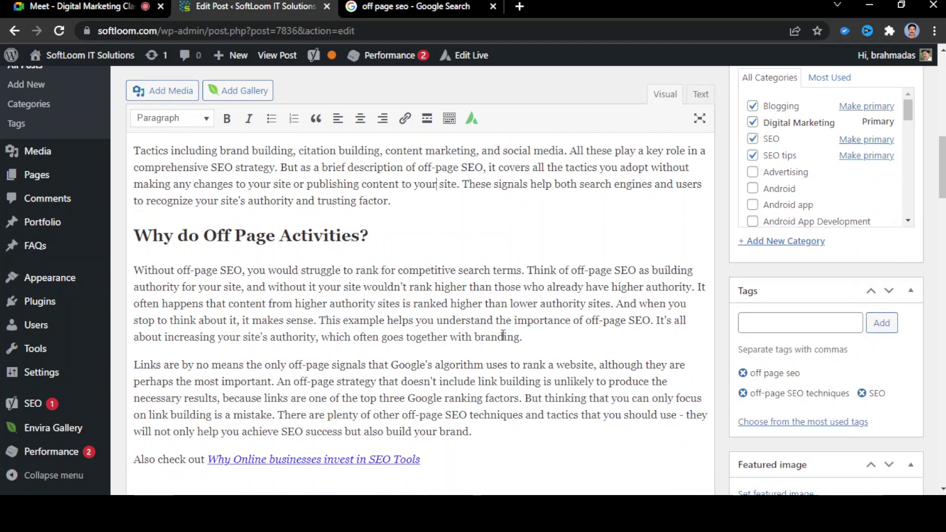
pyautogui.scroll(-15, 508, 341)
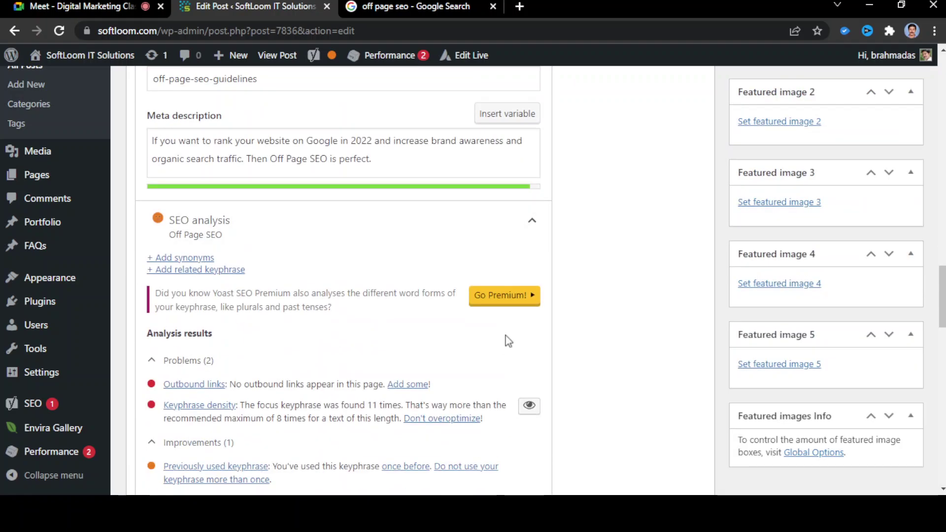
pyautogui.scroll(6, 509, 341)
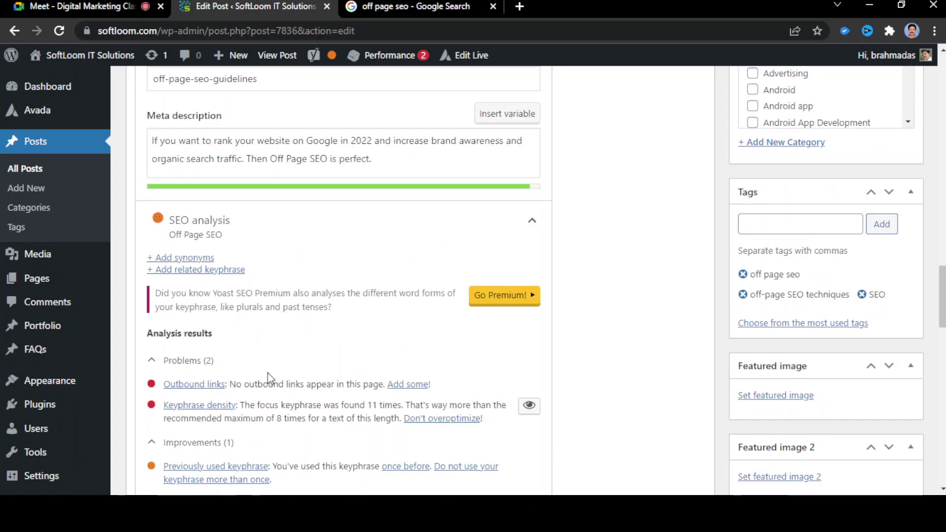
pyautogui.scroll(-1, 246, 369)
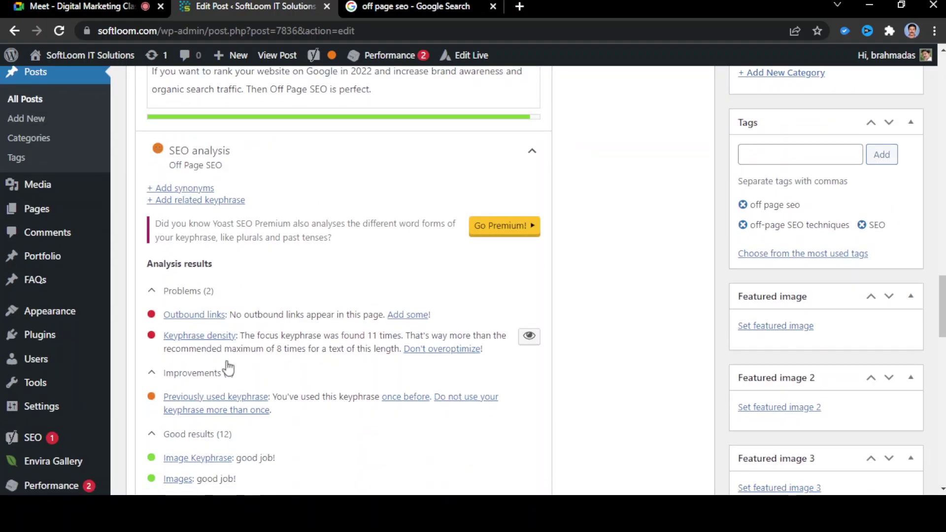
pyautogui.doubleClick(374, 336)
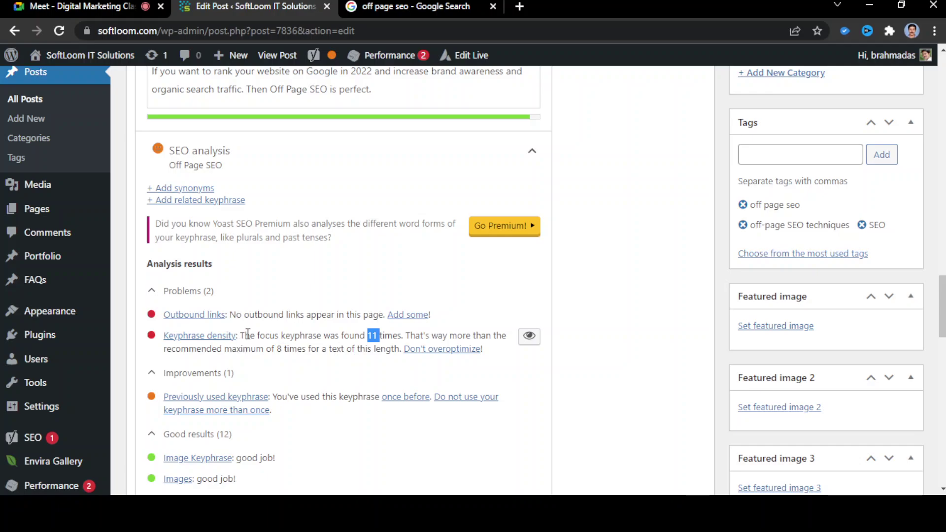
# Highlight the outbound links problem in the SEO analysis and look through the post's body up to its introduction
pyautogui.tripleClick(259, 314)
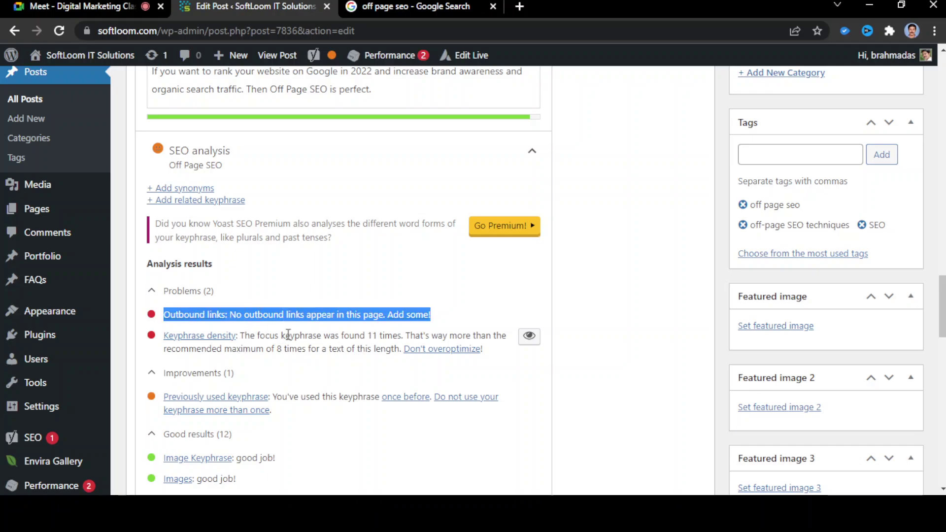
pyautogui.click(288, 335)
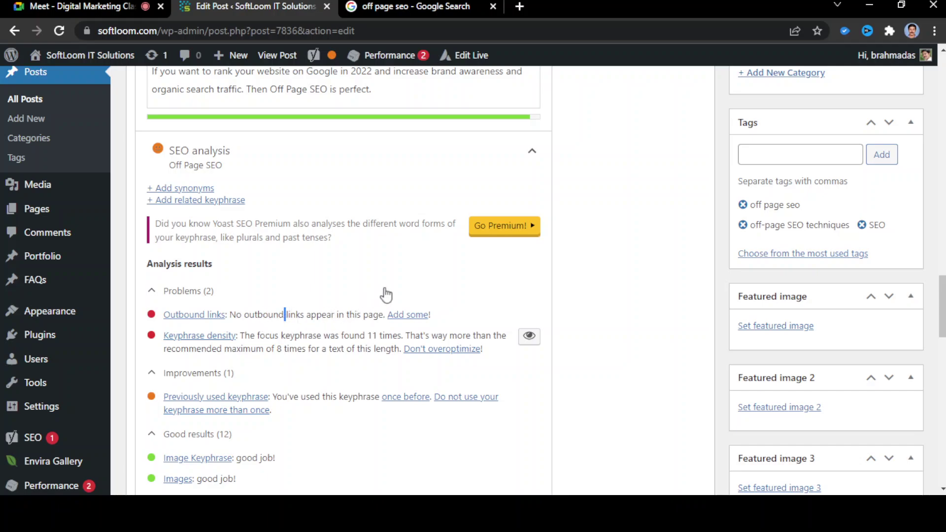
pyautogui.scroll(10, 386, 294)
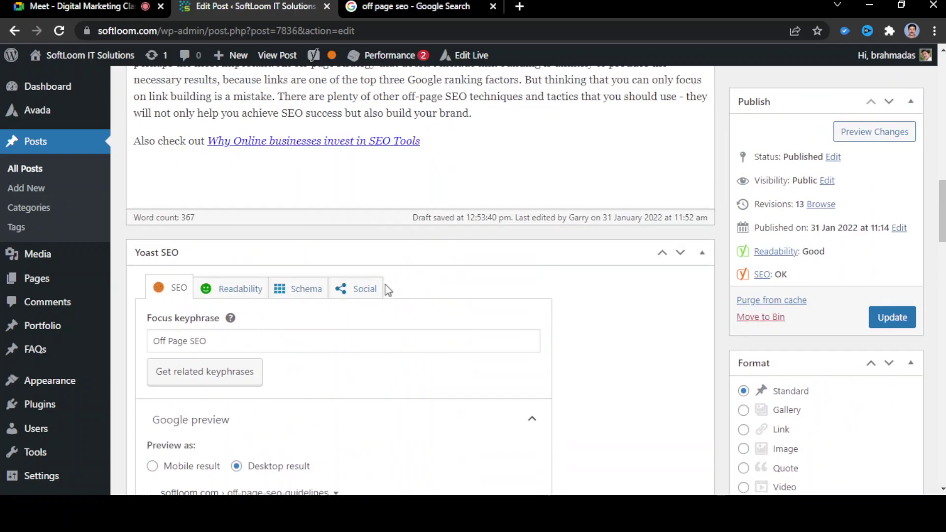
pyautogui.scroll(5, 388, 290)
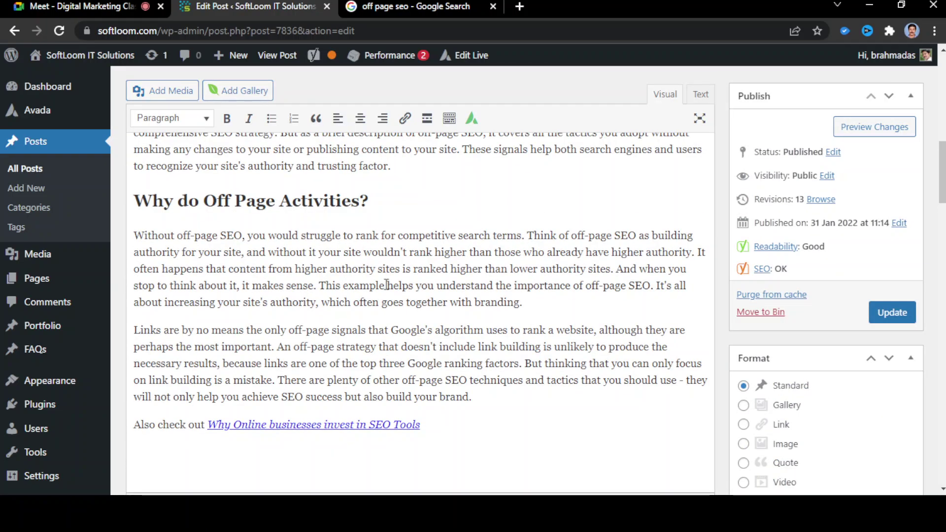
pyautogui.scroll(5, 386, 284)
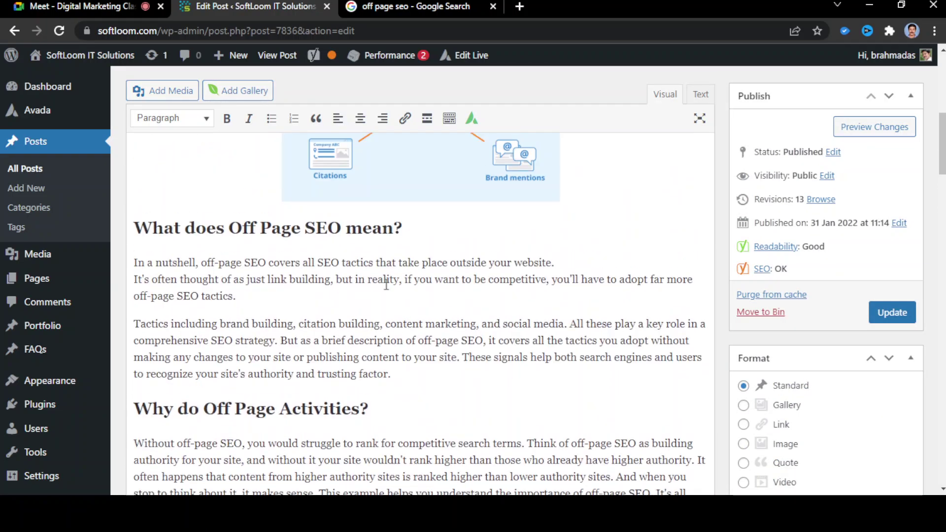
pyautogui.scroll(5, 386, 285)
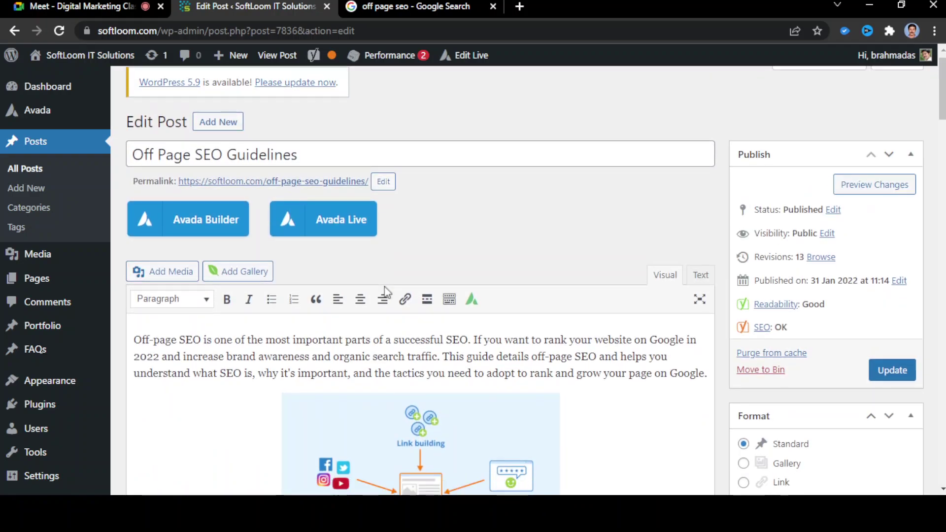
pyautogui.scroll(-1, 382, 287)
pyautogui.scroll(-3, 383, 286)
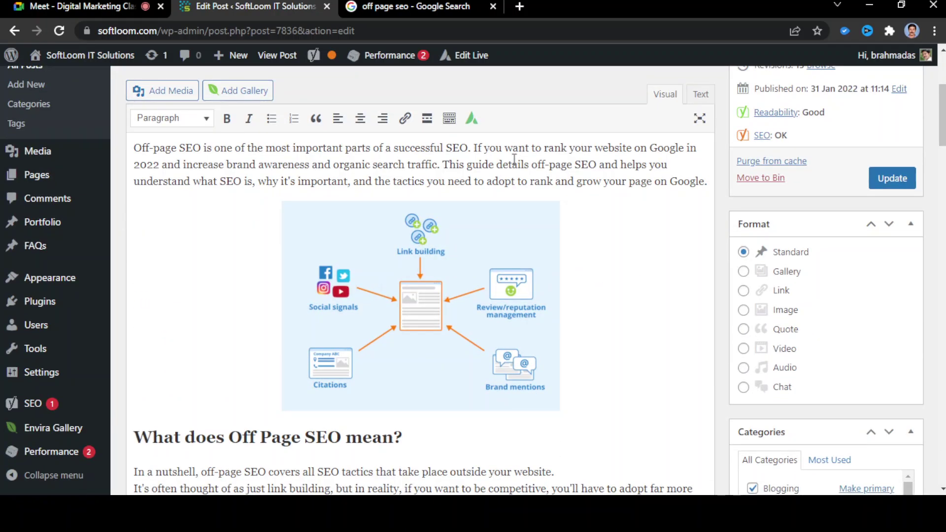
pyautogui.click(414, 6)
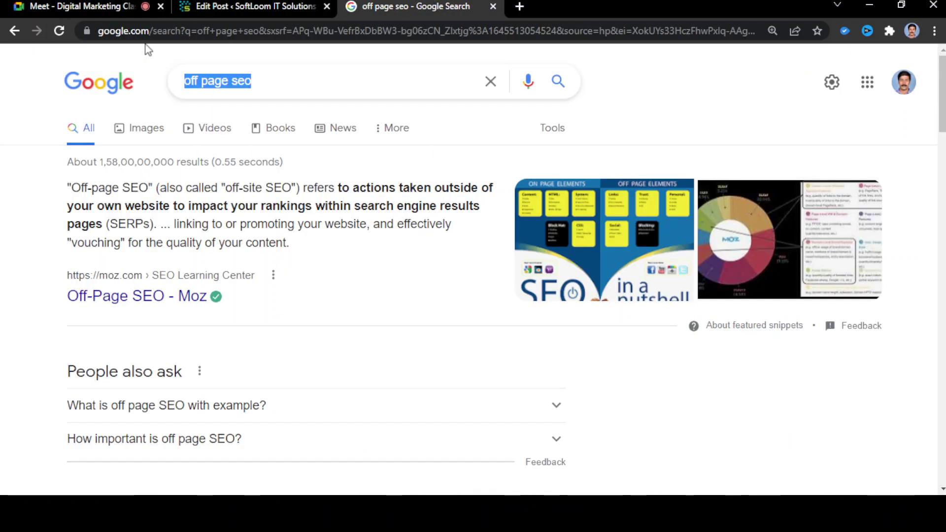
pyautogui.click(151, 27)
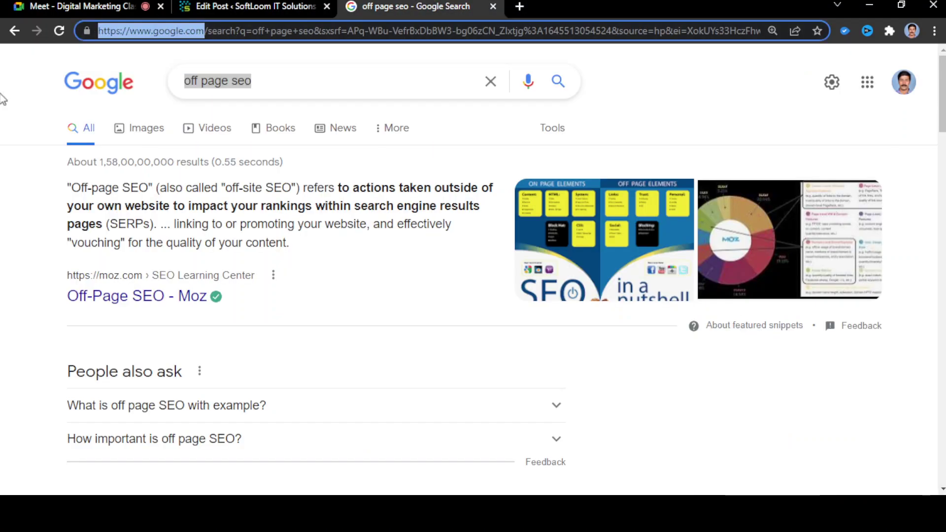
pyautogui.click(282, 6)
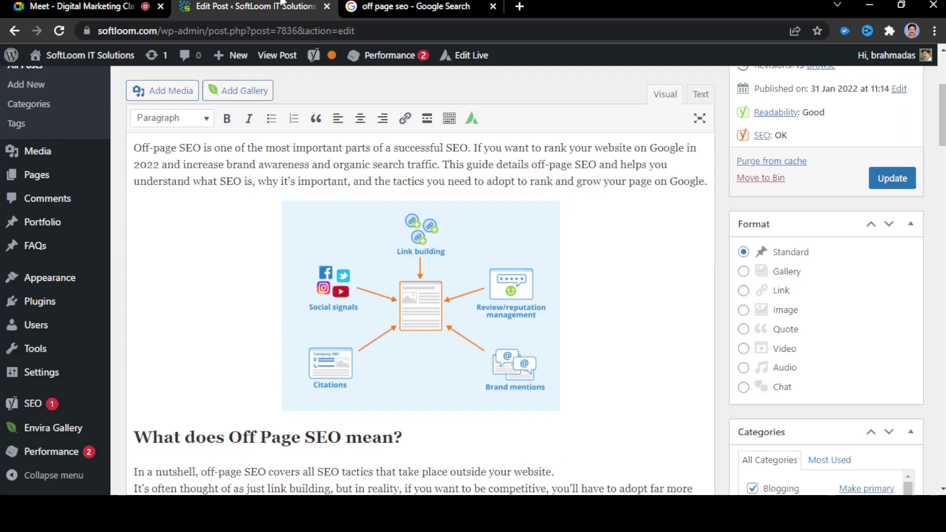
pyautogui.doubleClick(658, 146)
pyautogui.scroll(1, 663, 148)
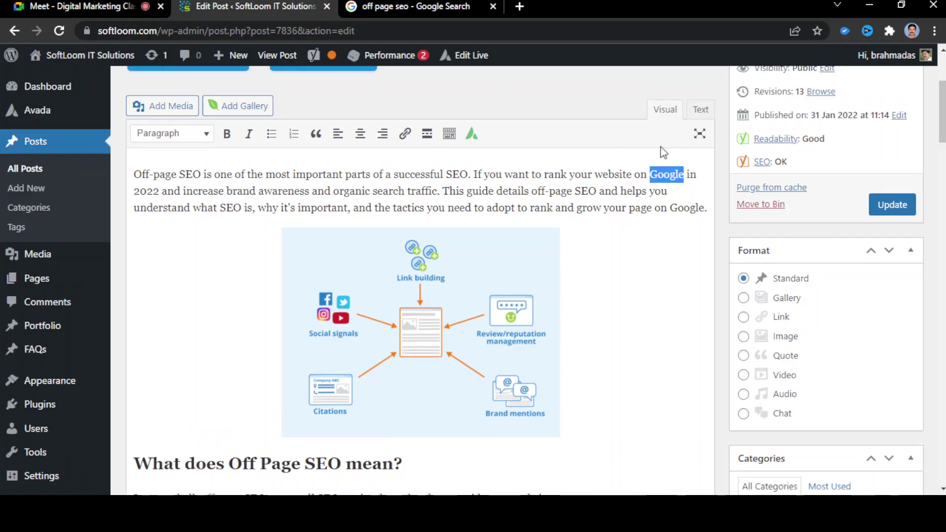
pyautogui.click(404, 133)
pyautogui.write('https://www.google.com/')
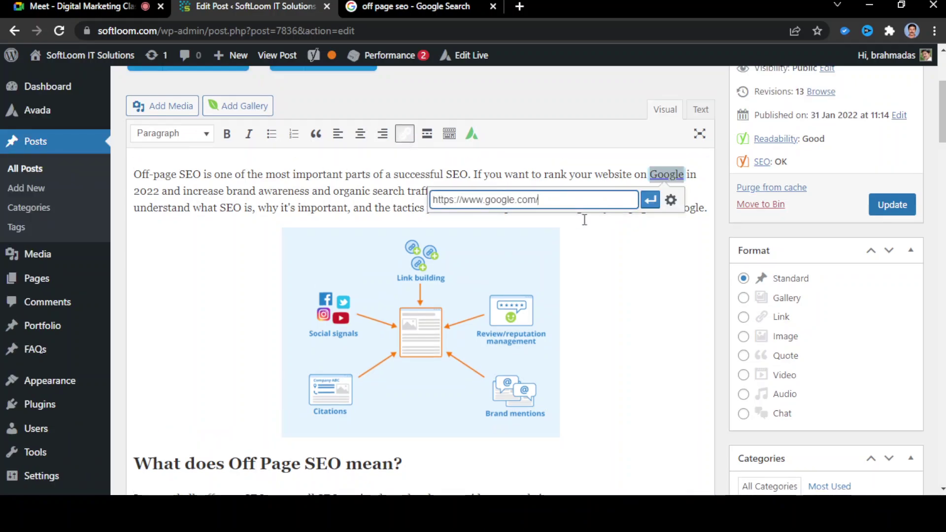
pyautogui.click(650, 199)
pyautogui.click(456, 212)
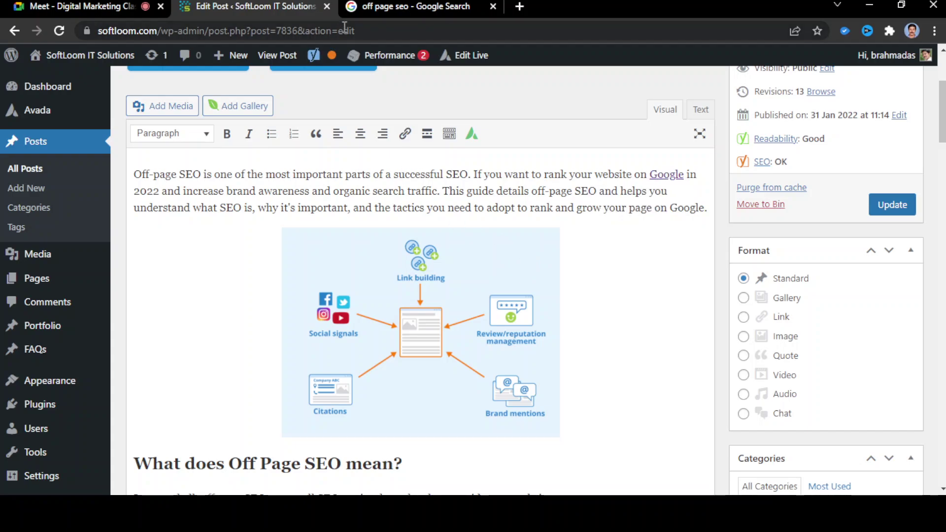
# Recheck the SEO analysis after adding the outbound link, reviewing the problems, improvements and the full list of good results
pyautogui.scroll(-7, 462, 224)
pyautogui.scroll(-20, 462, 224)
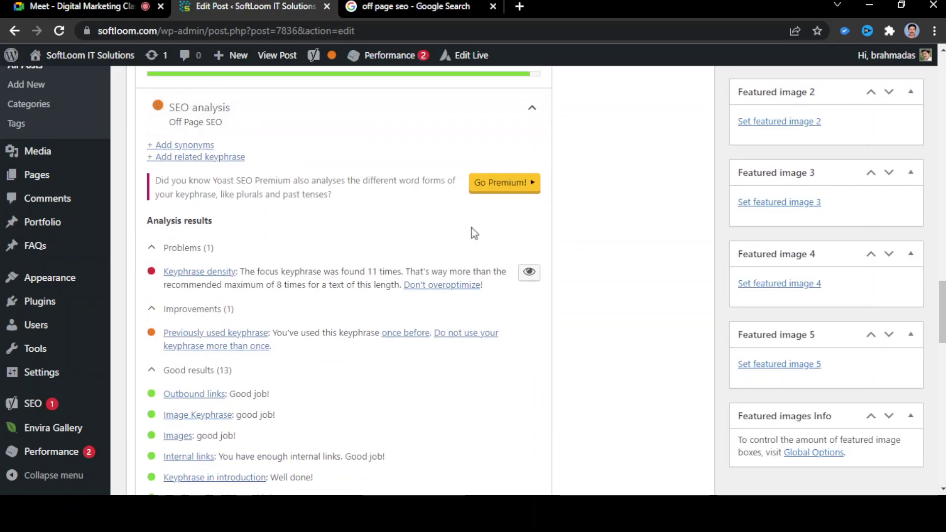
pyautogui.scroll(-3, 474, 233)
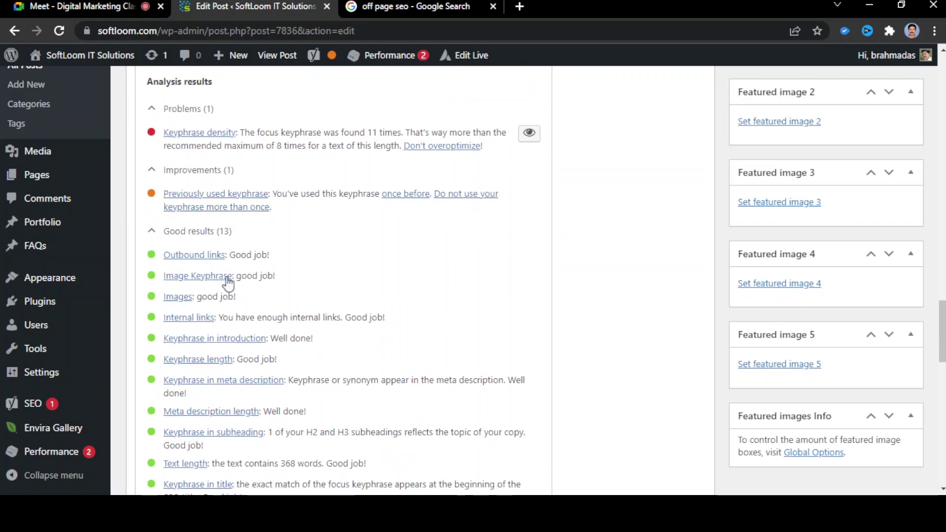
pyautogui.scroll(3, 394, 236)
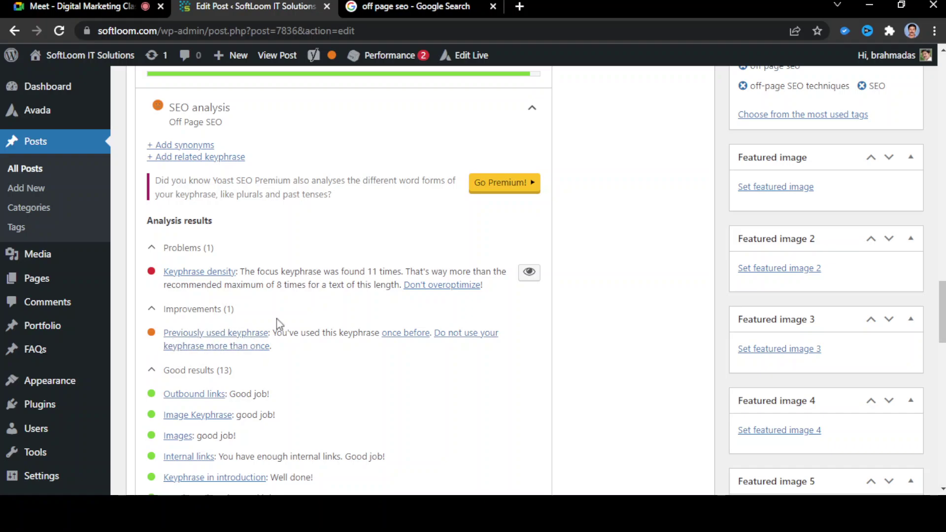
pyautogui.doubleClick(326, 271)
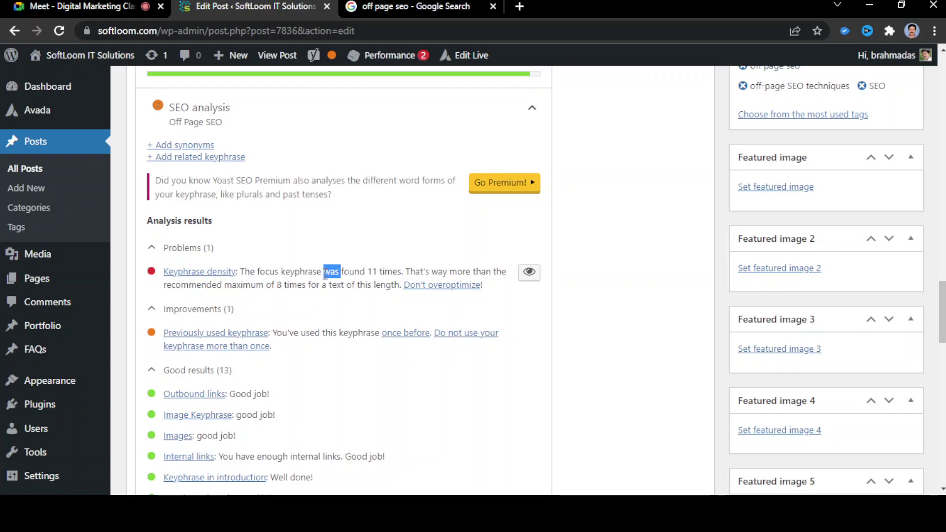
pyautogui.scroll(-1, 333, 325)
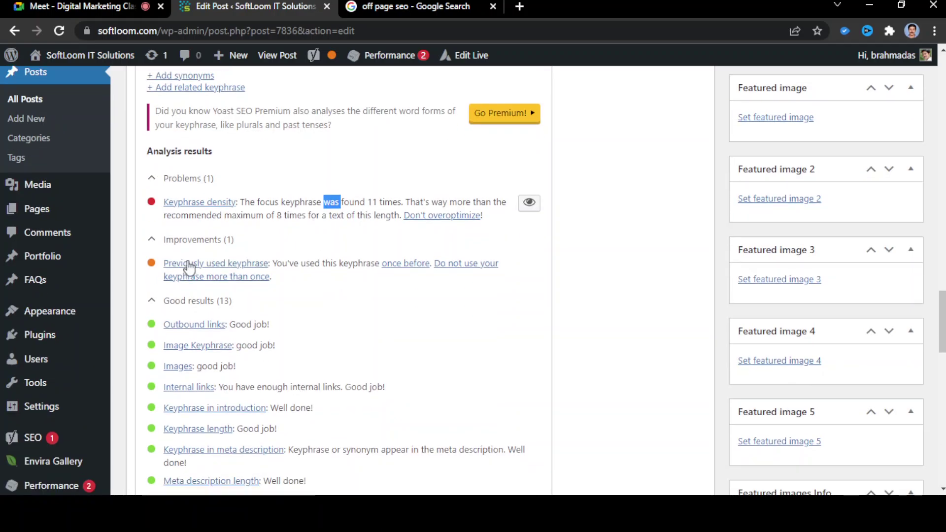
pyautogui.scroll(-4, 340, 303)
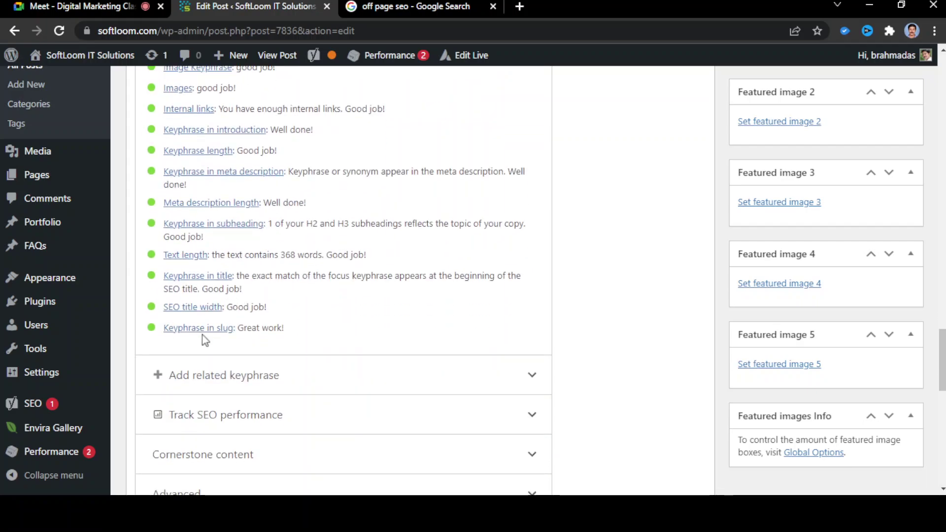
# Look through the post's body text again, highlighting the paragraph about links and off-page signals
pyautogui.scroll(8, 359, 201)
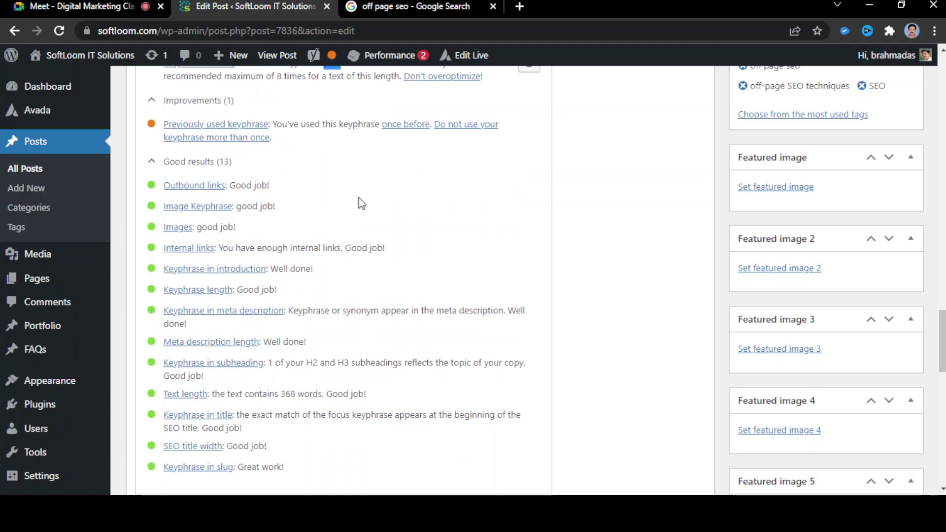
pyautogui.scroll(10, 368, 209)
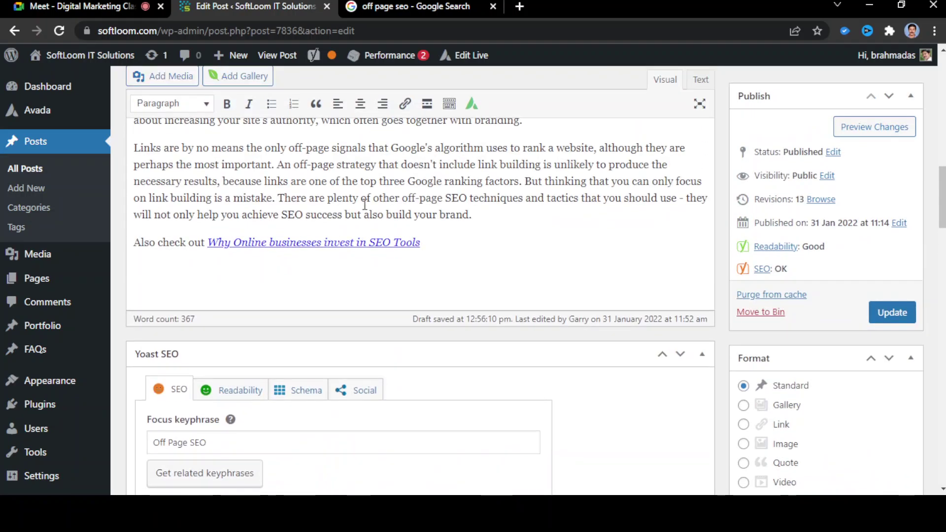
pyautogui.scroll(3, 364, 205)
pyautogui.tripleClick(327, 304)
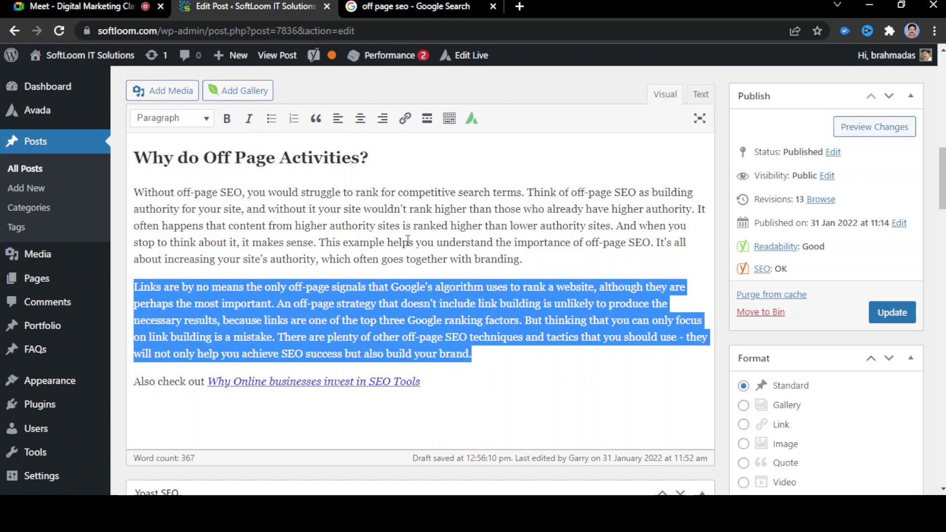
pyautogui.click(442, 287)
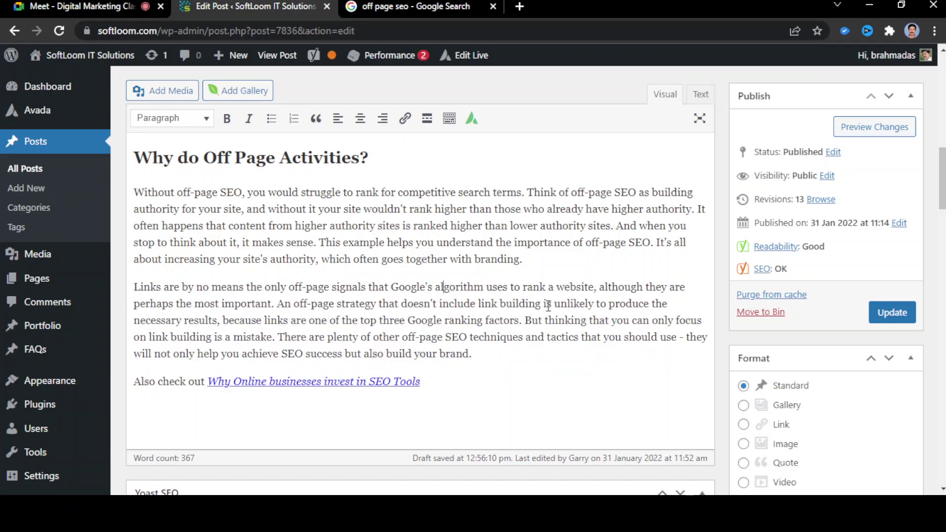
pyautogui.scroll(3, 548, 305)
pyautogui.scroll(3, 461, 253)
# Examine the remaining keyphrase density problem in the SEO analysis, comparing the keyphrase count with the recommended maximum
pyautogui.scroll(-15, 498, 255)
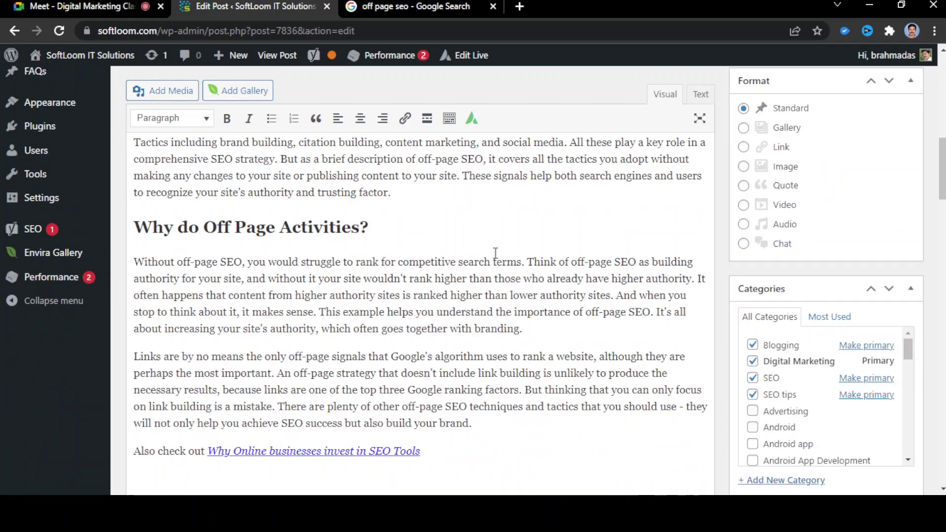
pyautogui.scroll(-7, 509, 266)
pyautogui.scroll(8, 509, 265)
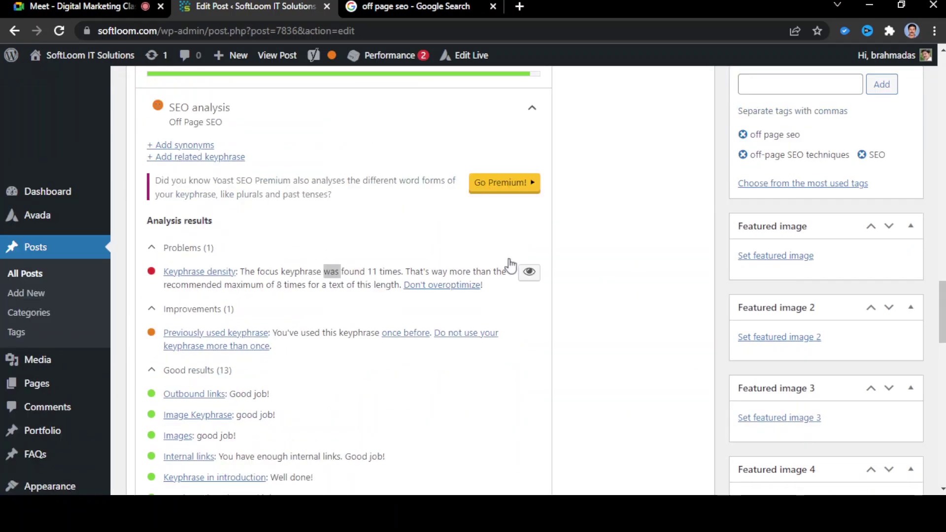
pyautogui.scroll(-3, 450, 237)
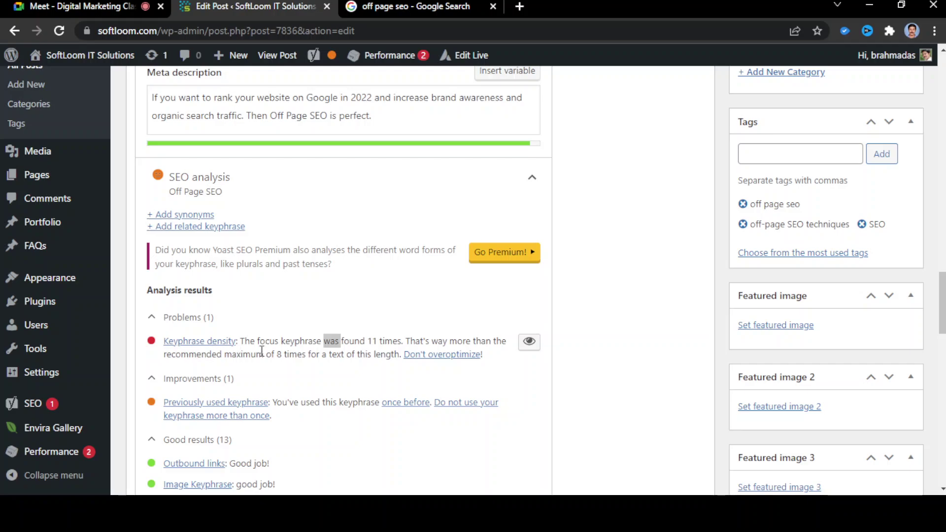
pyautogui.scroll(-2, 281, 371)
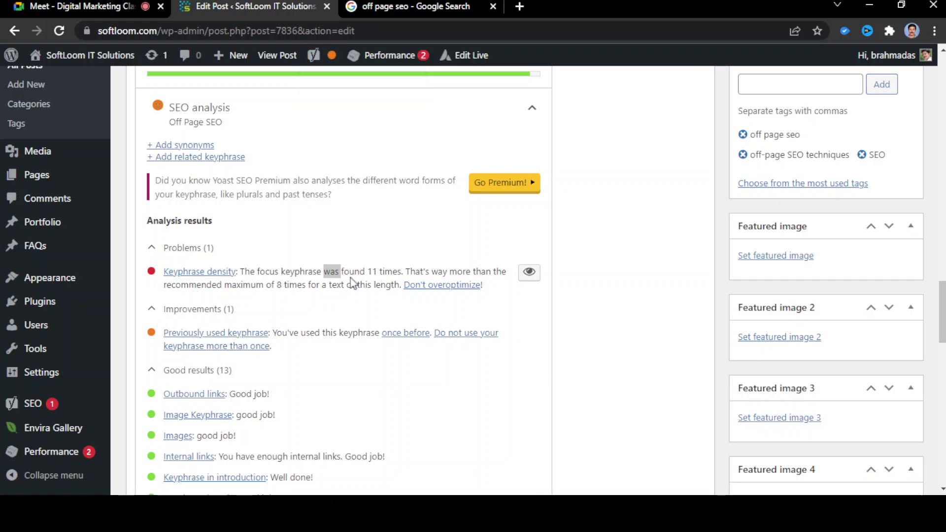
# Return to the post's introduction and place the cursor in its first sentence
pyautogui.scroll(4, 416, 238)
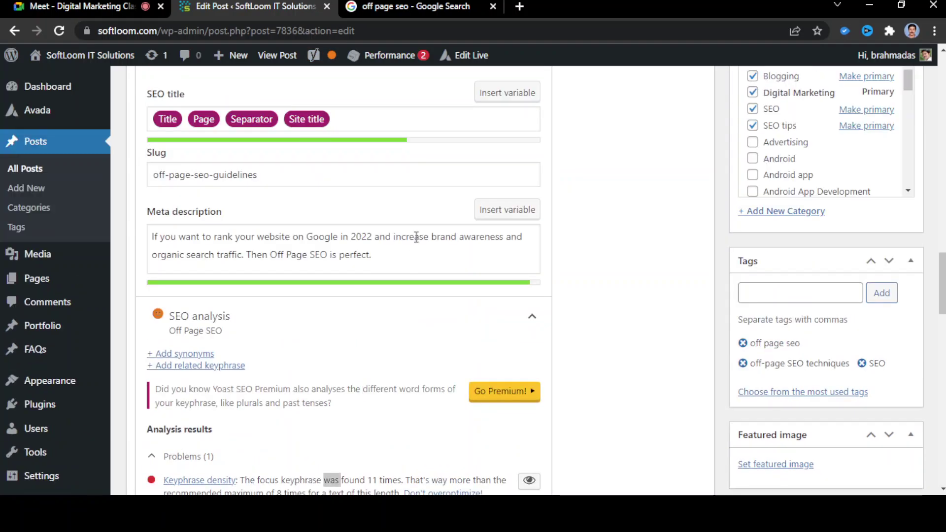
pyautogui.scroll(15, 415, 238)
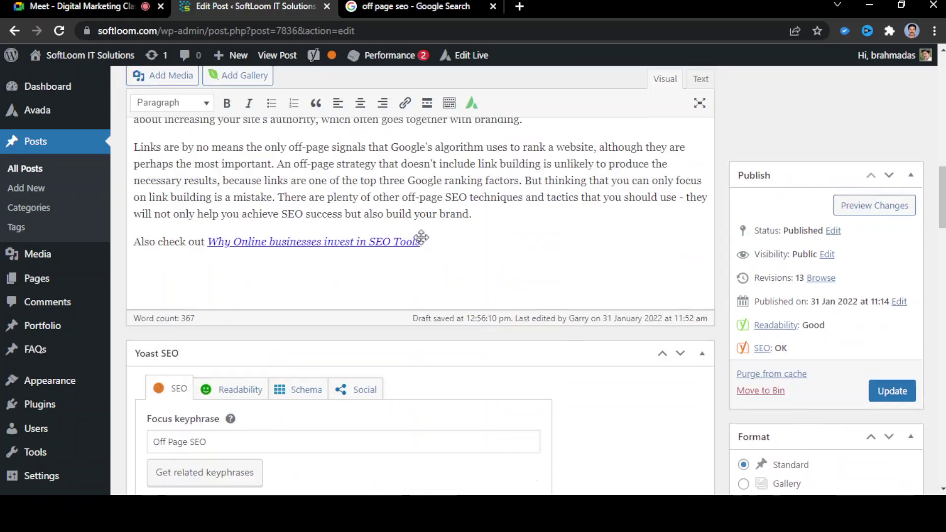
pyautogui.scroll(5, 418, 245)
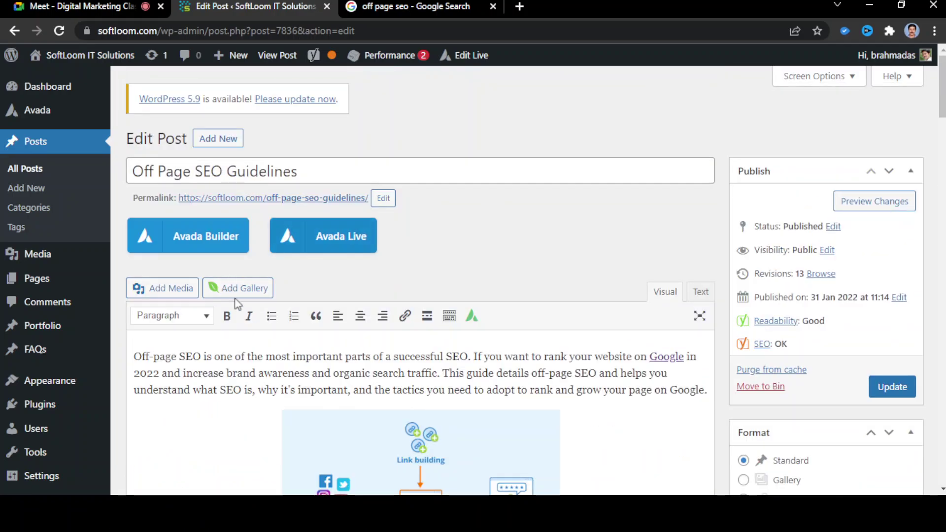
pyautogui.click(303, 362)
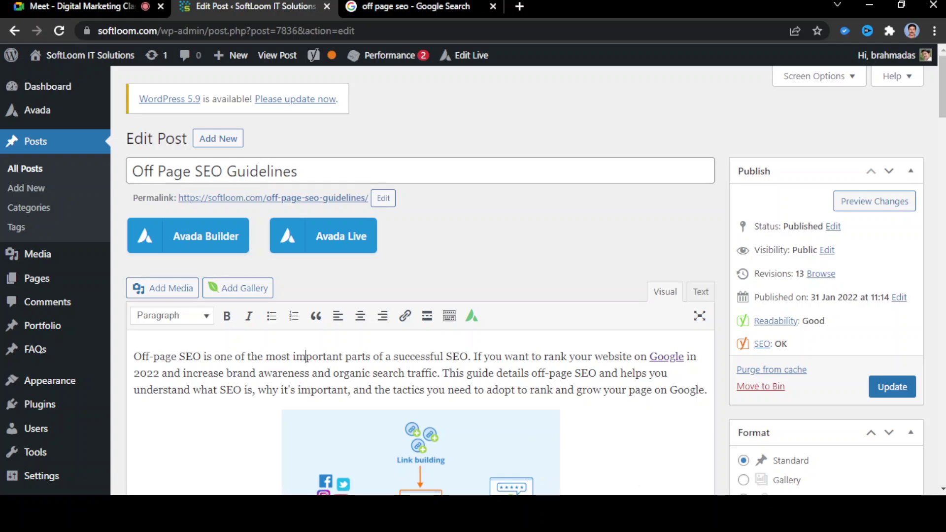